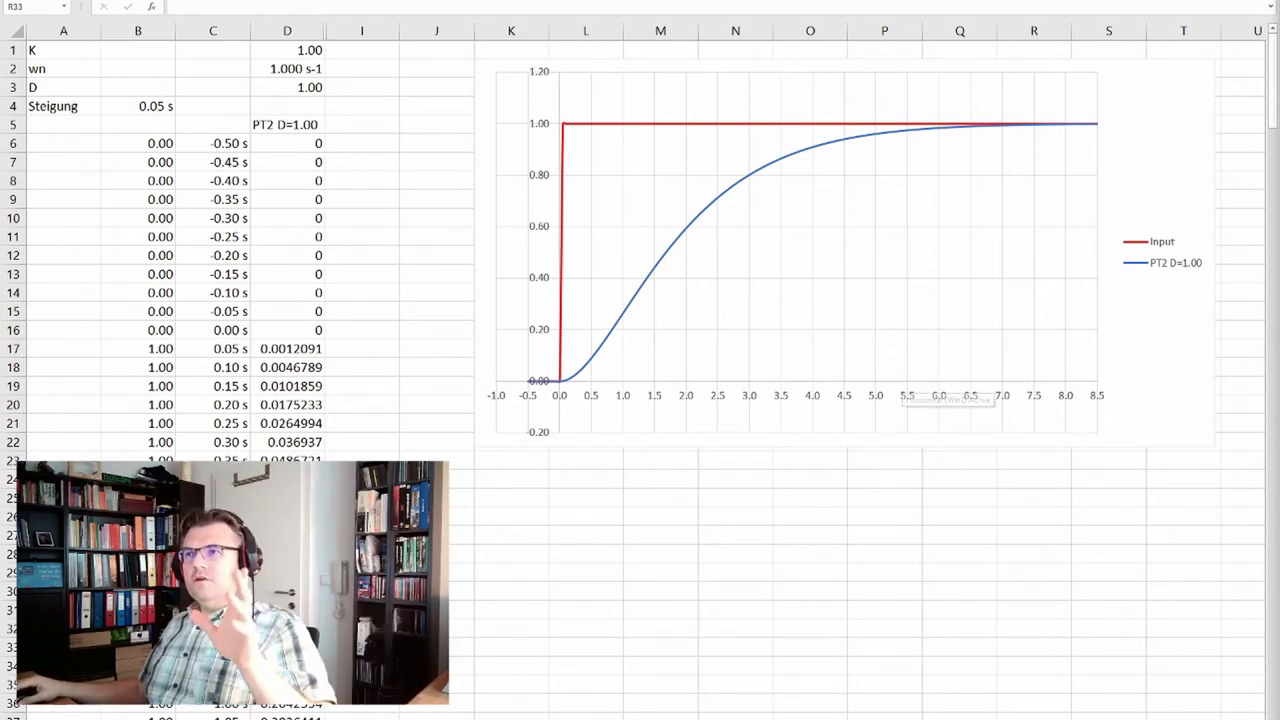
Set the gain K in cell D1 to 1.5 to examine its effect on the plotted PT2 response.
{"action": "left_click", "coordinate": [283, 49]}
{"action": "key", "text": "Down"}
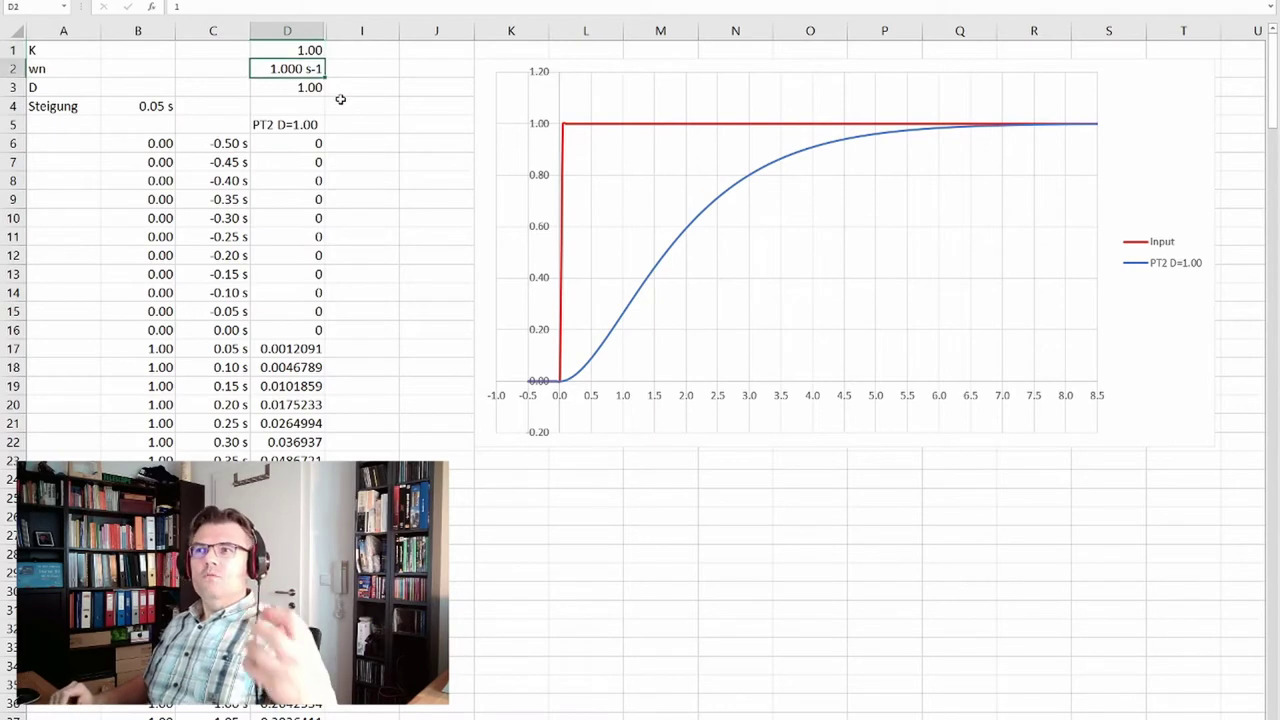
{"action": "key", "text": "Down"}
{"action": "key", "text": "Up"}
{"action": "key", "text": "Up"}
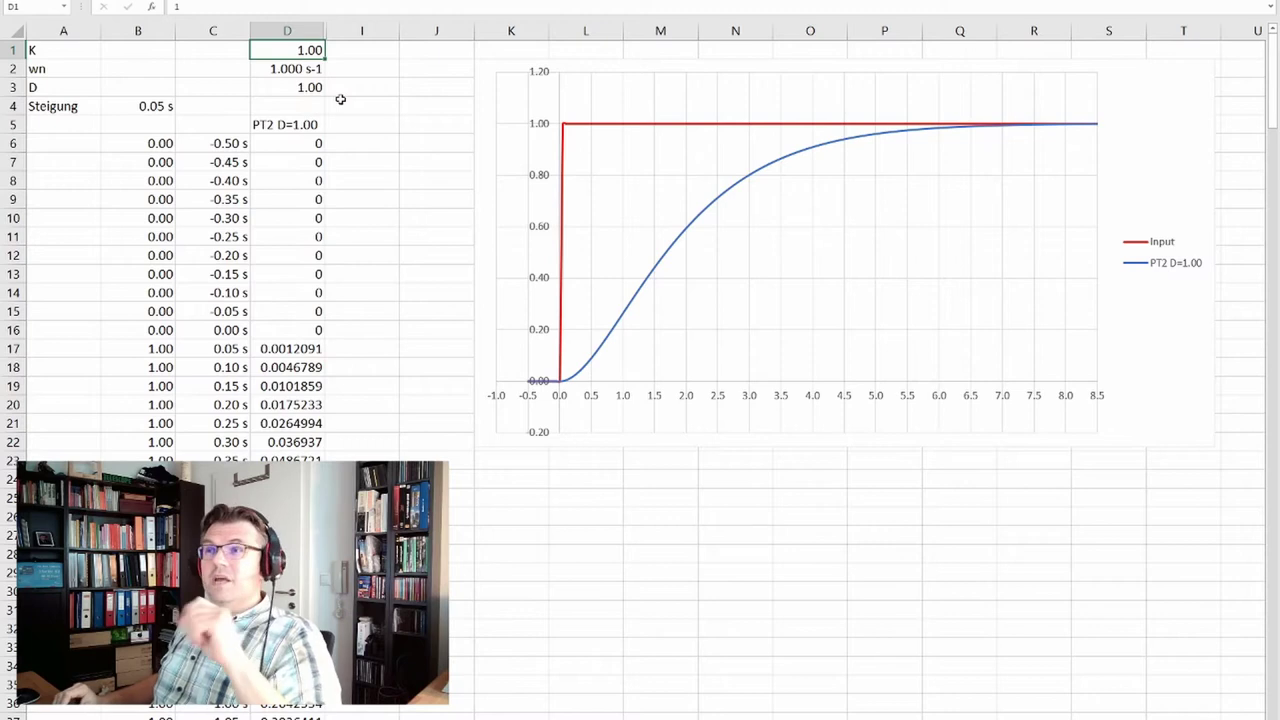
{"action": "key", "text": "Down"}
{"action": "key", "text": "Up"}
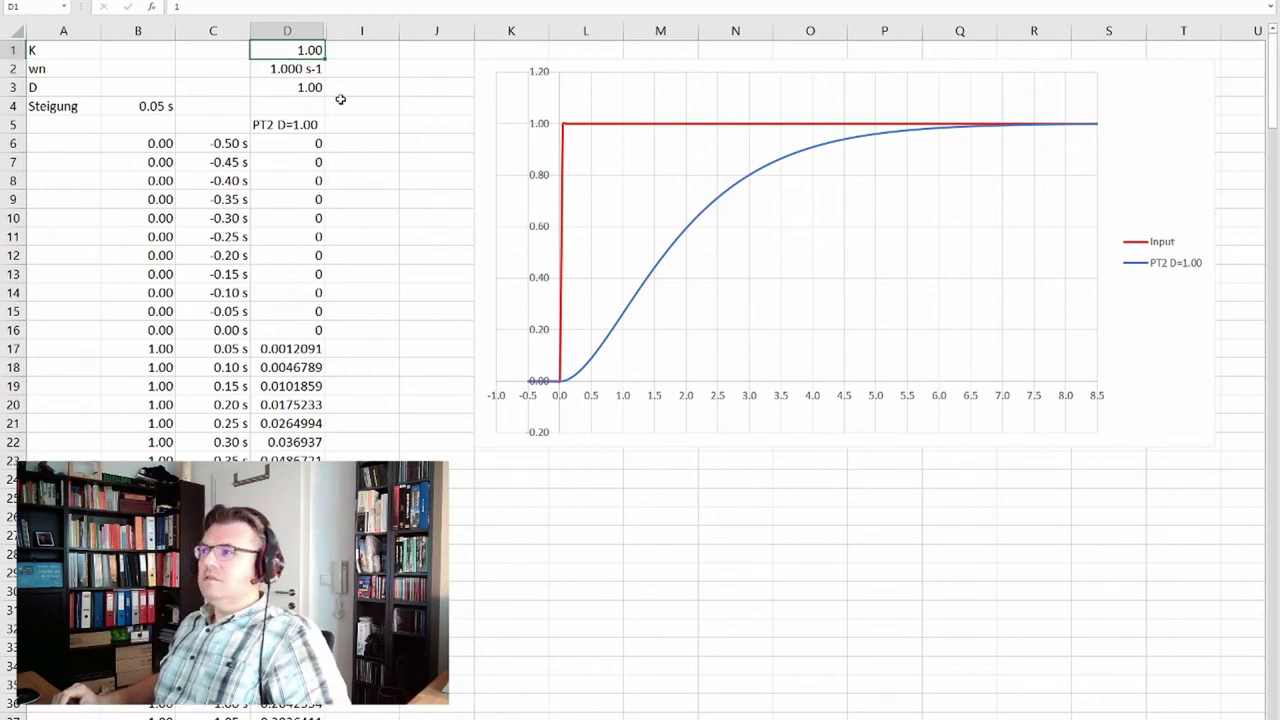
{"action": "type", "text": "1."}
{"action": "key", "text": "Return"}
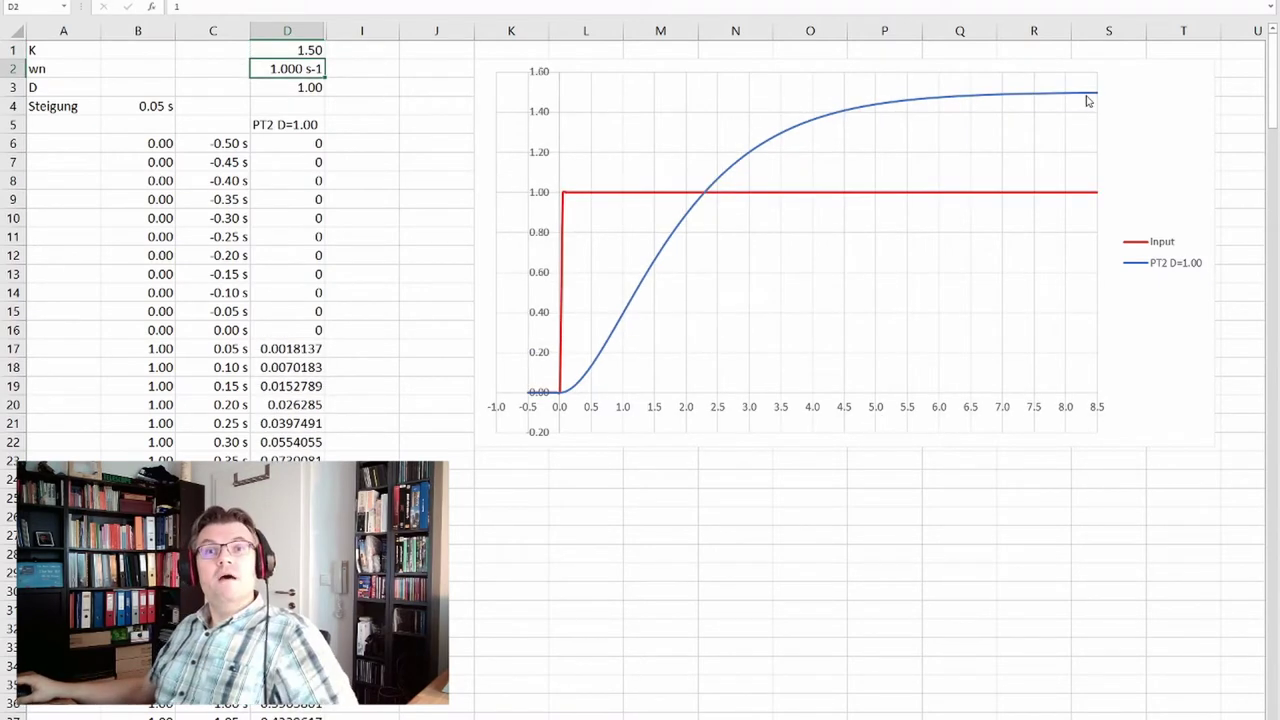
Raise the gain K in cell D1 to 5 for a stronger amplification of the response.
{"action": "left_click", "coordinate": [310, 57]}
{"action": "type", "text": "5"}
{"action": "key", "text": "Return"}
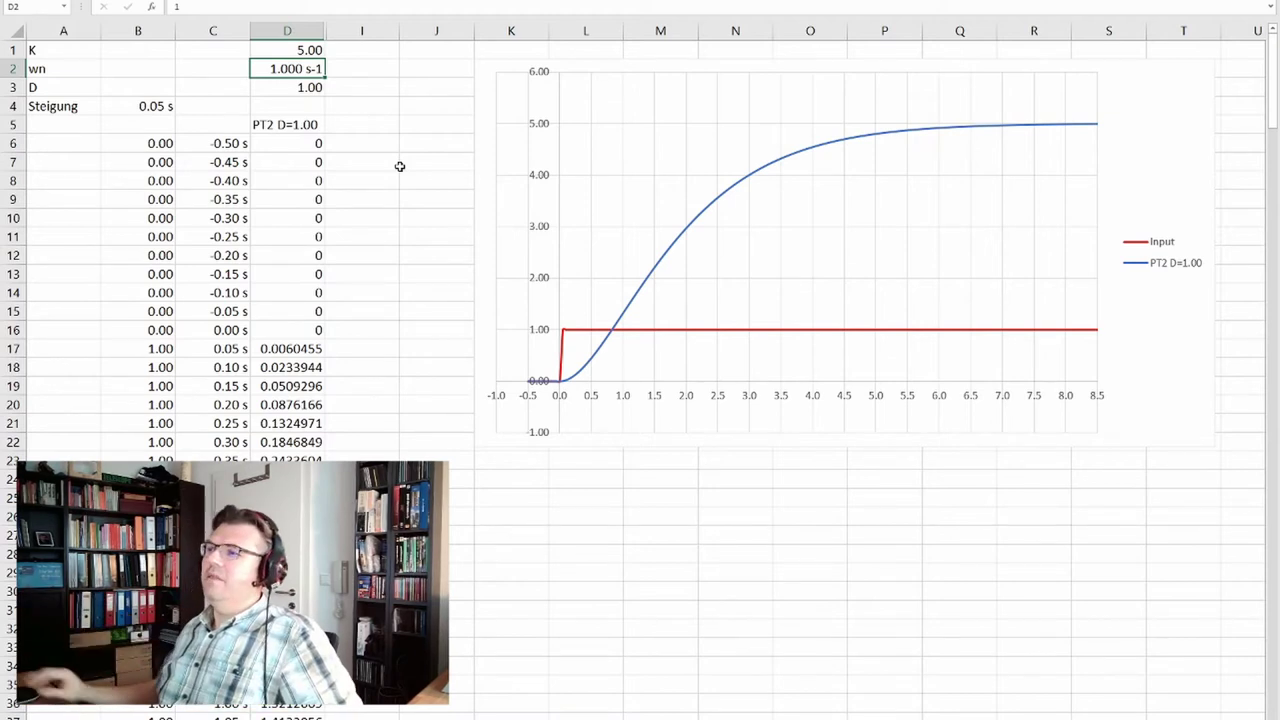
Return the gain K in cell D1 to 1 so the response has unity gain.
{"action": "key", "text": "Up"}
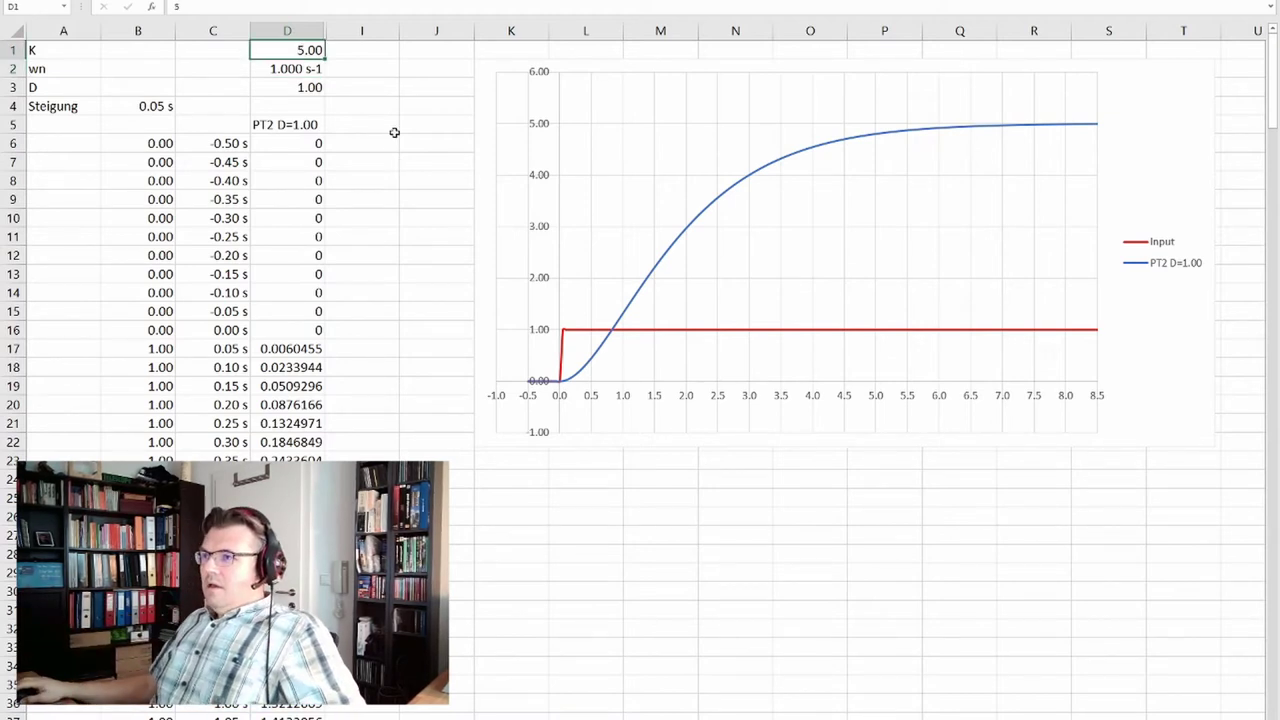
{"action": "type", "text": "1"}
{"action": "key", "text": "Return"}
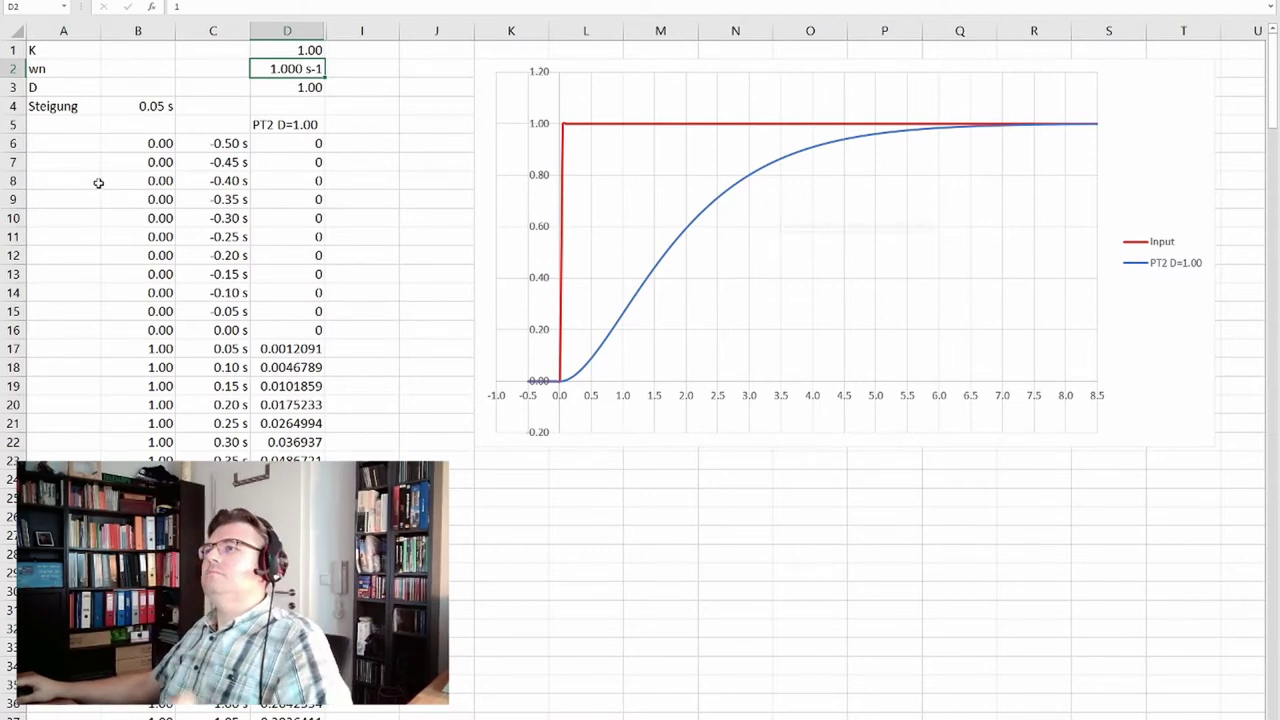
Set the damping D in cell D3 to 0 to plot the undamped PT2 response.
{"action": "left_click", "coordinate": [375, 122]}
{"action": "left_click", "coordinate": [310, 75]}
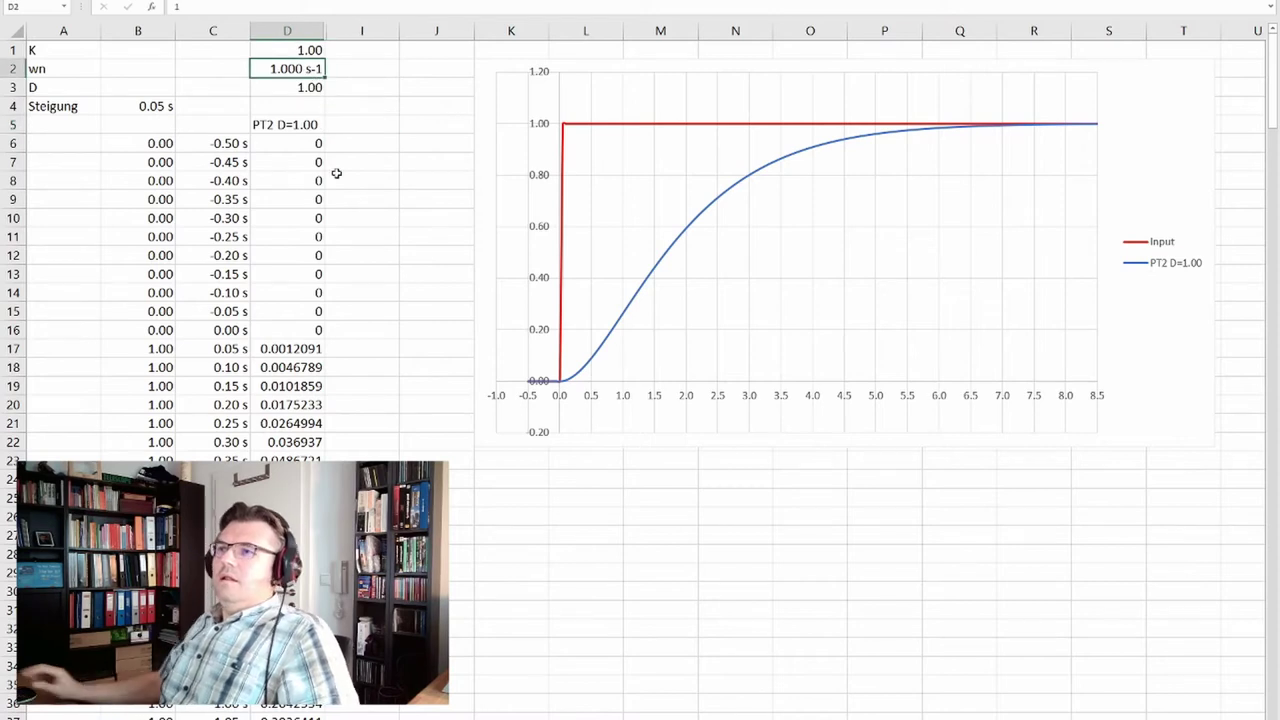
{"action": "key", "text": "Down"}
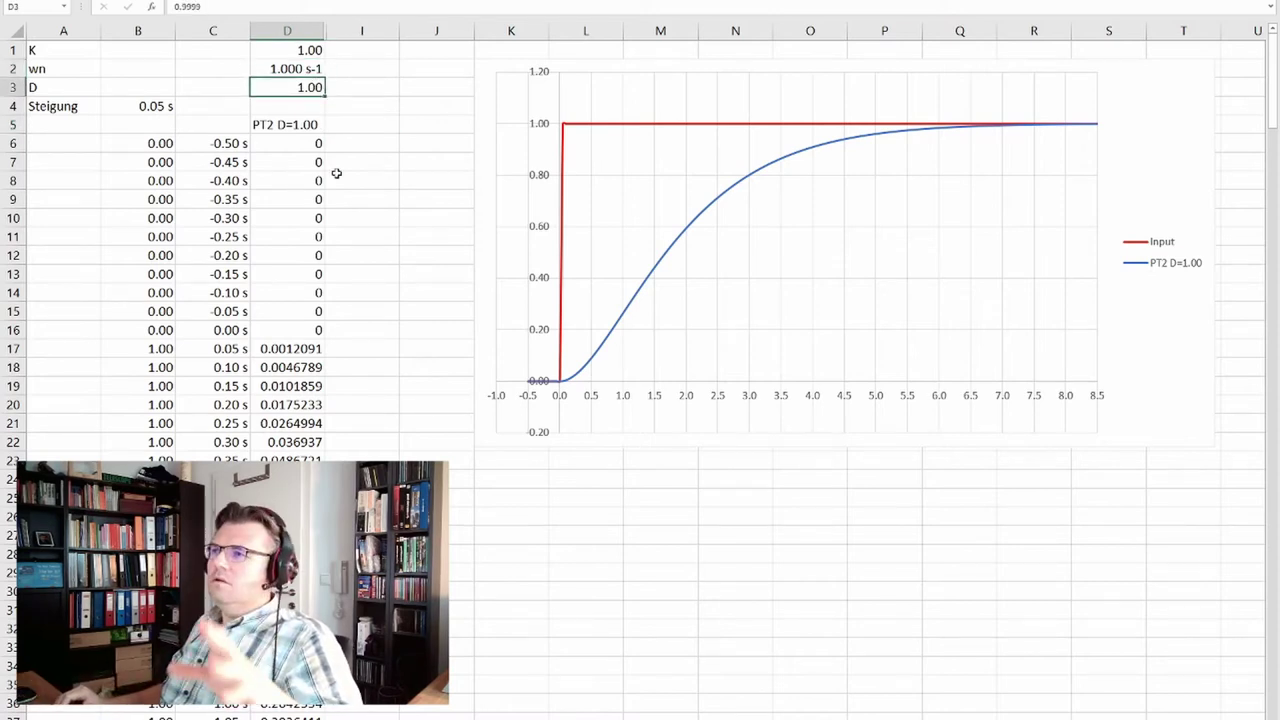
{"action": "type", "text": "0"}
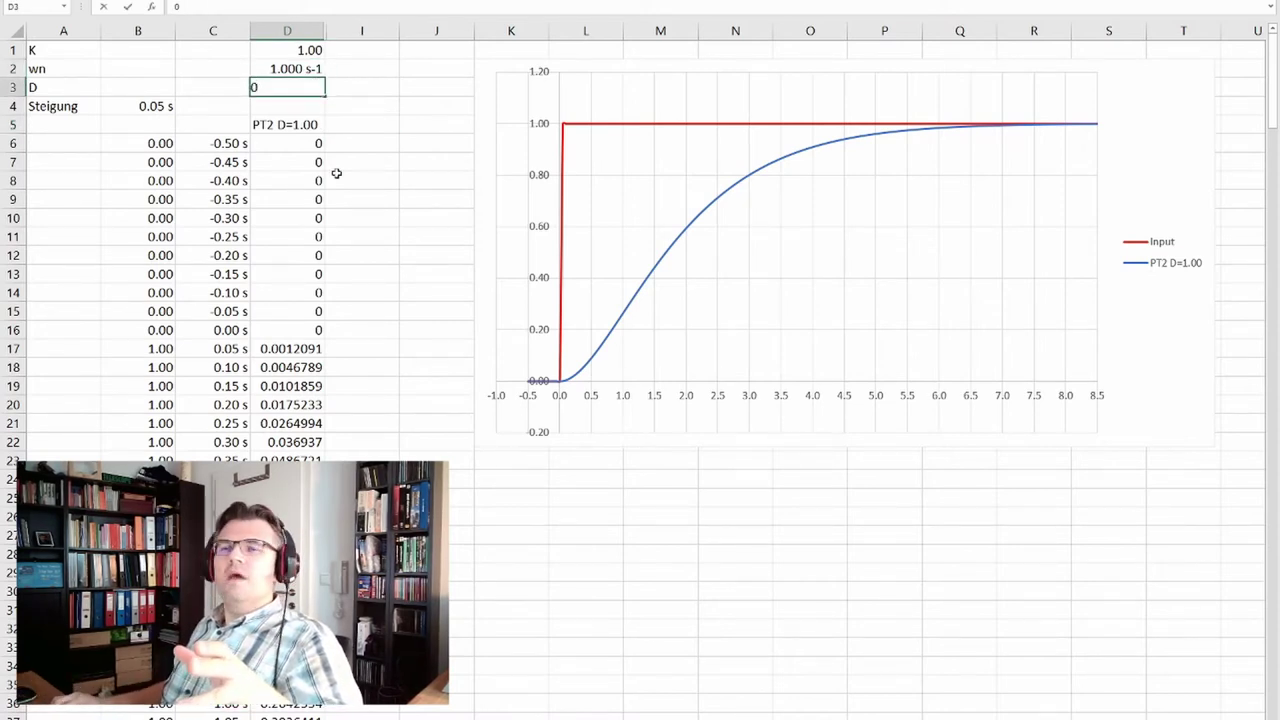
{"action": "key", "text": "Return"}
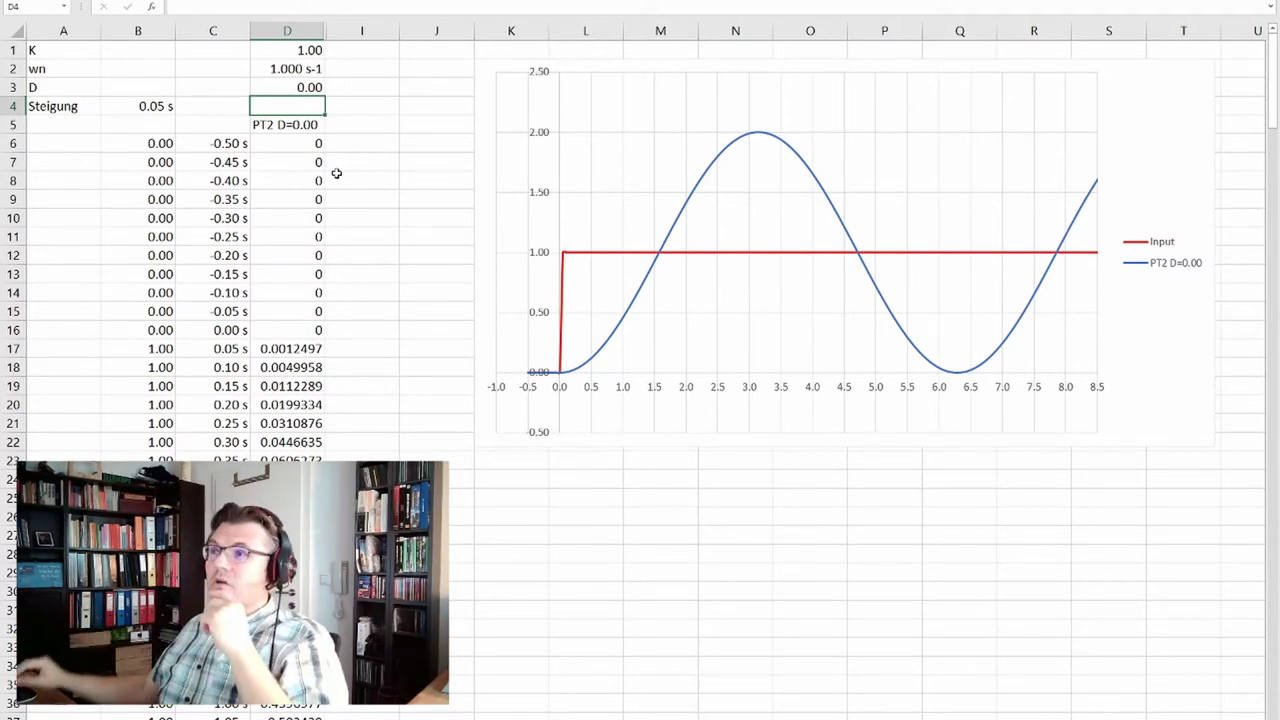
Set the natural frequency wn in cell D2 to 2 s-1.
{"action": "left_click", "coordinate": [287, 68]}
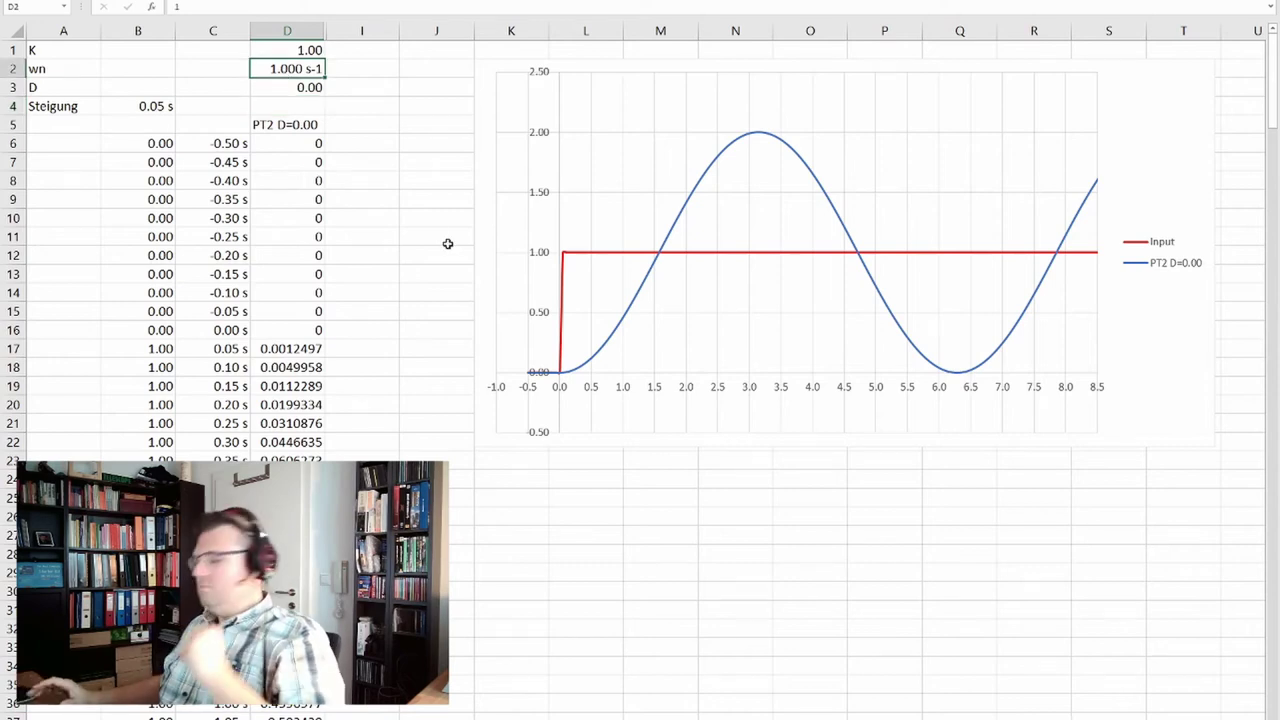
{"action": "type", "text": "2"}
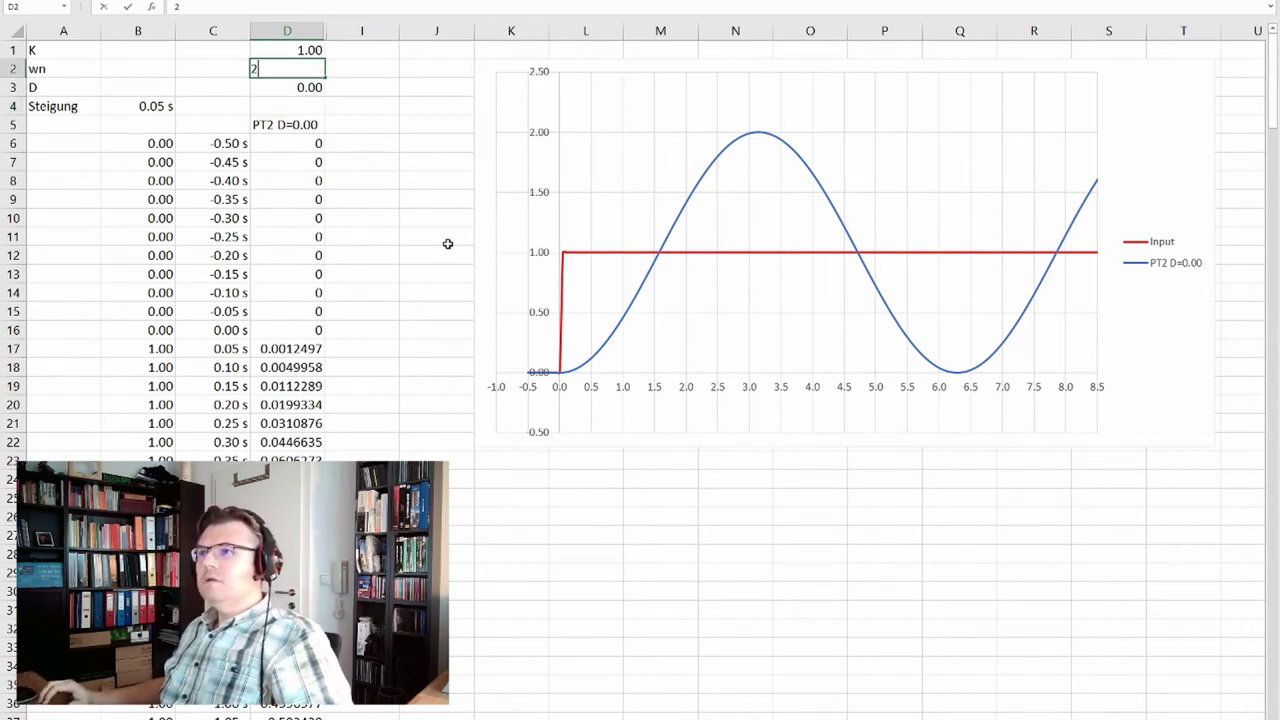
{"action": "key", "text": "Return"}
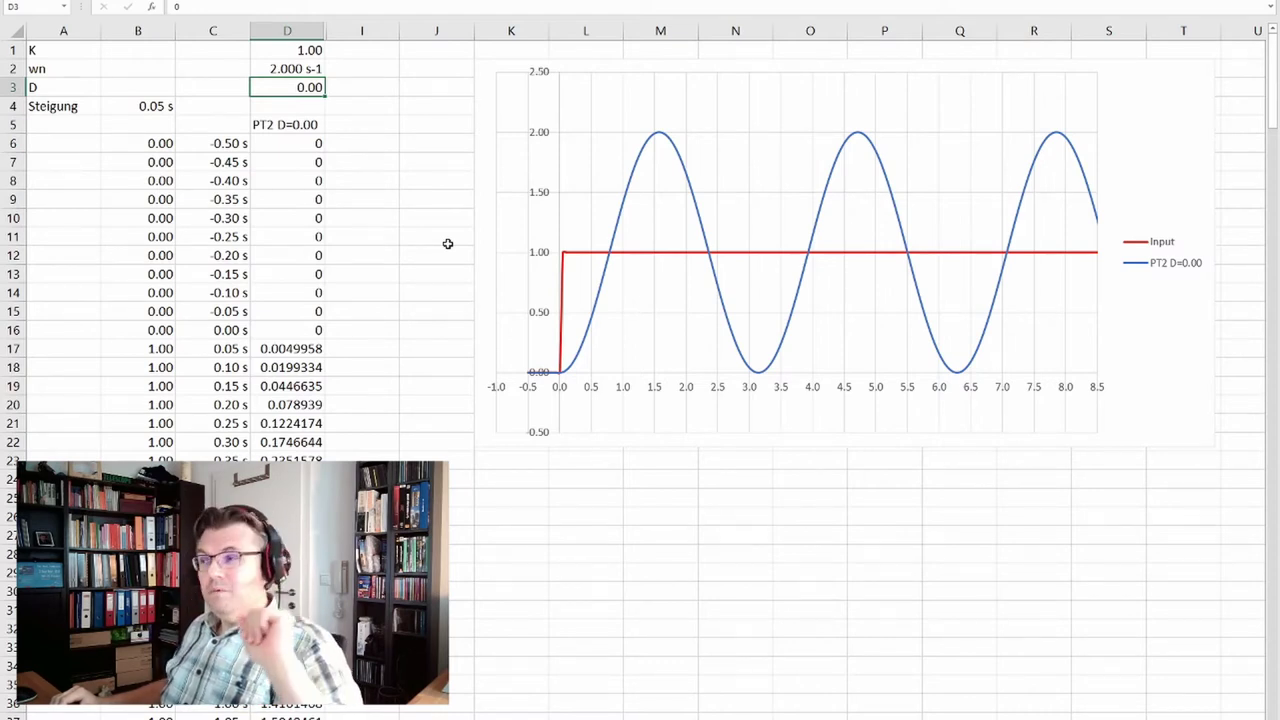
Increase the natural frequency wn in cell D2 to 5 s-1.
{"action": "key", "text": "Up"}
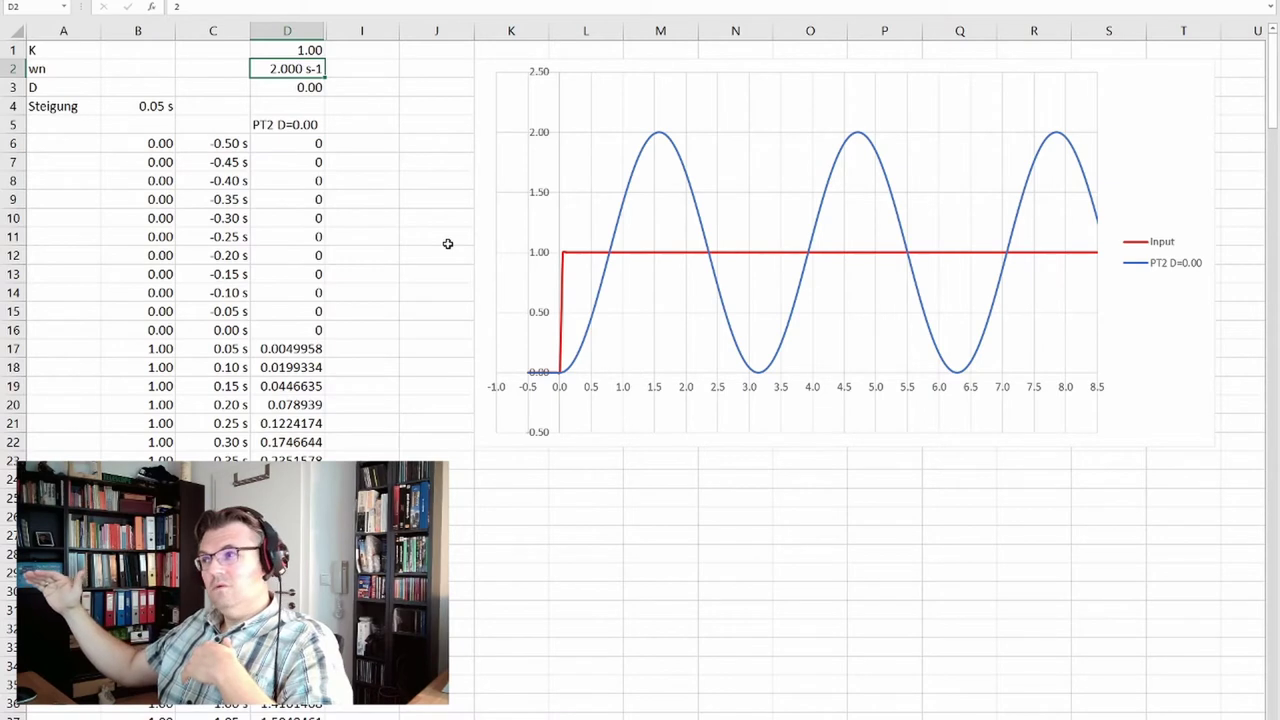
{"action": "type", "text": "5"}
{"action": "key", "text": "Return"}
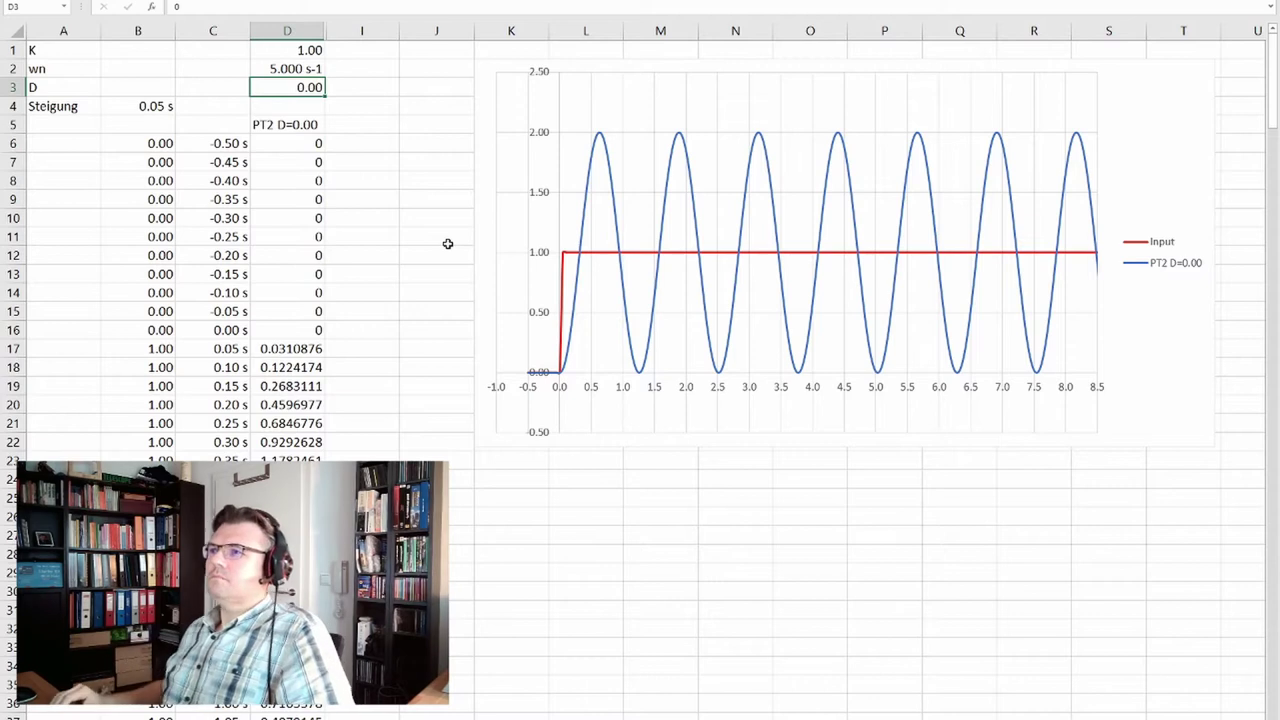
Reduce the natural frequency wn in cell D2 back to 2 s-1.
{"action": "key", "text": "Up"}
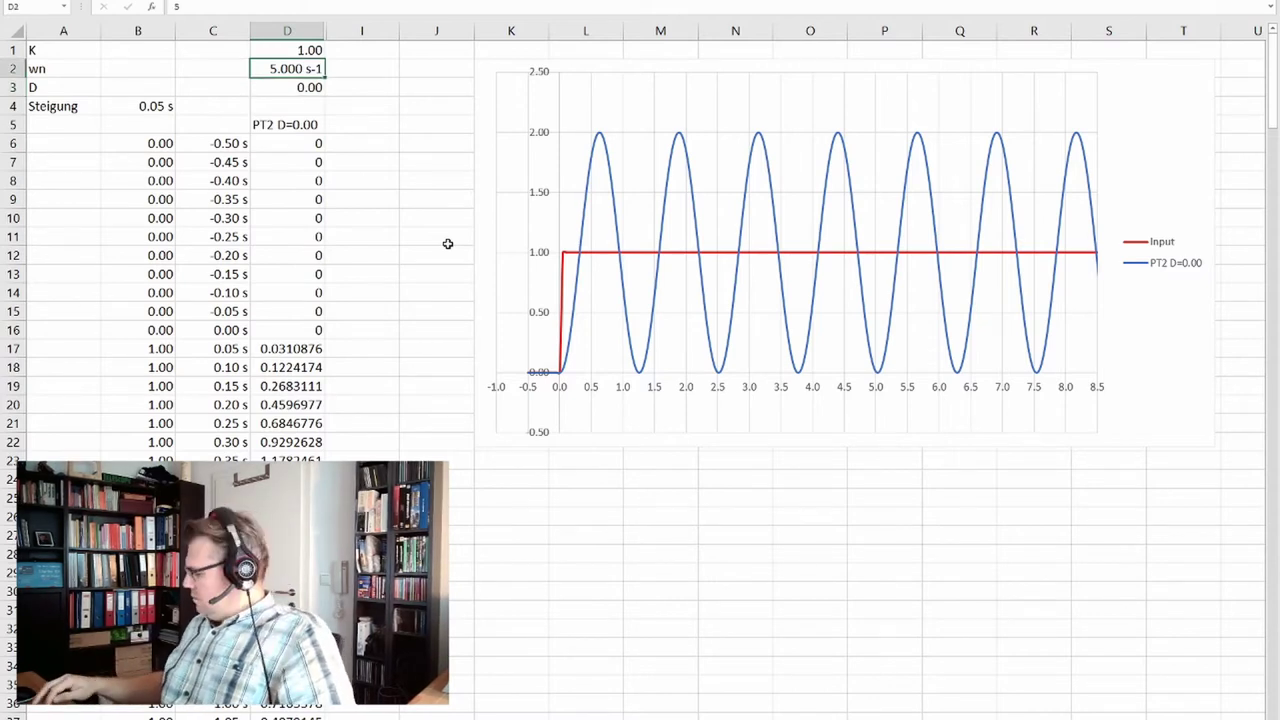
{"action": "type", "text": "2"}
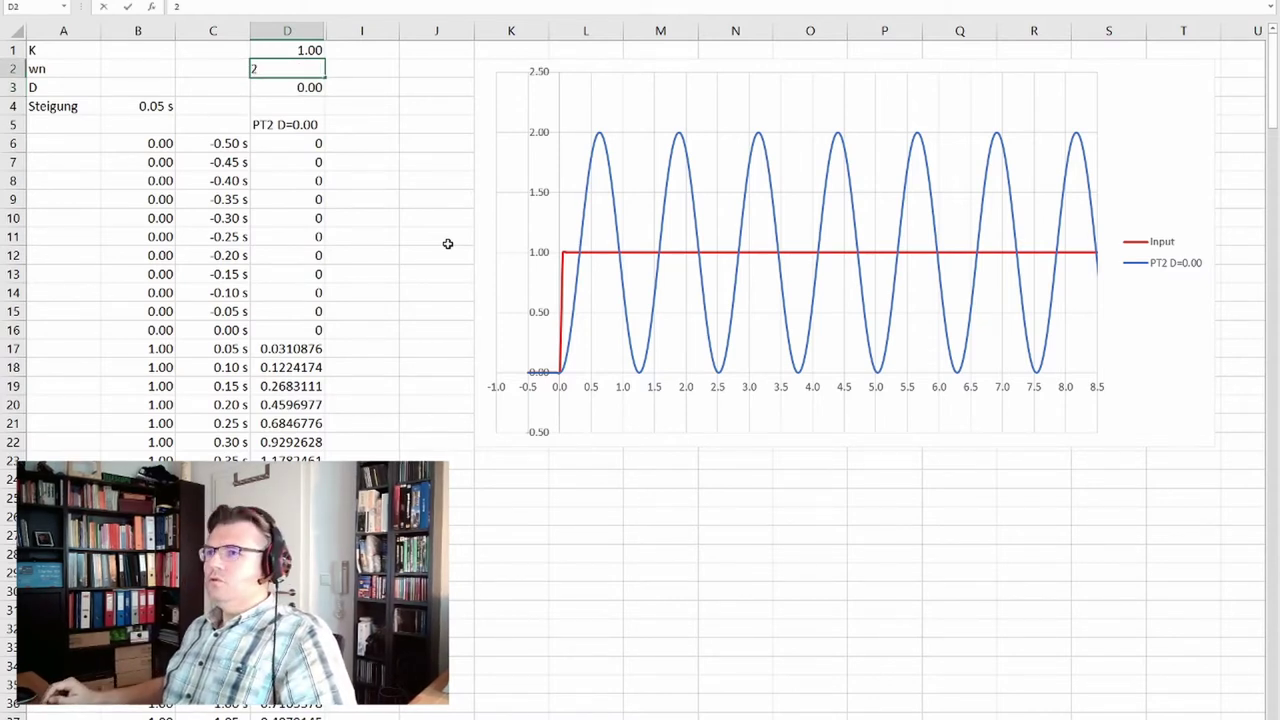
{"action": "key", "text": "Return"}
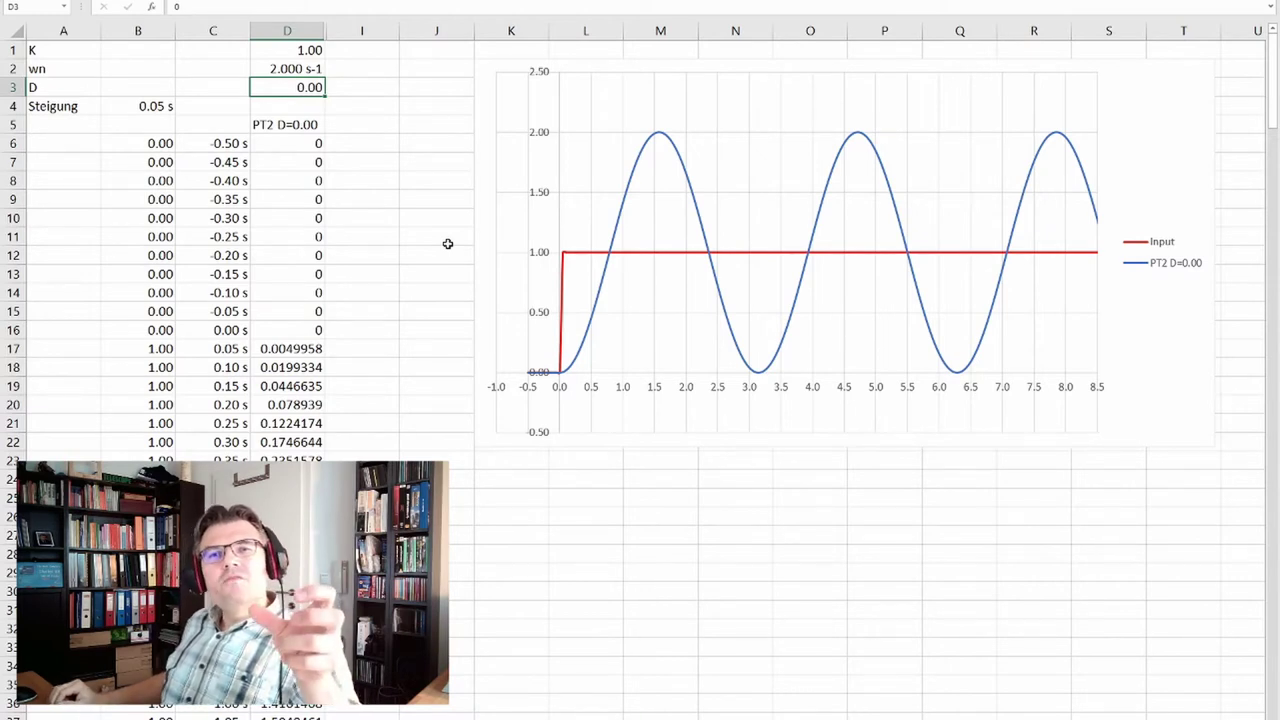
Discard the damping entry 0.1 and try to enter 2/PI() as the natural frequency wn in cell D2.
{"action": "type", "text": "0"}
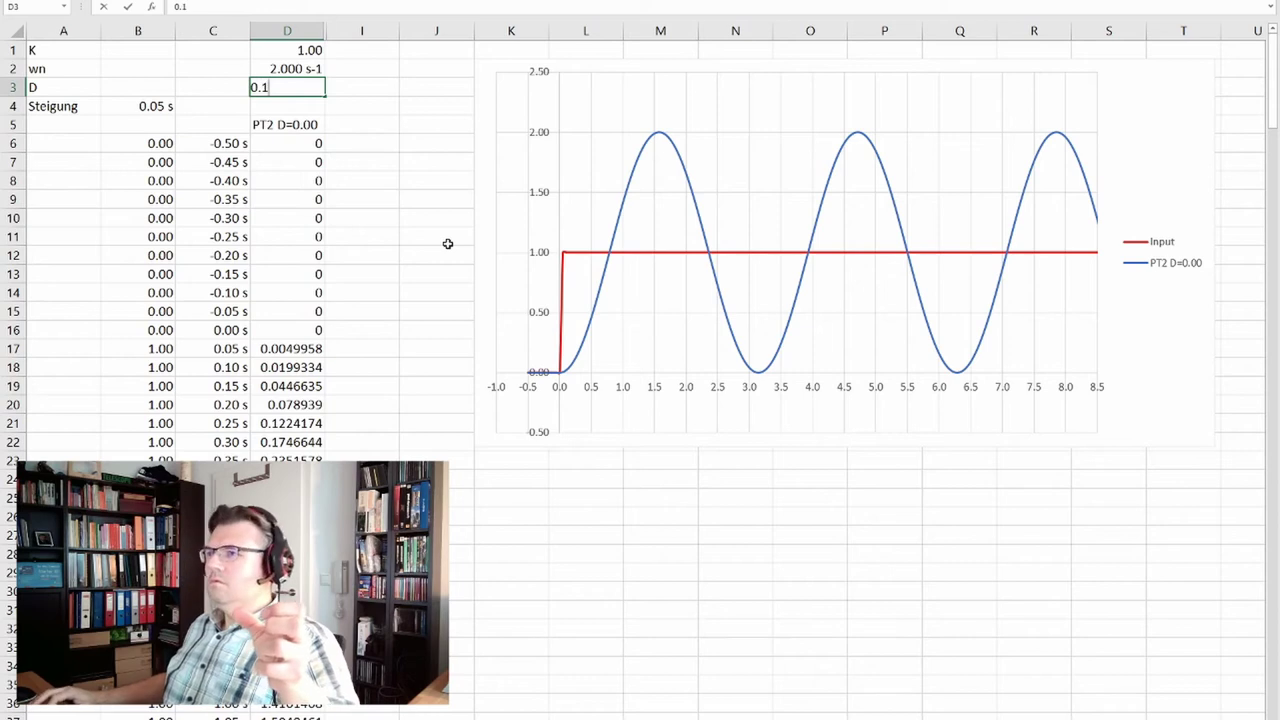
{"action": "key", "text": "Escape"}
{"action": "key", "text": "Up"}
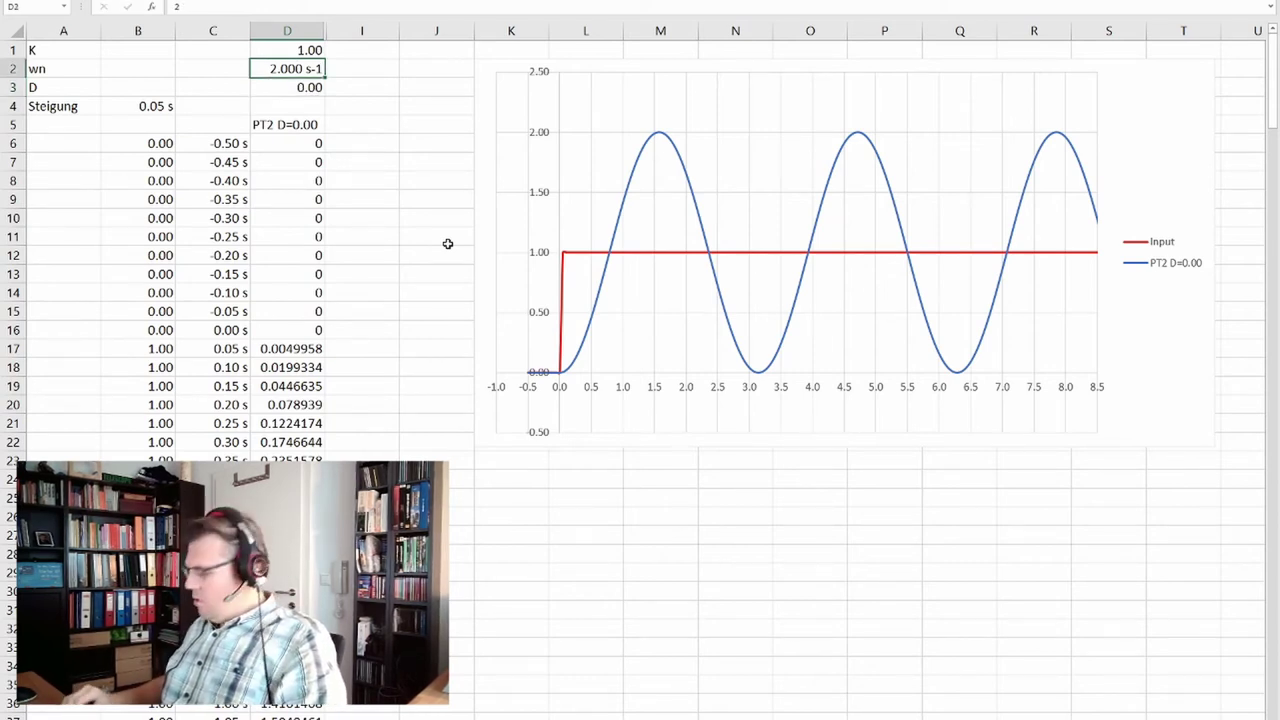
{"action": "type", "text": "1"}
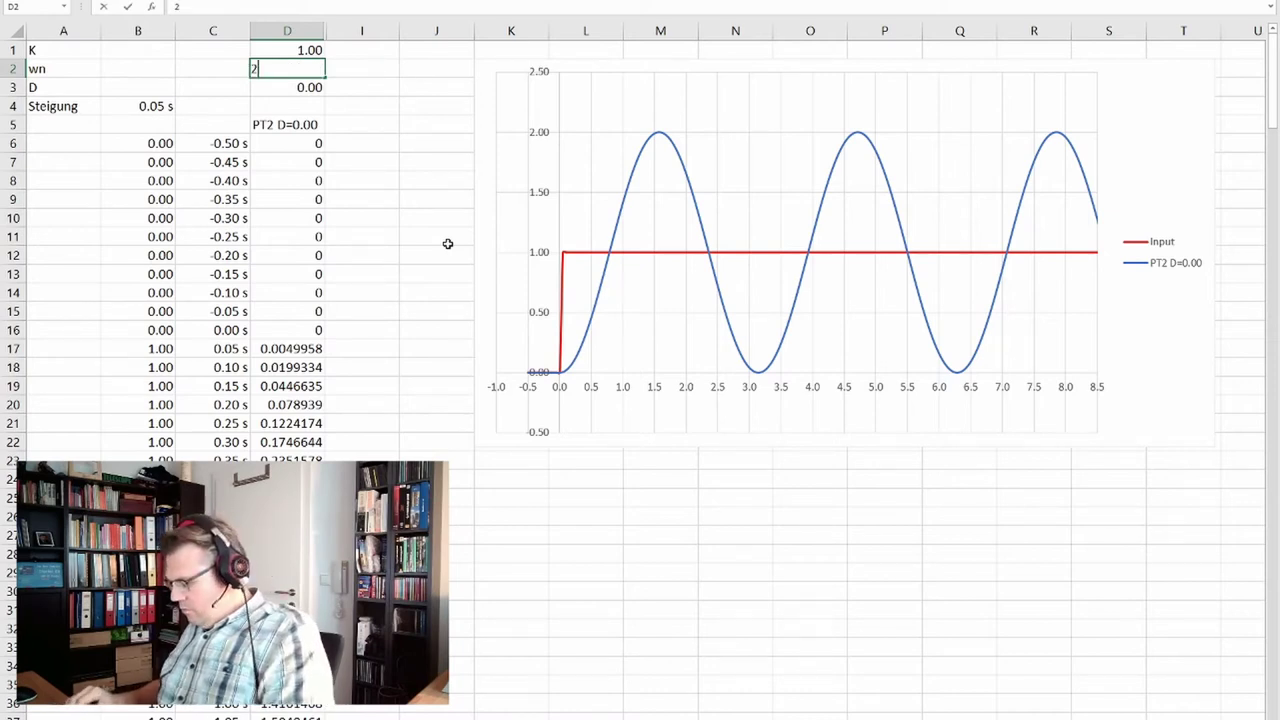
{"action": "type", "text": "/PI()"}
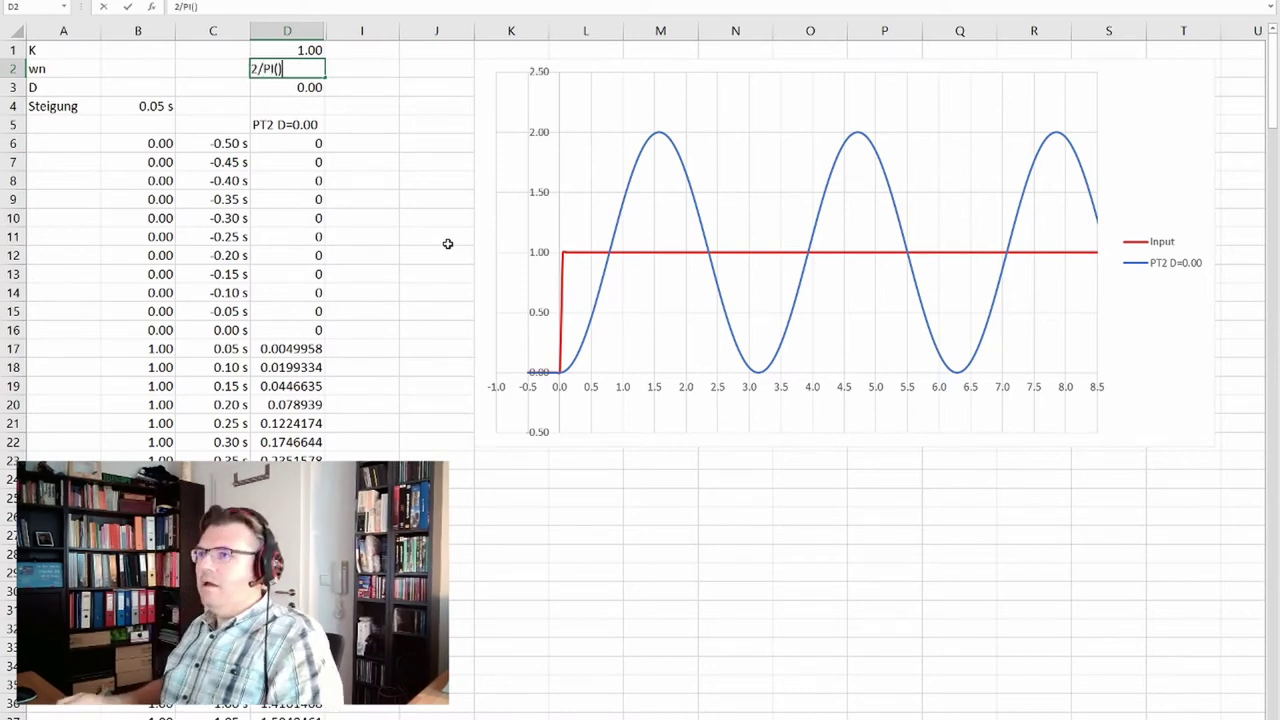
{"action": "key", "text": "ctrl+Left"}
{"action": "key", "text": "Right"}
{"action": "key", "text": "Right"}
{"action": "key", "text": "Right"}
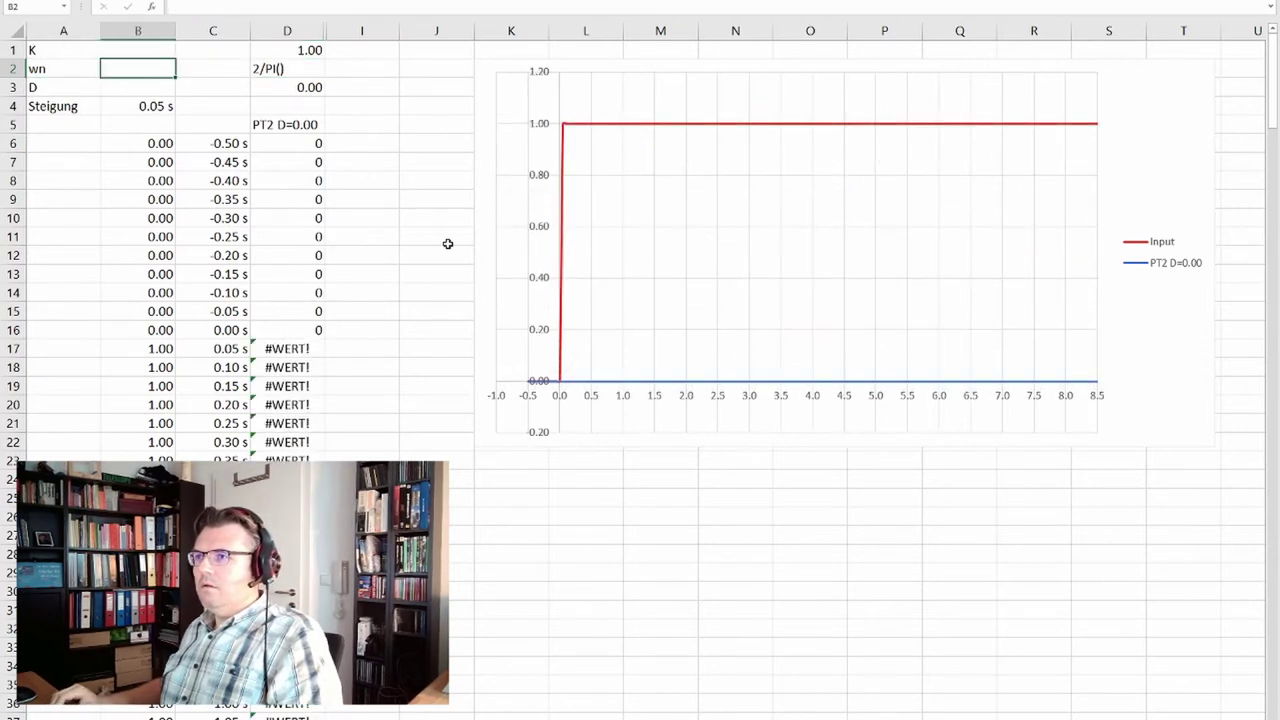
Replace the natural frequency wn entry in cell D2 with the formula =2/PI().
{"action": "key", "text": "Left"}
{"action": "key", "text": "Left"}
{"action": "key", "text": "Left"}
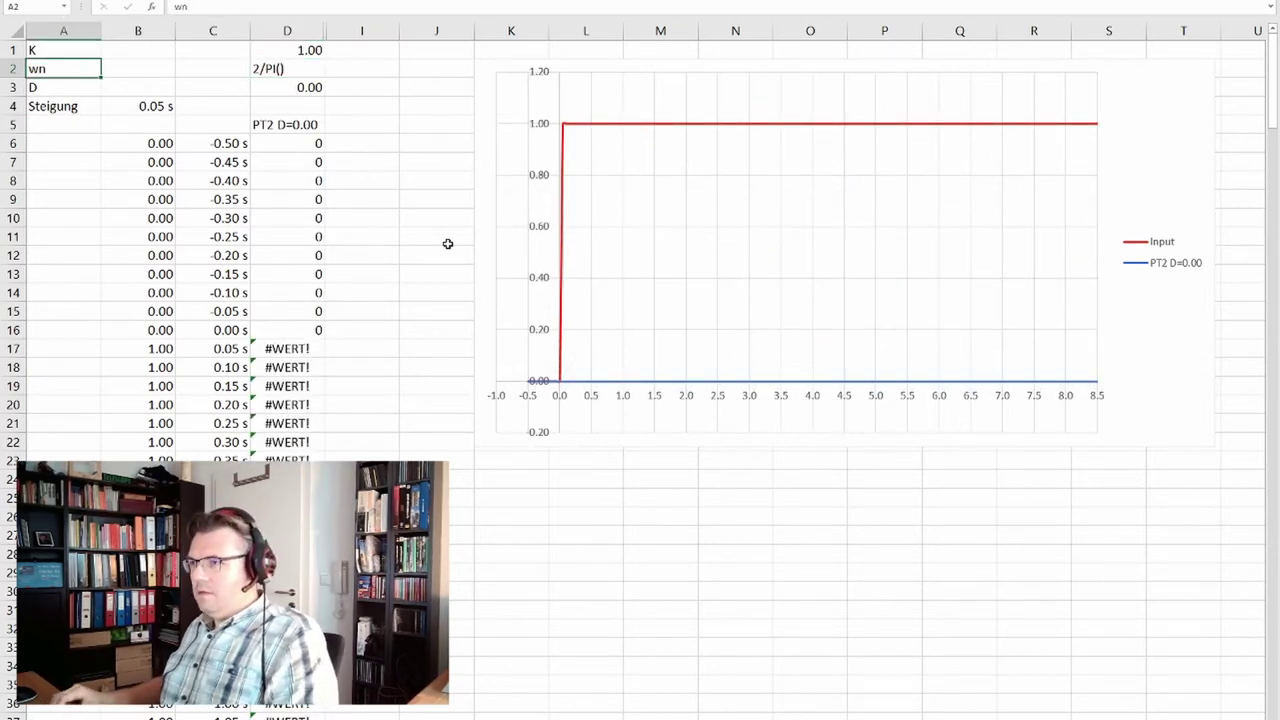
{"action": "key", "text": "Right"}
{"action": "key", "text": "Right"}
{"action": "key", "text": "Right"}
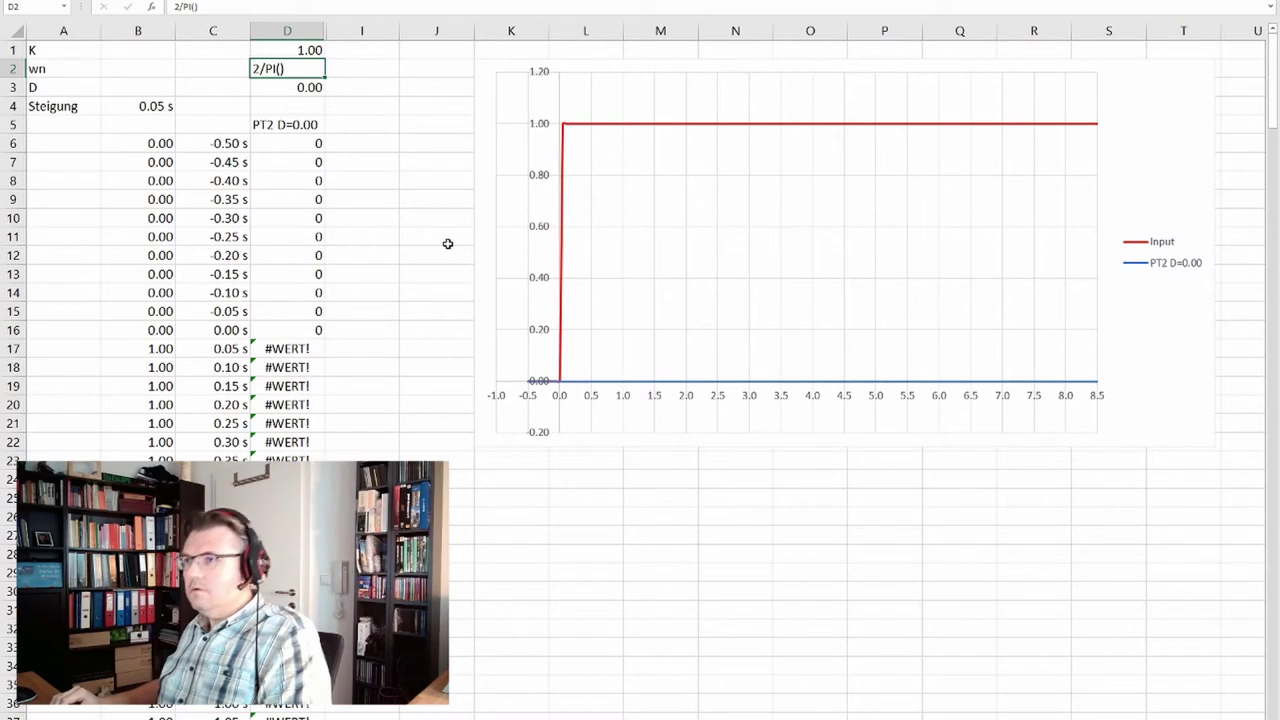
{"action": "type", "text": "=2/PI()"}
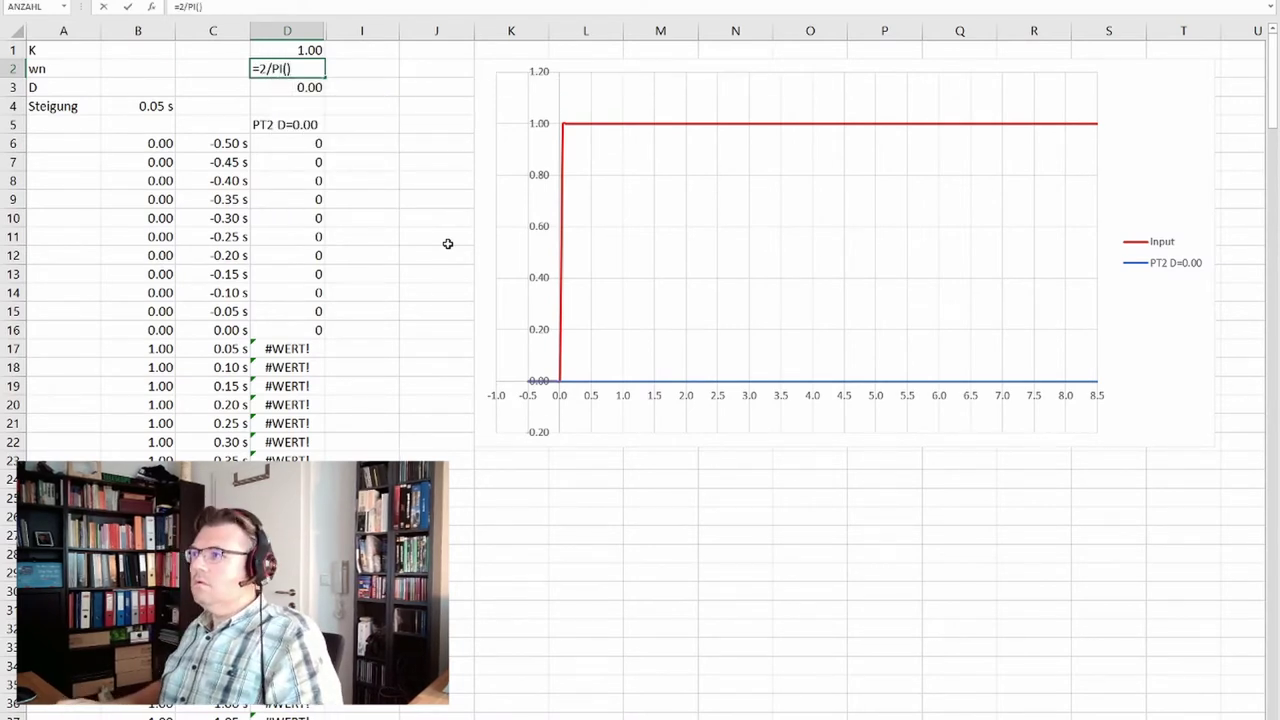
{"action": "key", "text": "Return"}
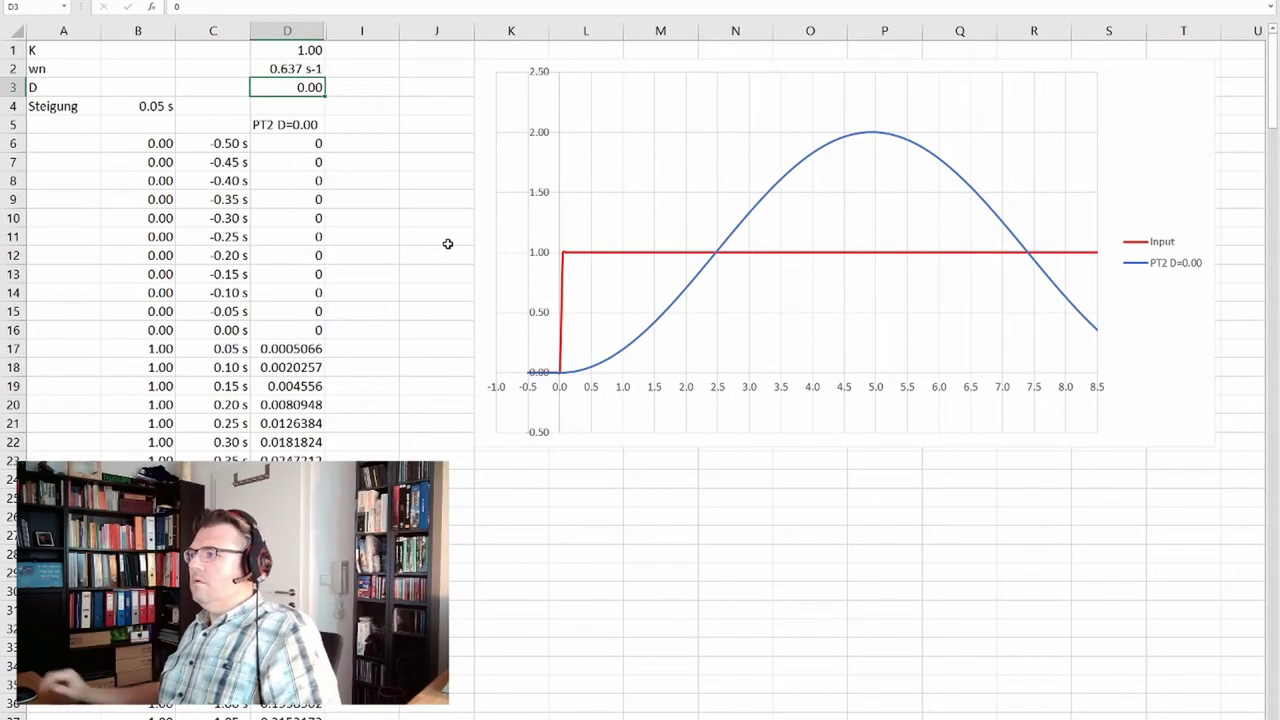
Edit the wn formula in cell D2 to remove the 2/ part, leaving =PI().
{"action": "left_click", "coordinate": [289, 68]}
{"action": "left_click", "coordinate": [186, 7]}
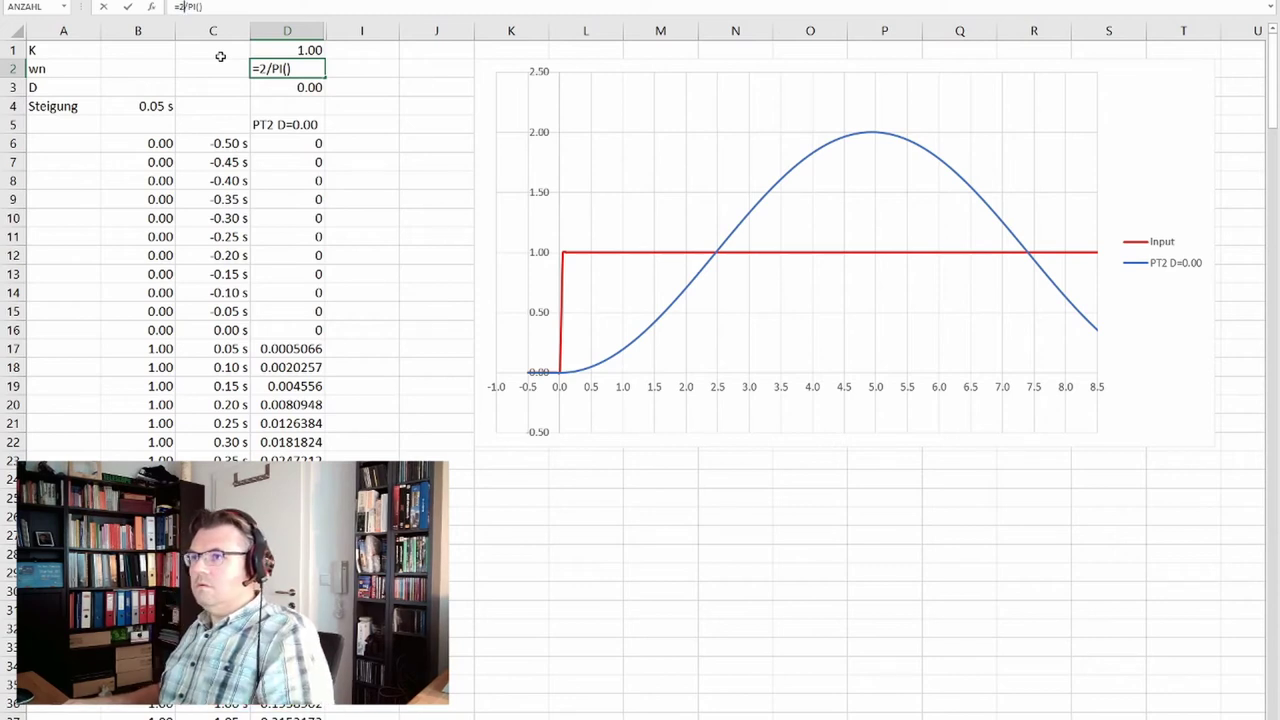
{"action": "key", "text": "BackSpace"}
{"action": "key", "text": "BackSpace"}
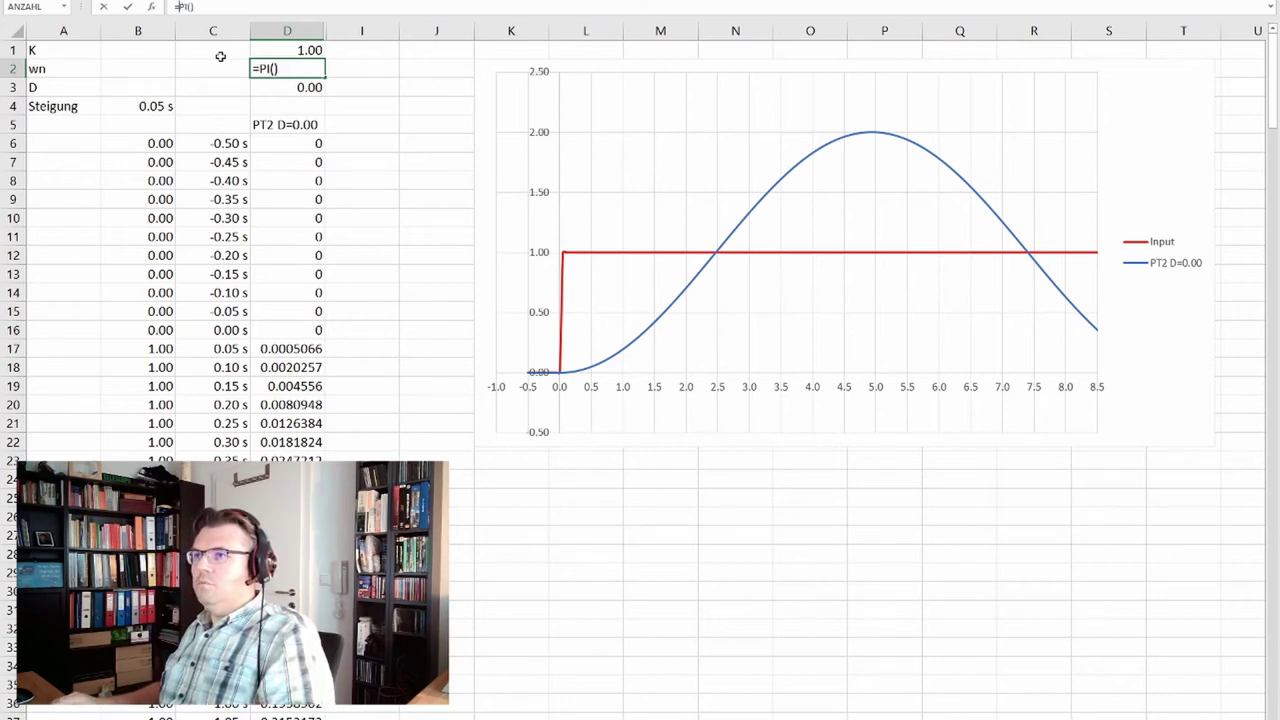
{"action": "key", "text": "Return"}
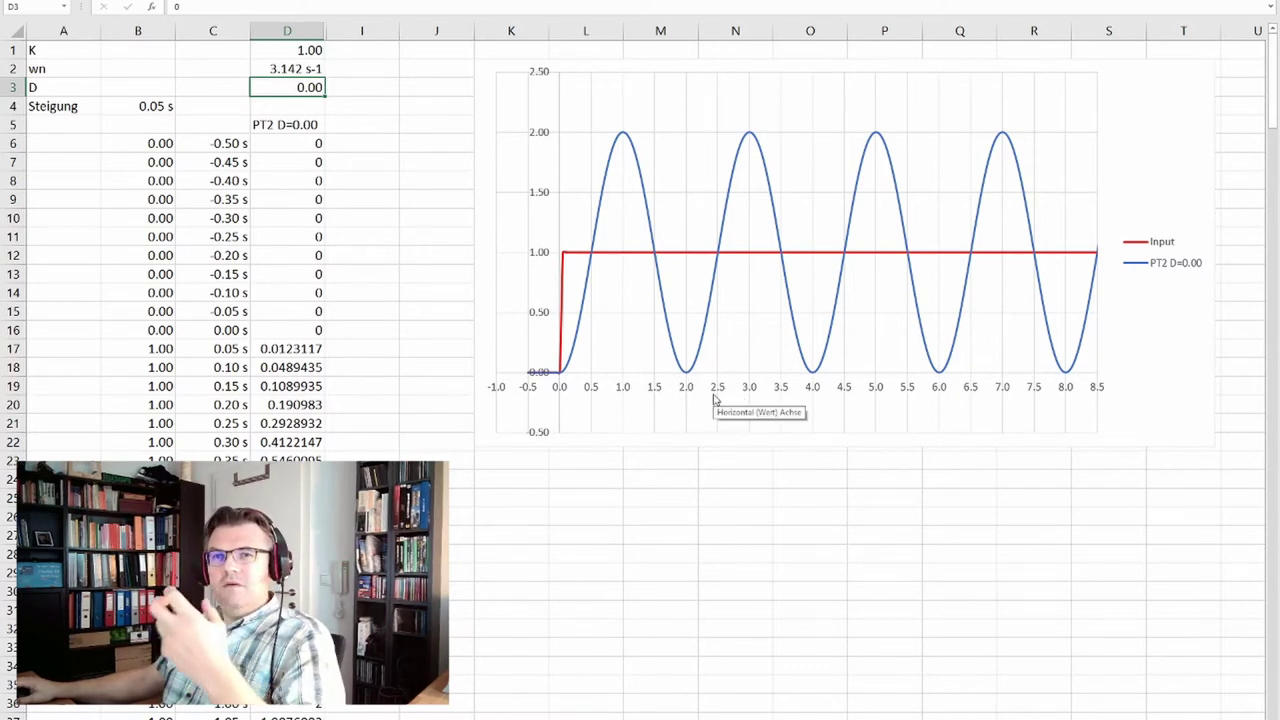
Set the damping D in cell D3 to 0.2 and select that cell again.
{"action": "left_click", "coordinate": [276, 106]}
{"action": "left_click", "coordinate": [277, 90]}
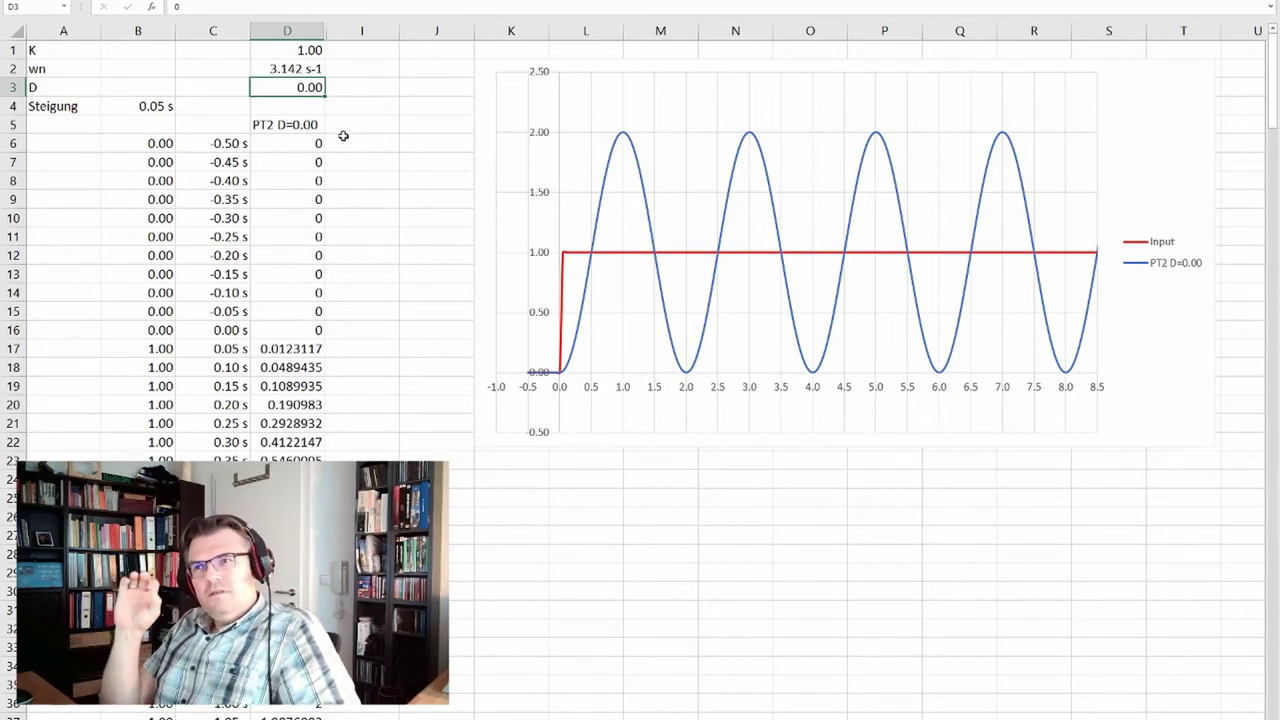
{"action": "key", "text": "ctrl+z"}
{"action": "type", "text": "2"}
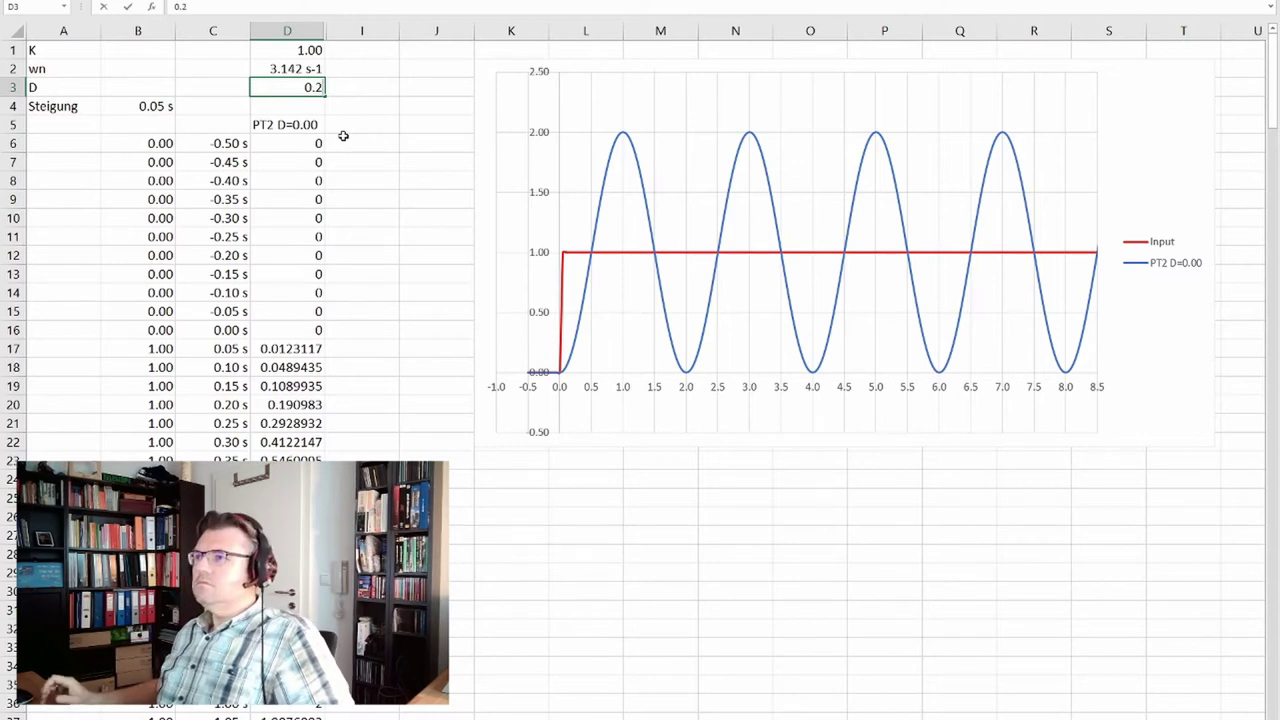
{"action": "key", "text": "Return"}
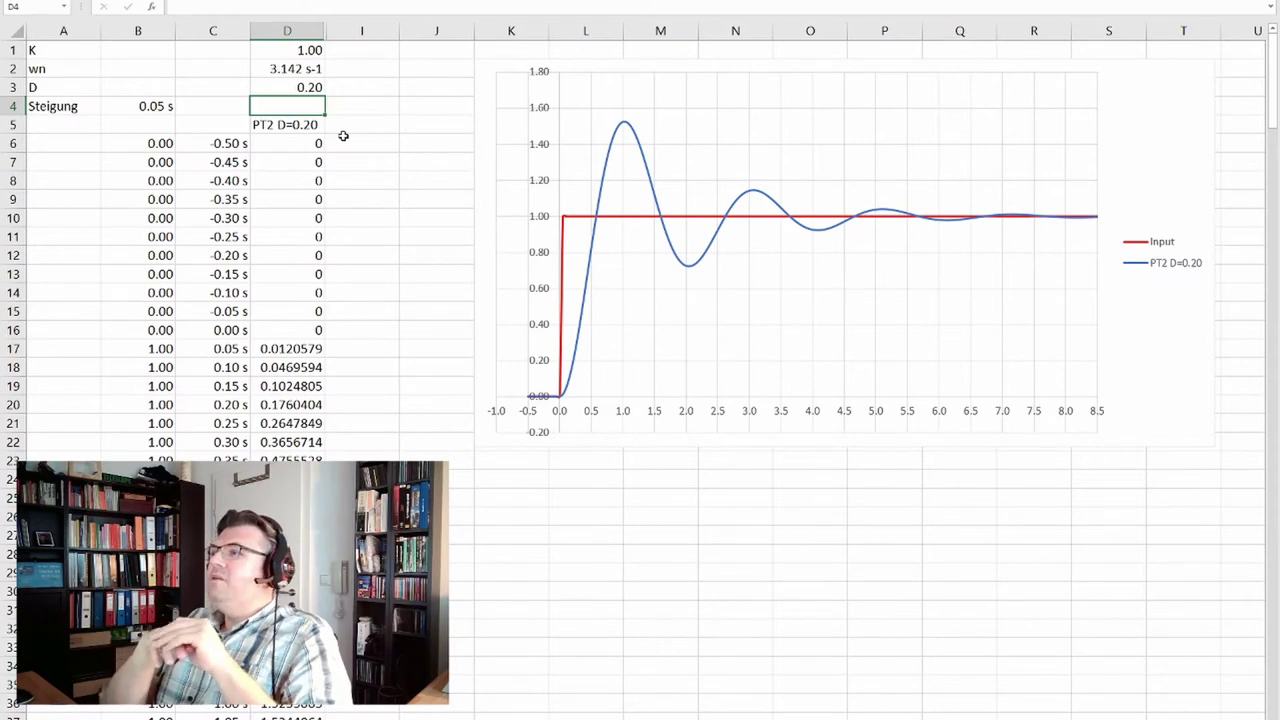
{"action": "left_click", "coordinate": [301, 89]}
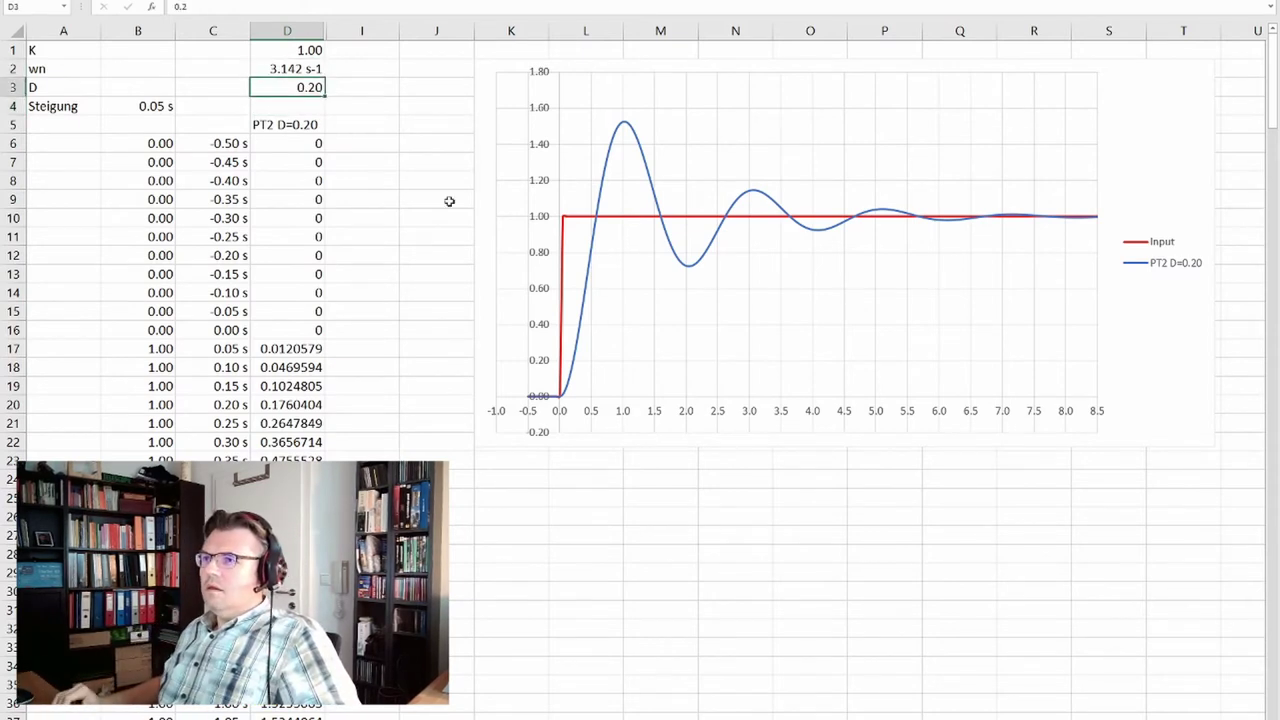
Set the damping D in cell D3 to 0, and return it to 0.2 to compare the two step responses.
{"action": "type", "text": "0"}
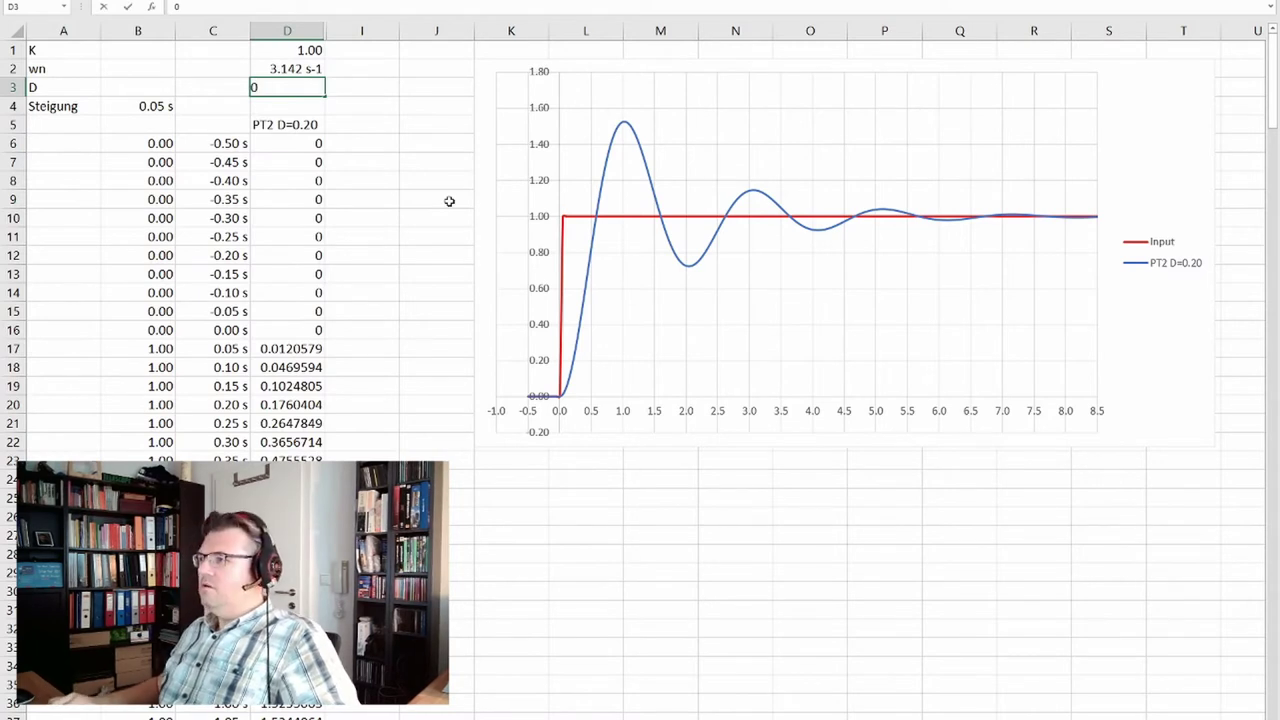
{"action": "key", "text": "Return"}
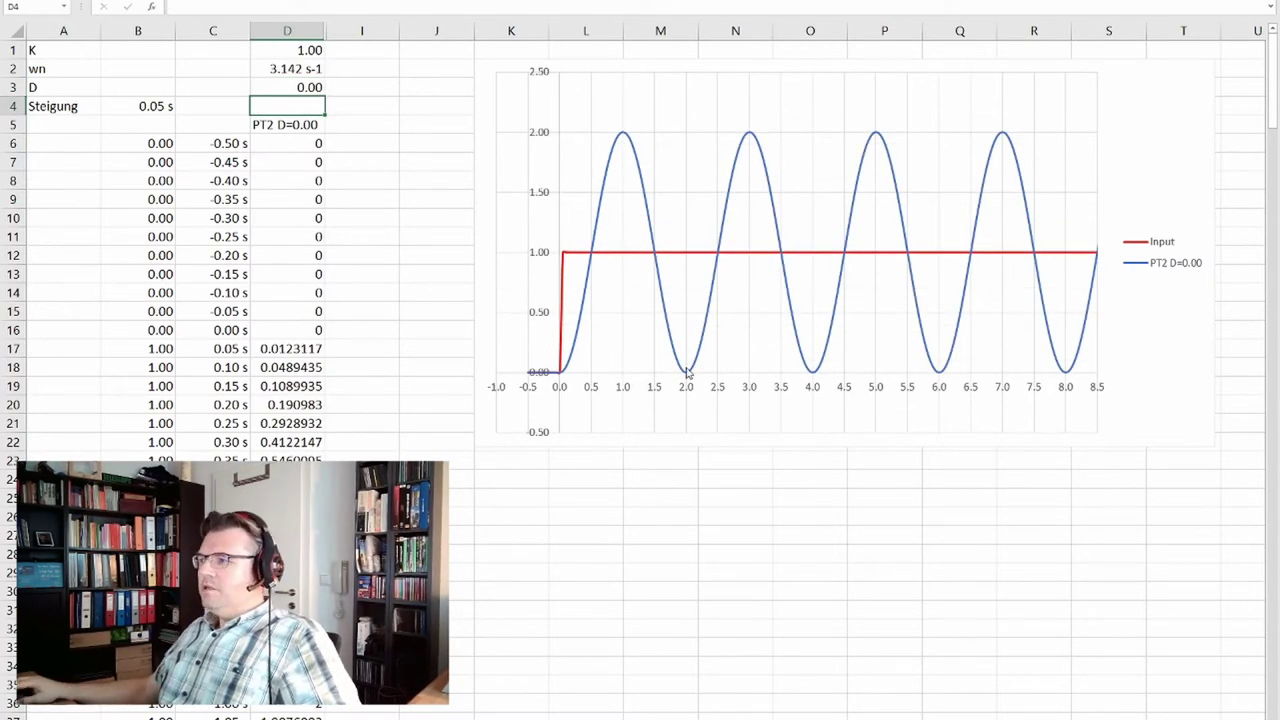
{"action": "left_click", "coordinate": [297, 89]}
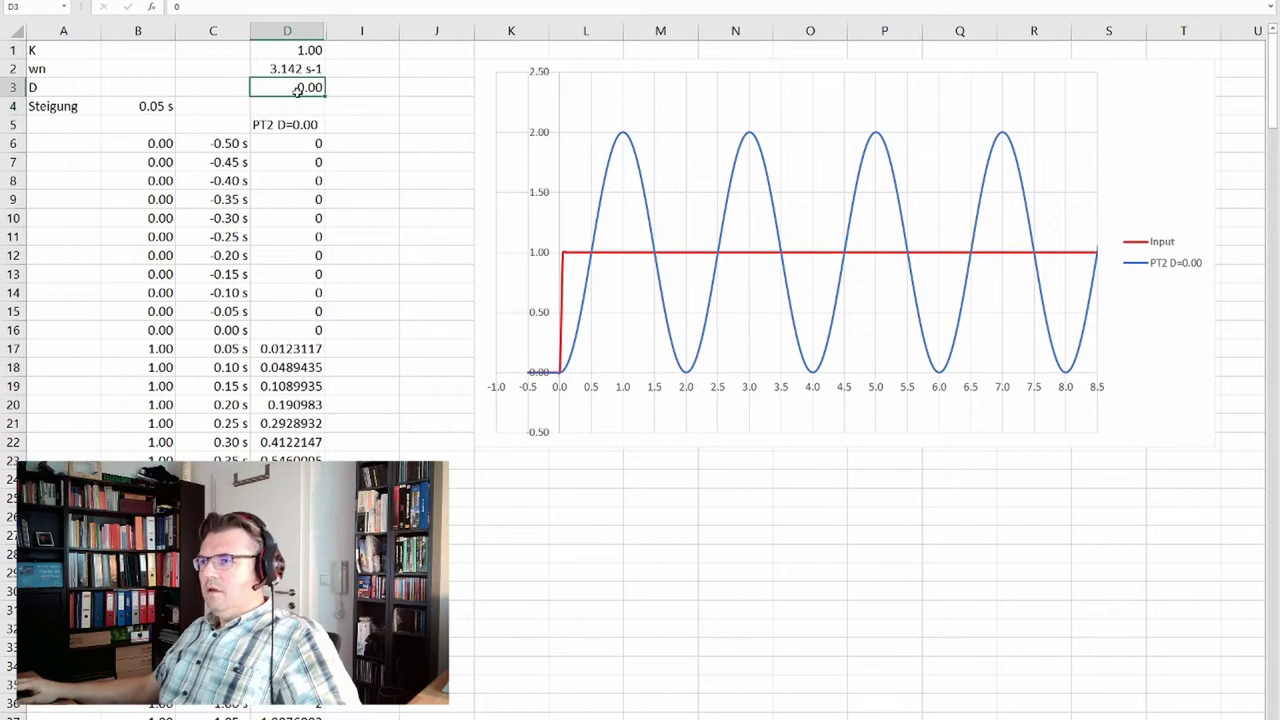
{"action": "type", "text": "0.2"}
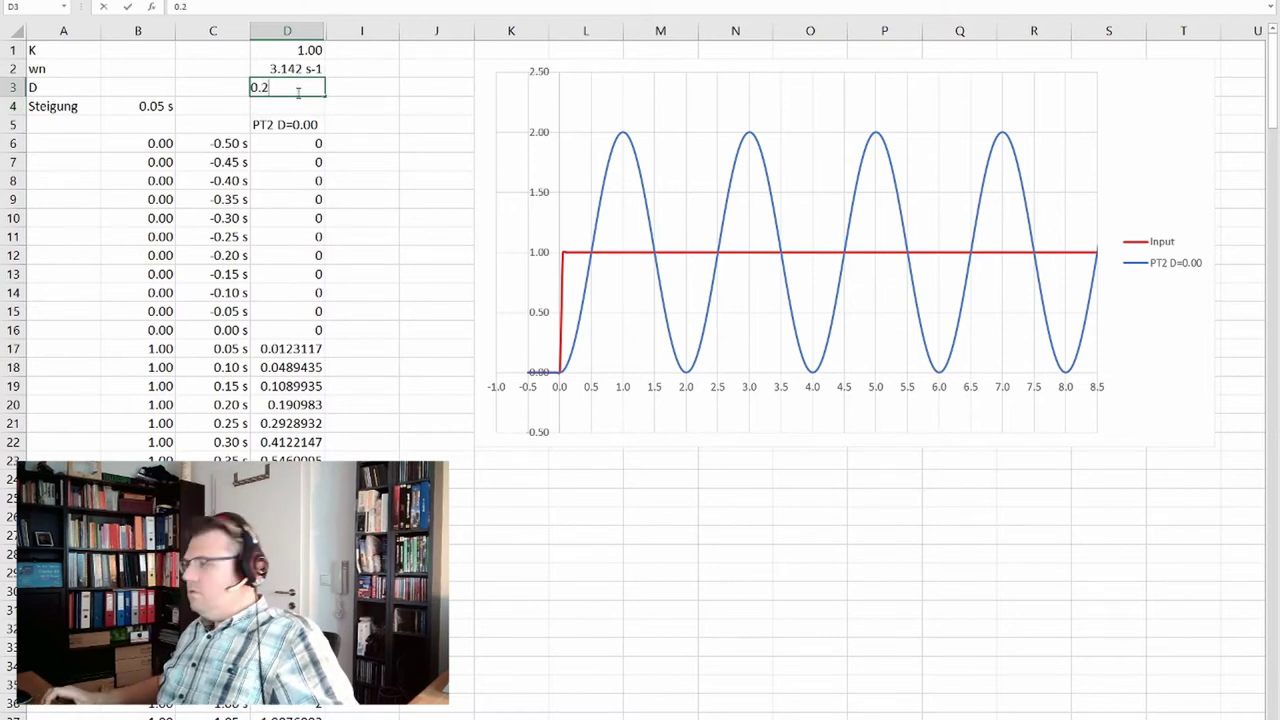
{"action": "key", "text": "Return"}
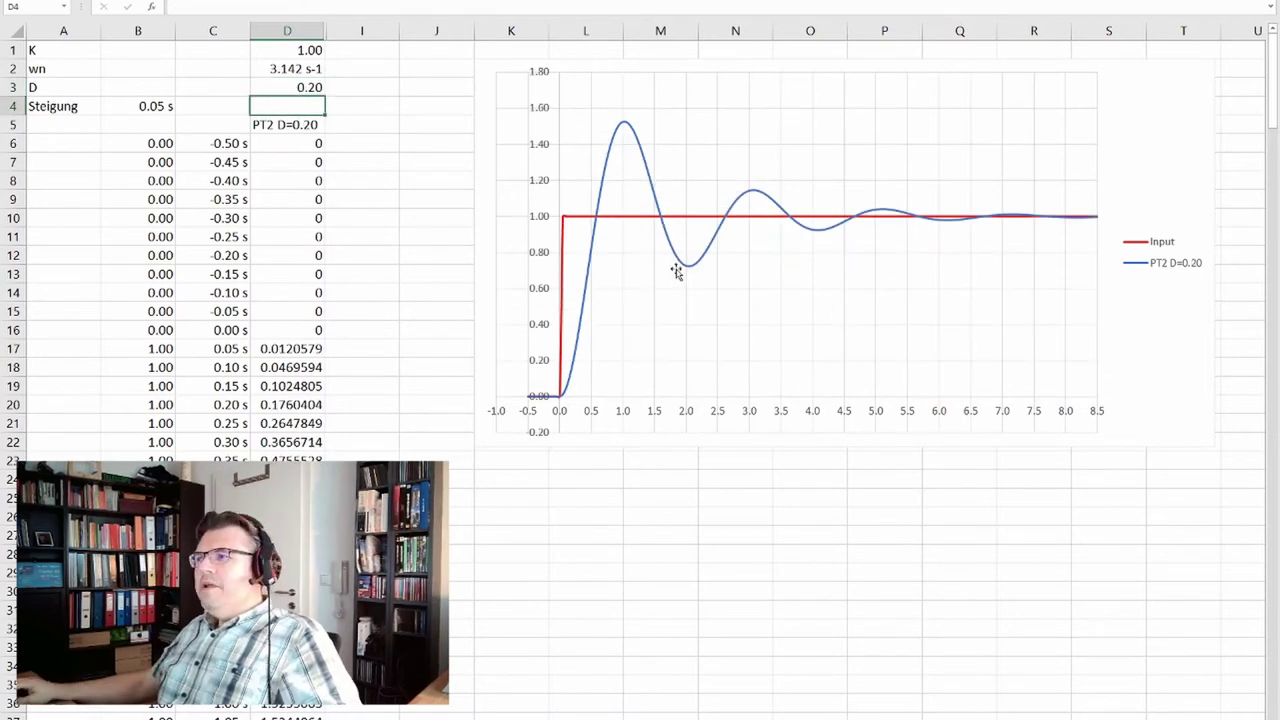
{"action": "mouse_move", "coordinate": [693, 270]}
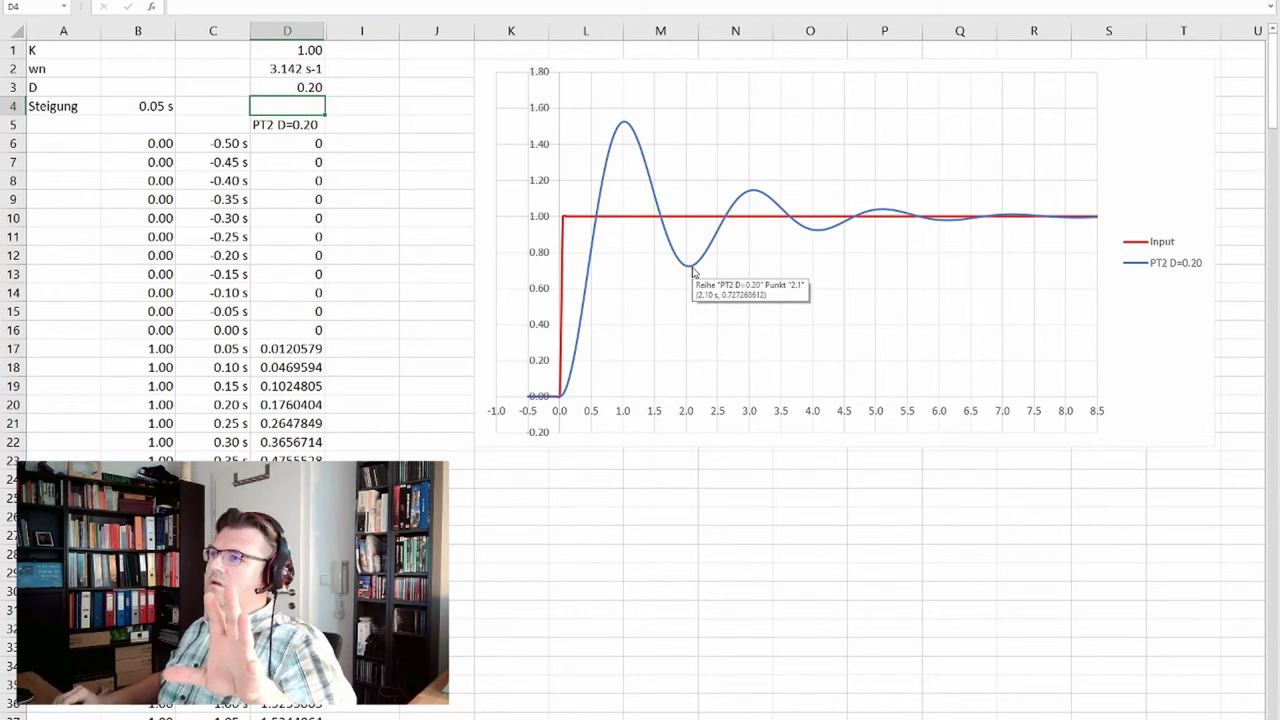
Raise the damping D in cell D3 to 0.5 and from there to 0.7.
{"action": "key", "text": "Up"}
{"action": "type", "text": "0."}
{"action": "key", "text": "Return"}
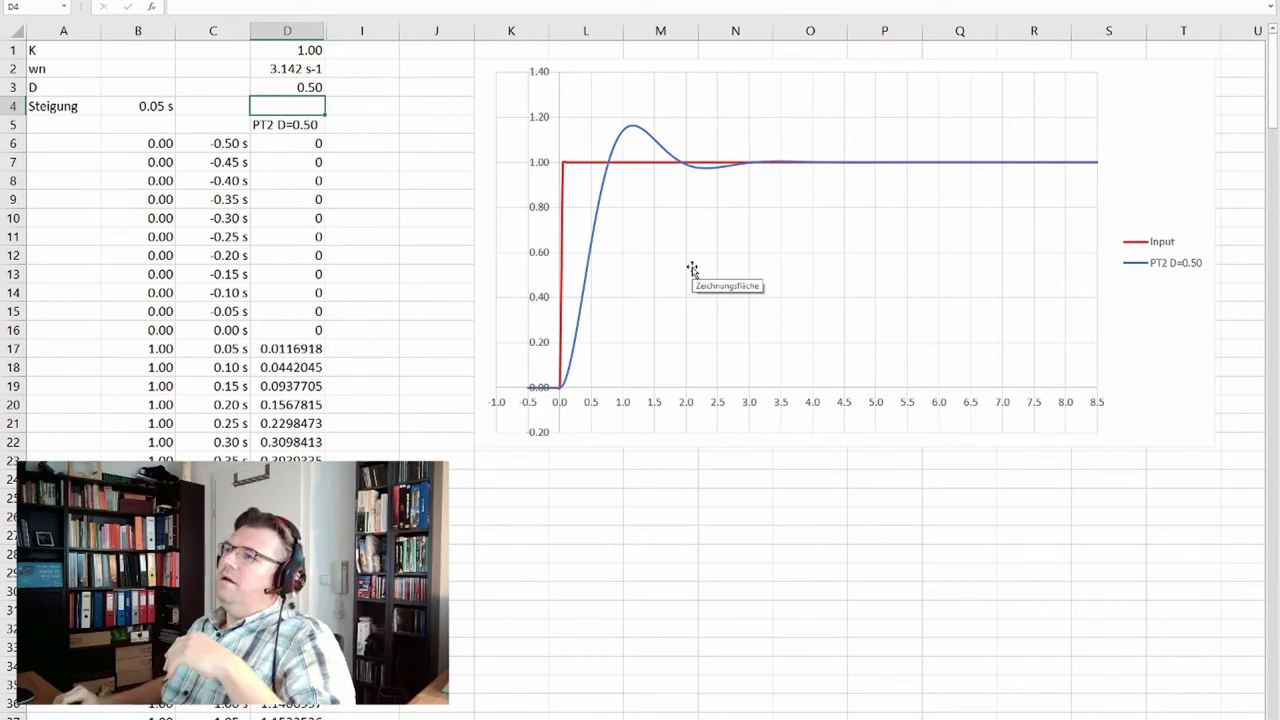
{"action": "key", "text": "Up"}
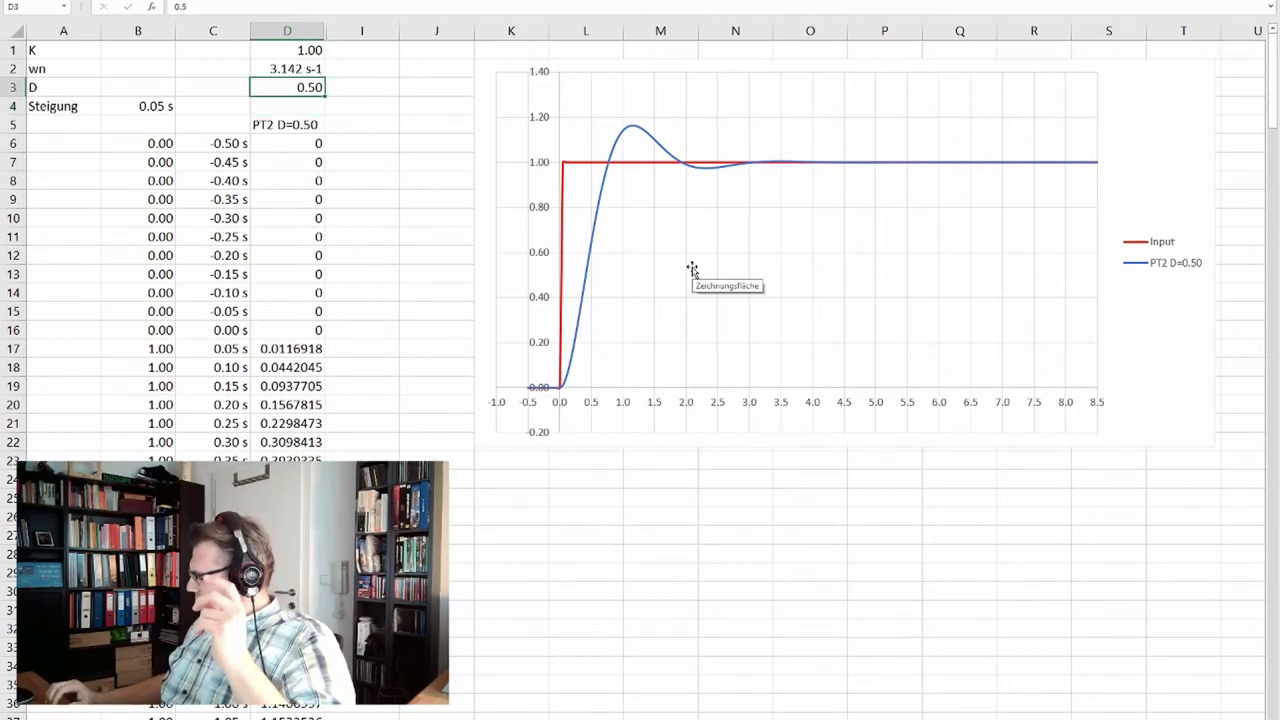
{"action": "type", "text": "0.7"}
{"action": "key", "text": "Return"}
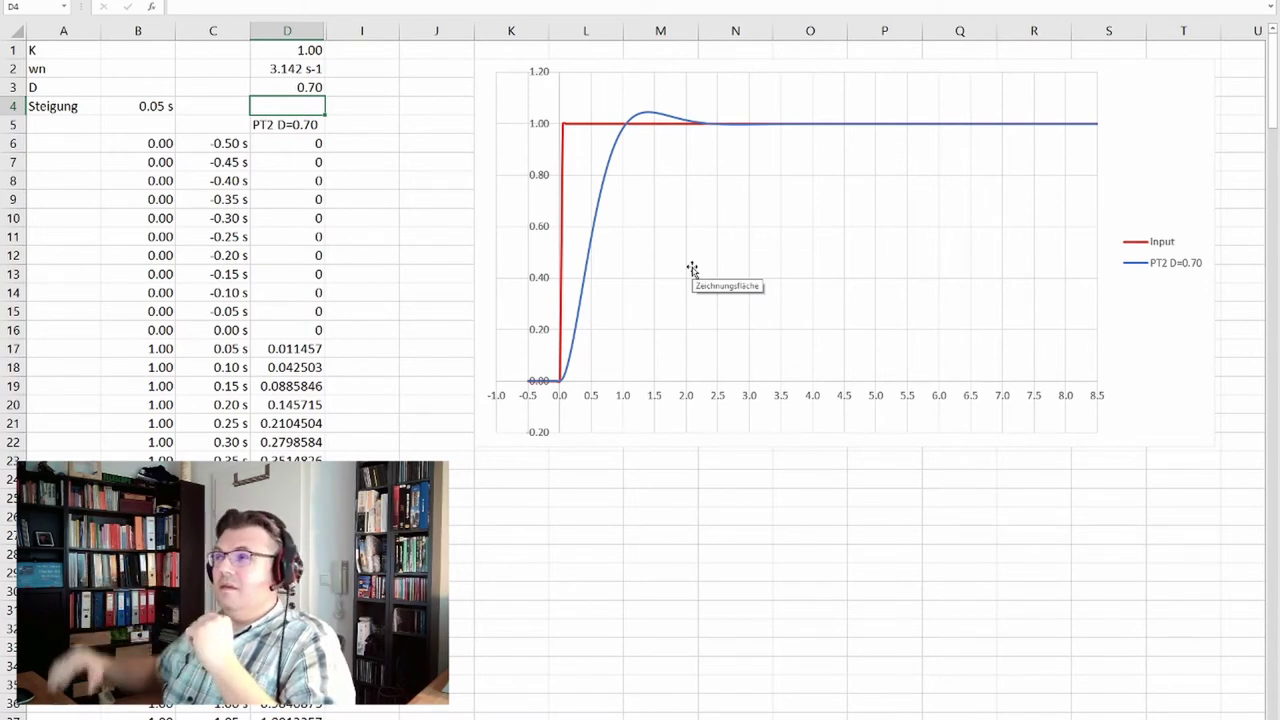
Set the damping D in cell D3 to 0.9999 instead of exactly 1.
{"action": "key", "text": "Up"}
{"action": "type", "text": "1"}
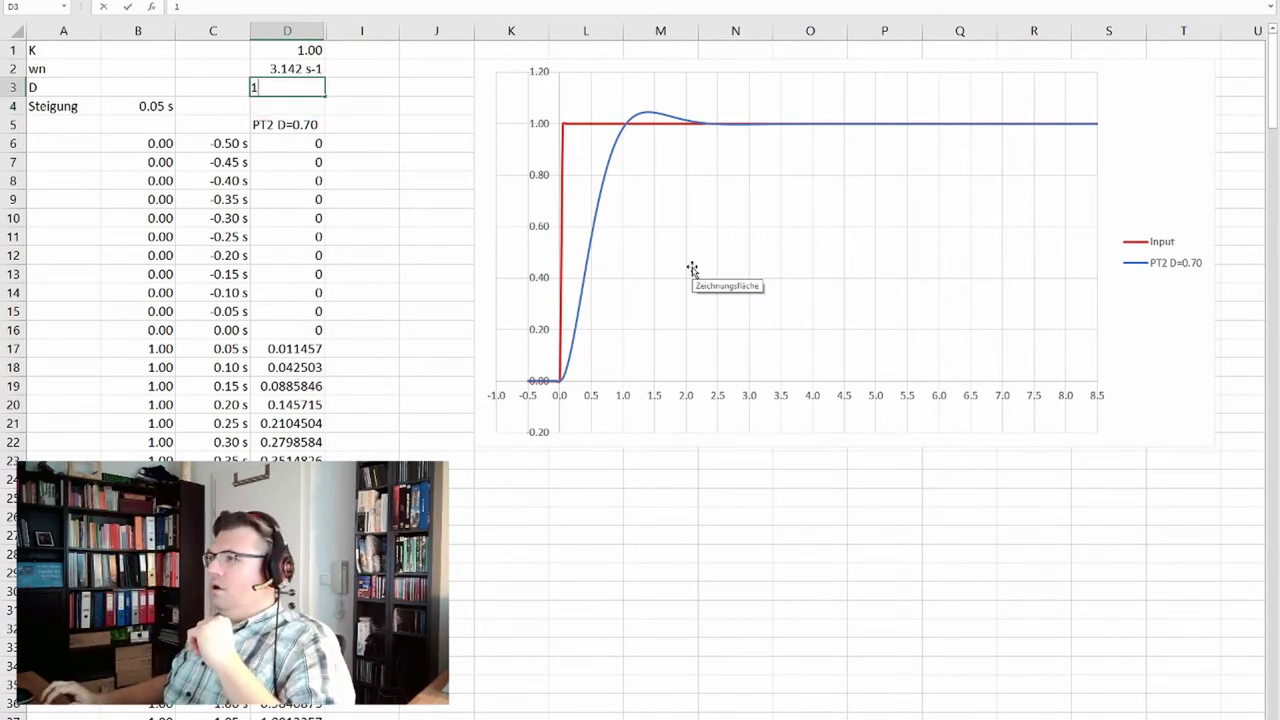
{"action": "key", "text": "BackSpace"}
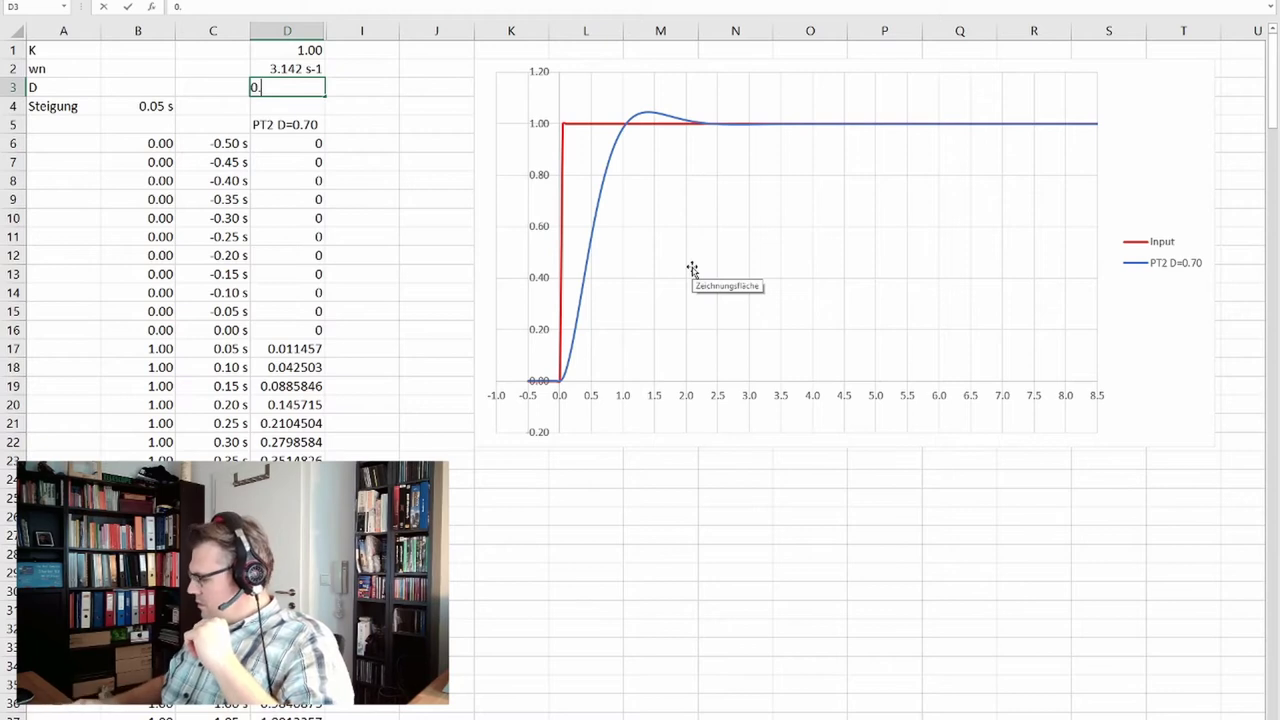
{"action": "type", "text": "0.9999"}
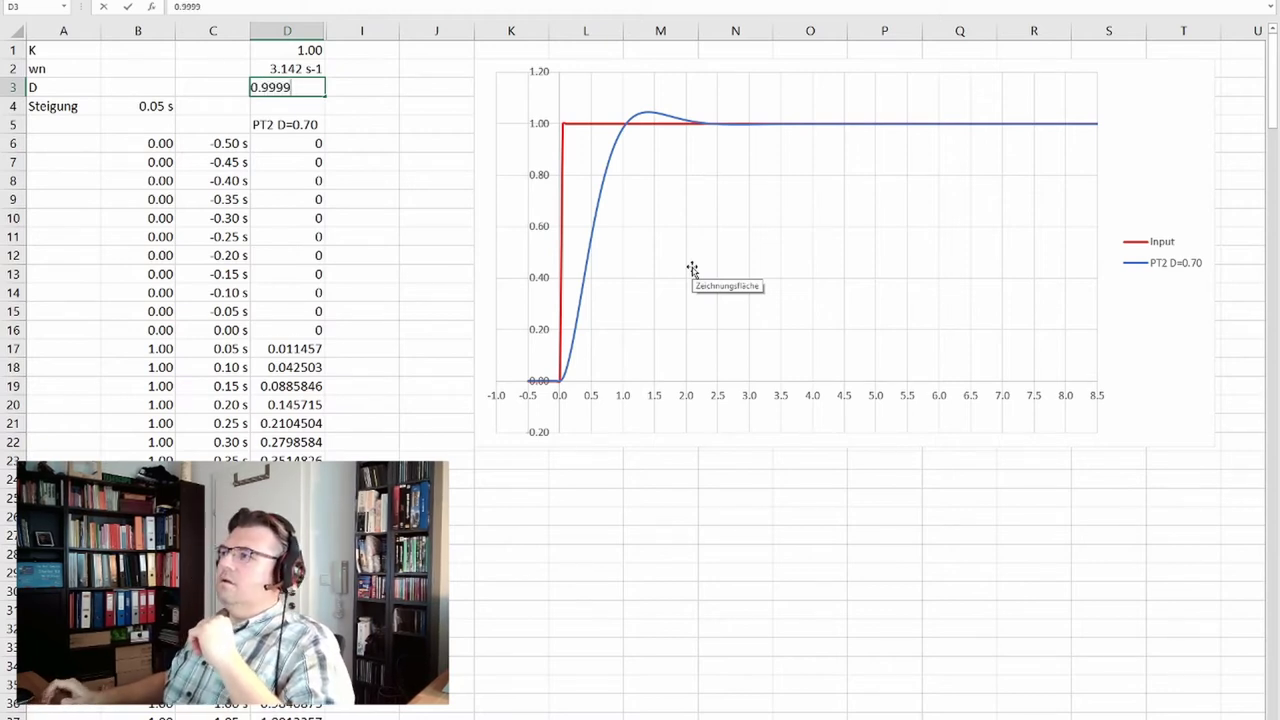
{"action": "key", "text": "Return"}
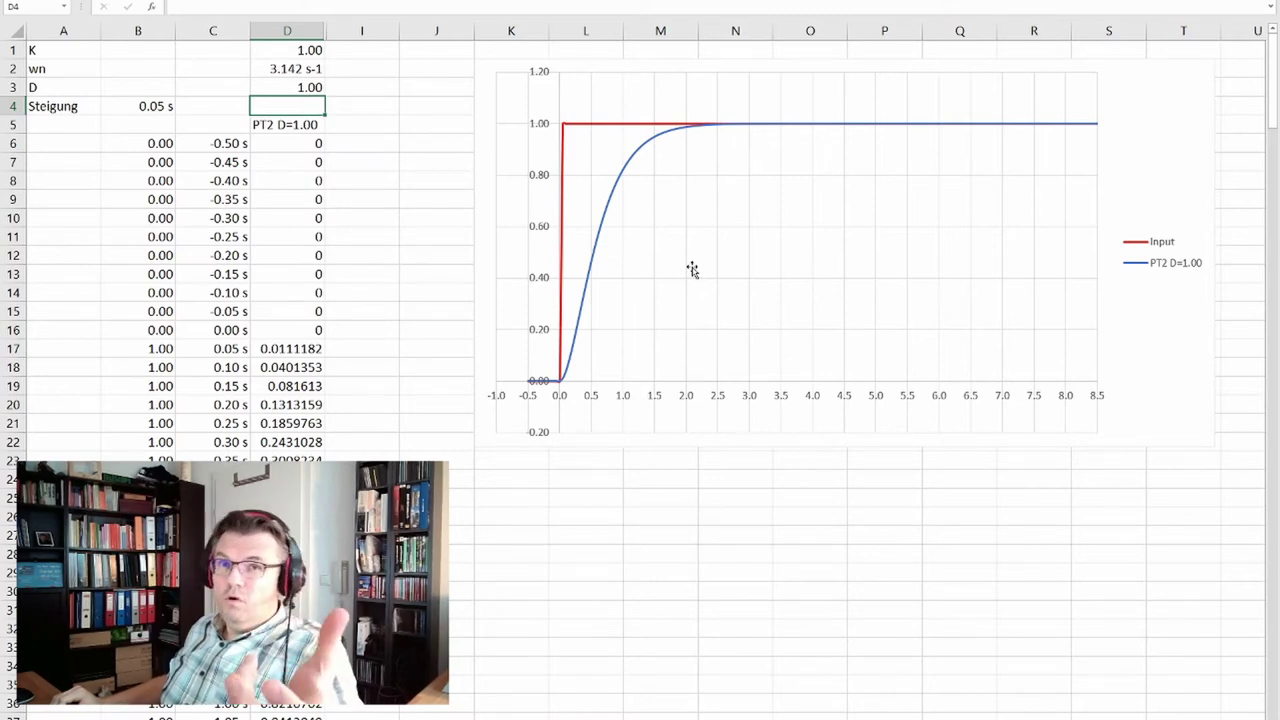
Increase the damping D in cell D3 to 2 and from there to 5.
{"action": "key", "text": "Up"}
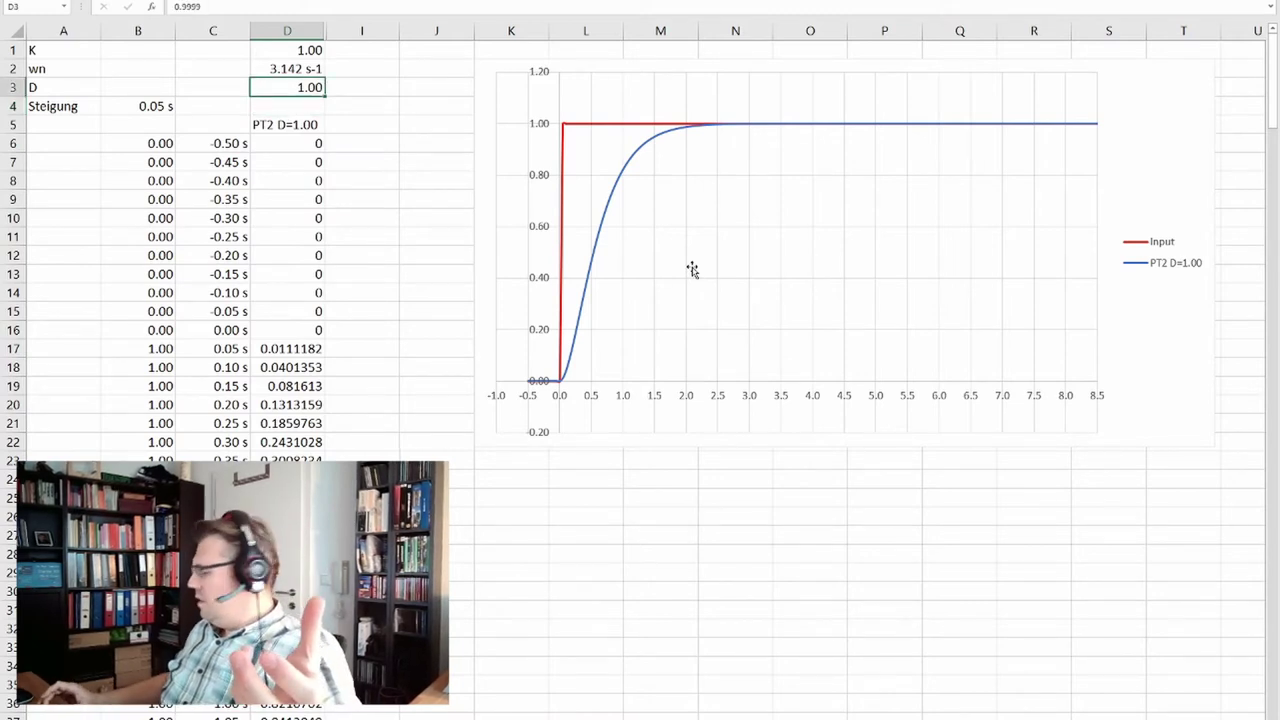
{"action": "type", "text": "2"}
{"action": "key", "text": "Return"}
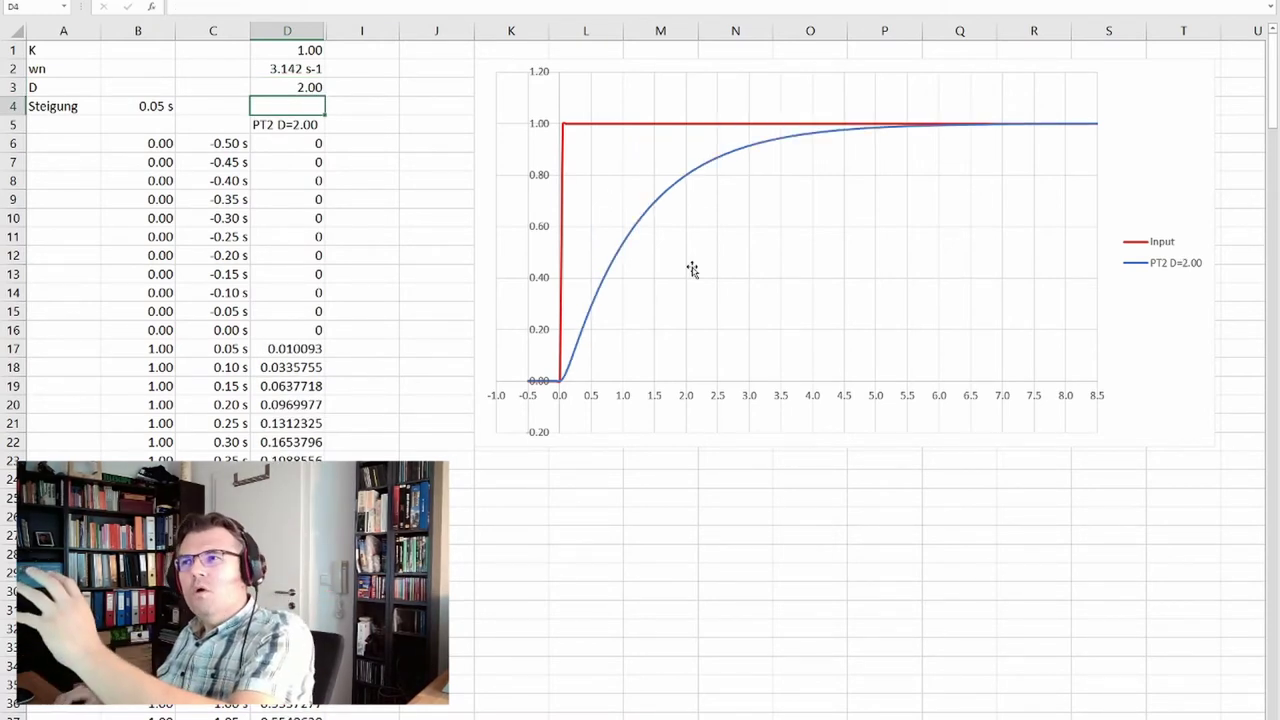
{"action": "key", "text": "Up"}
{"action": "type", "text": "5"}
{"action": "key", "text": "Return"}
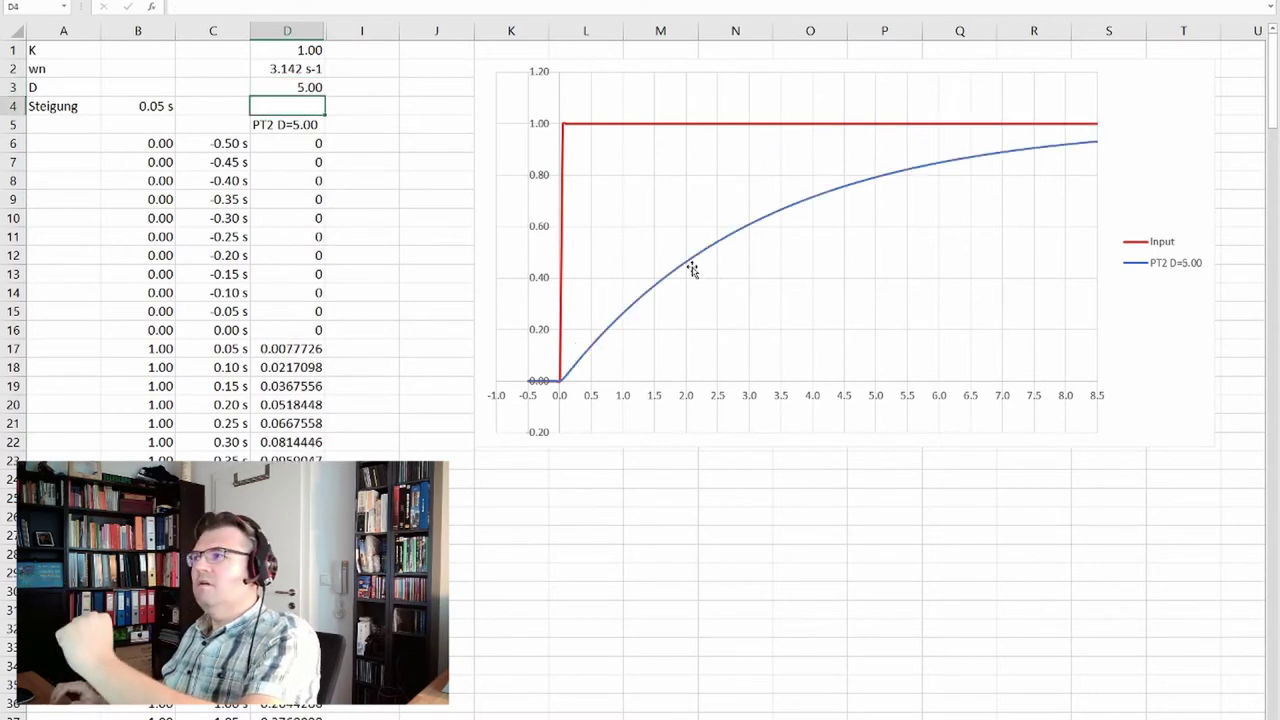
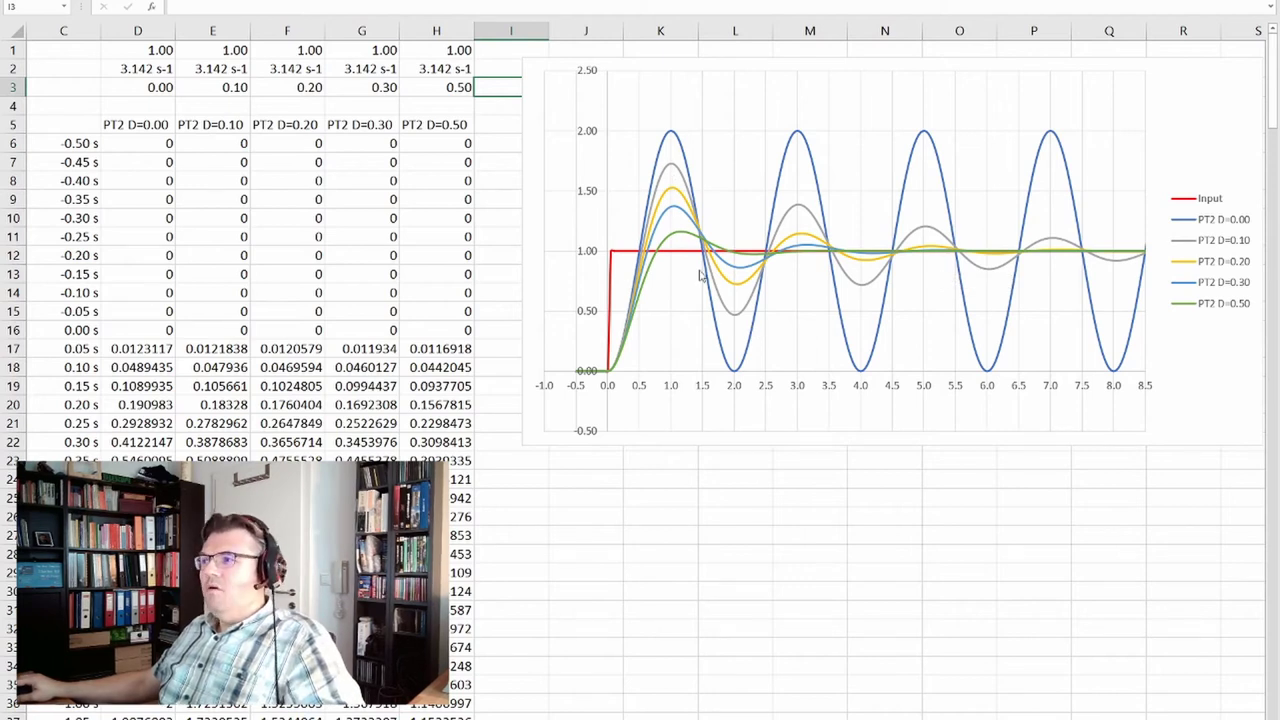
Set the damping values of the first three PT2 curves in cells D3, E3 and F3 to 0.7, 0.8 and 0.9.
{"action": "mouse_move", "coordinate": [758, 335]}
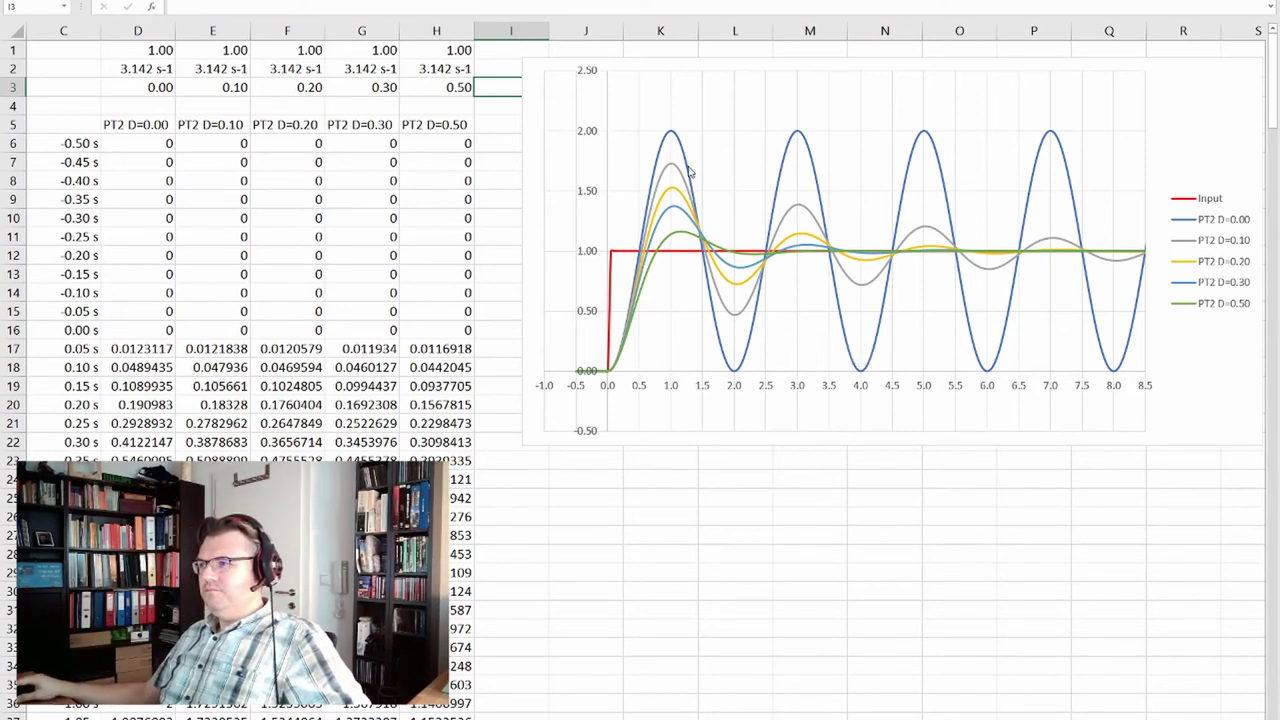
{"action": "left_click", "coordinate": [146, 90]}
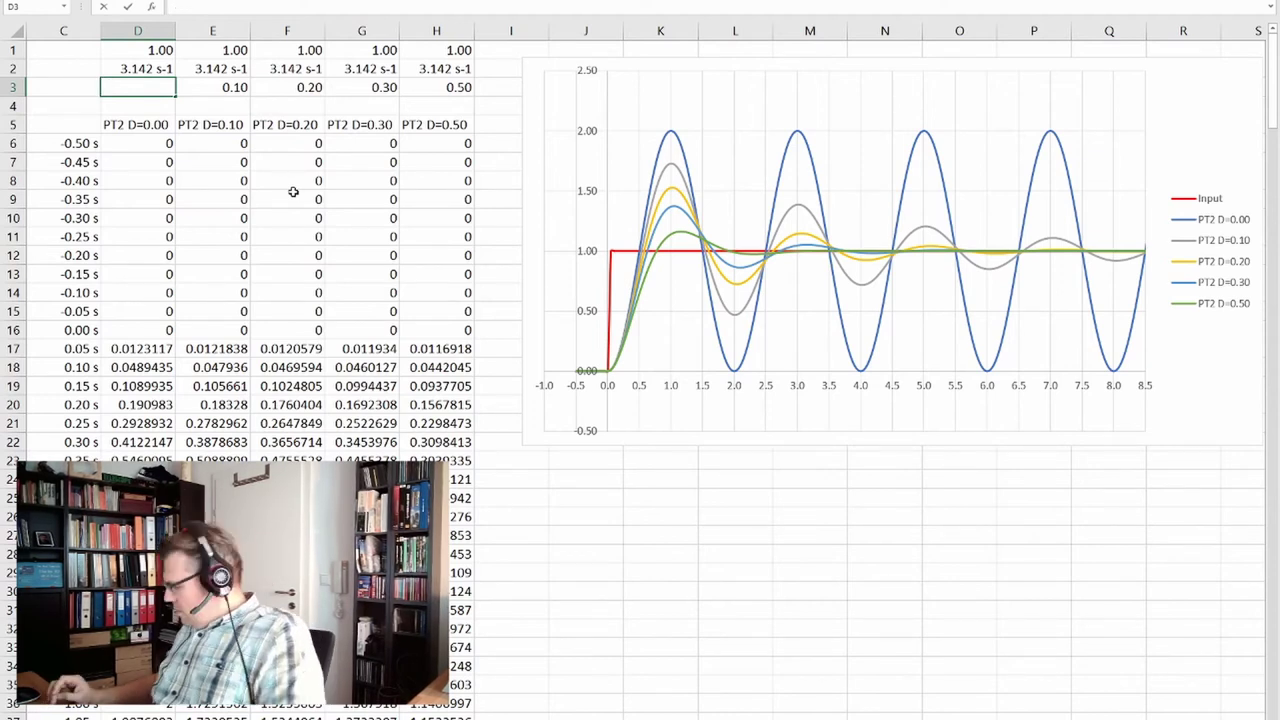
{"action": "type", "text": ".7"}
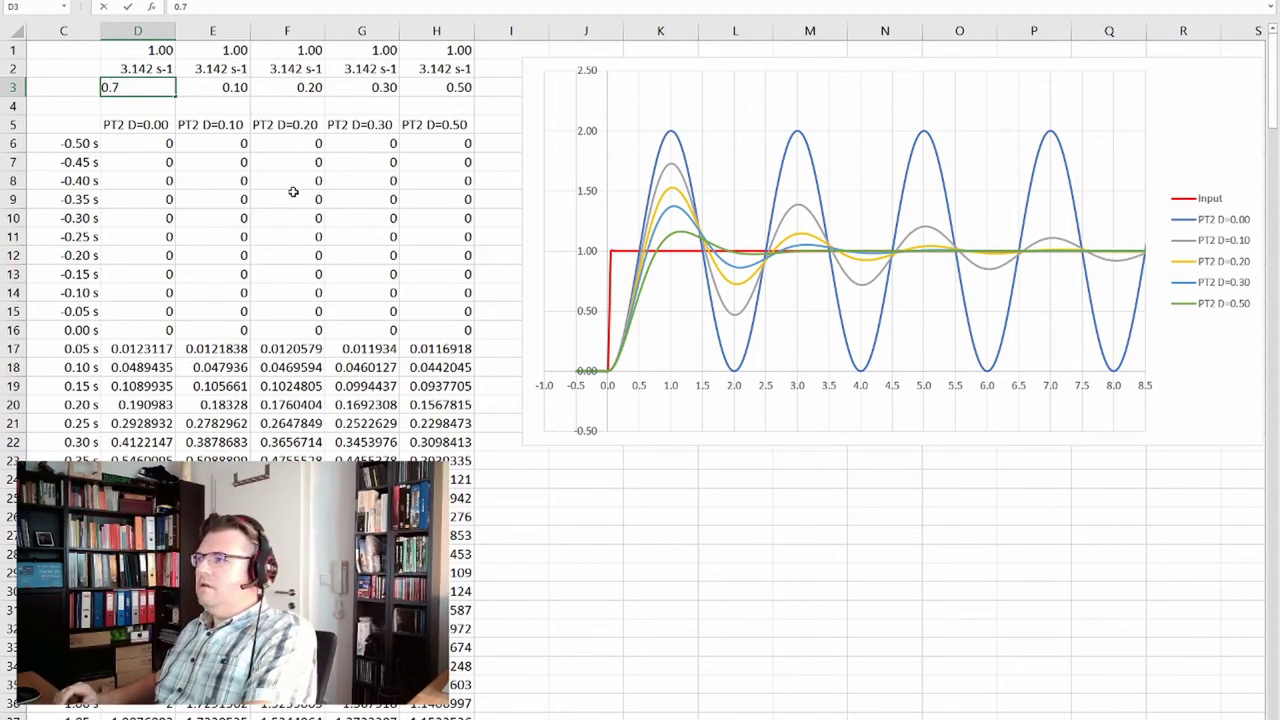
{"action": "key", "text": "Tab"}
{"action": "type", "text": "0."}
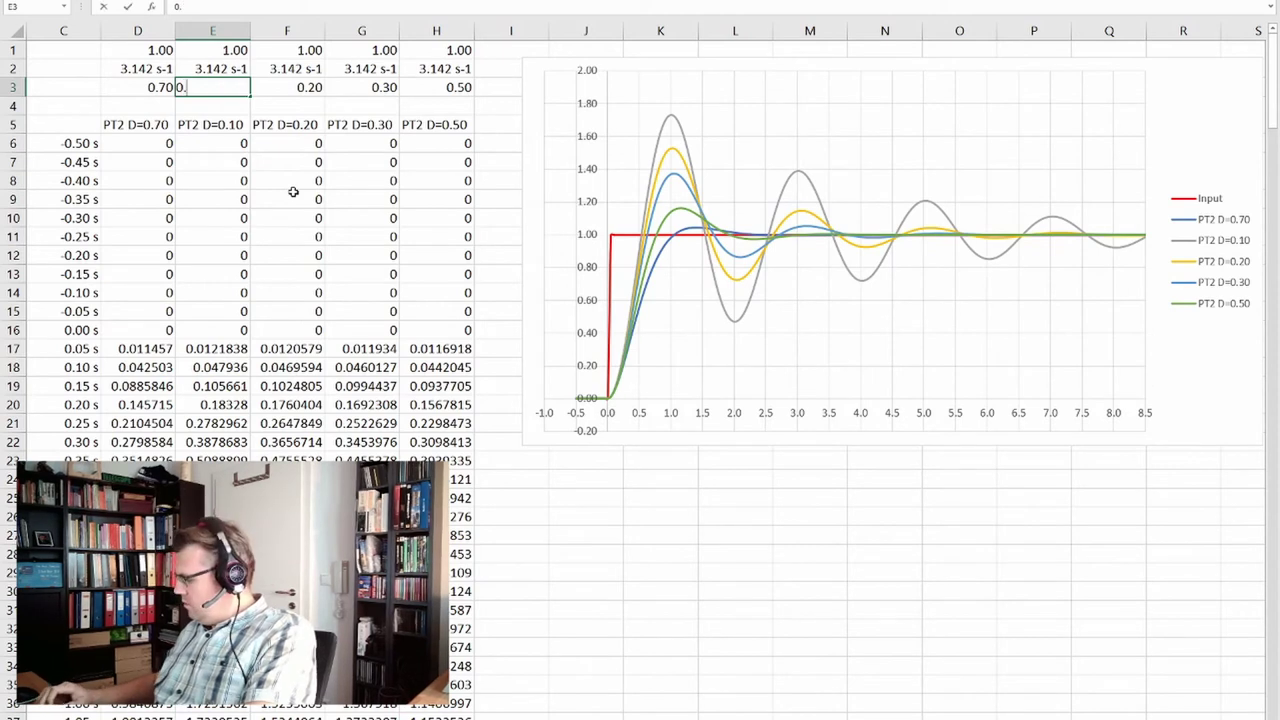
{"action": "type", "text": "8"}
{"action": "key", "text": "Tab"}
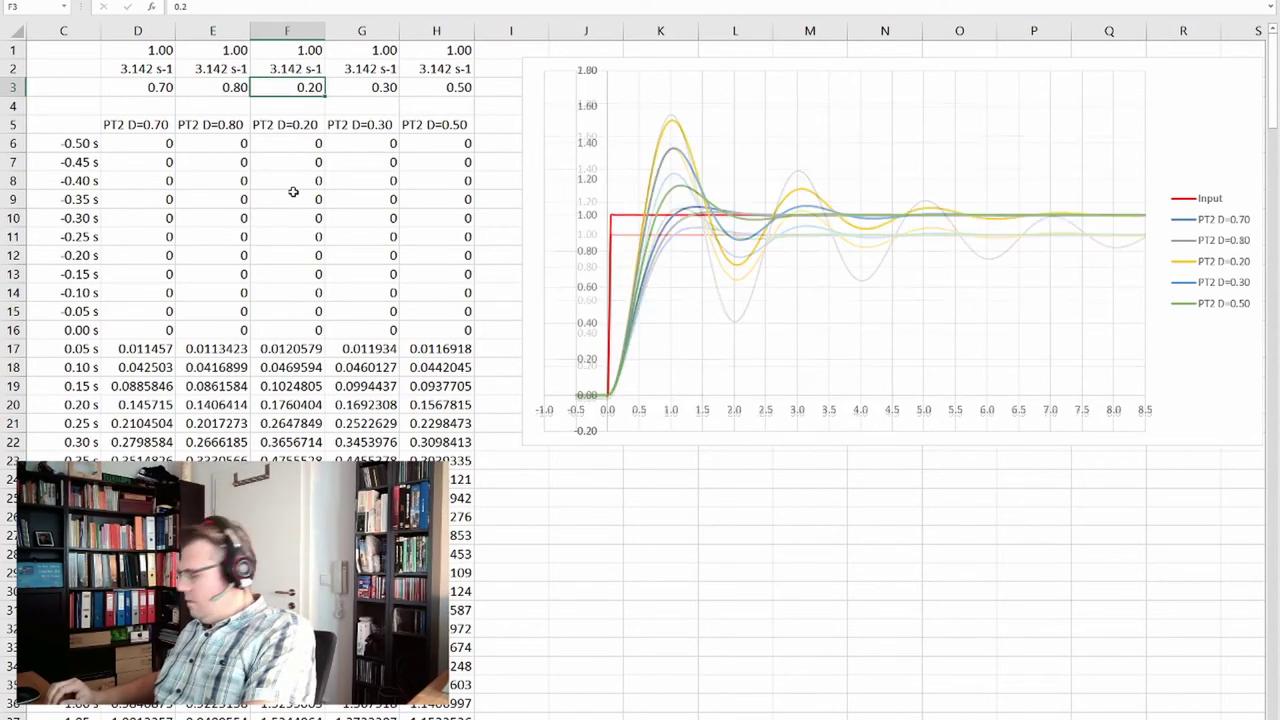
{"action": "type", "text": "0.9"}
{"action": "key", "text": "Tab"}
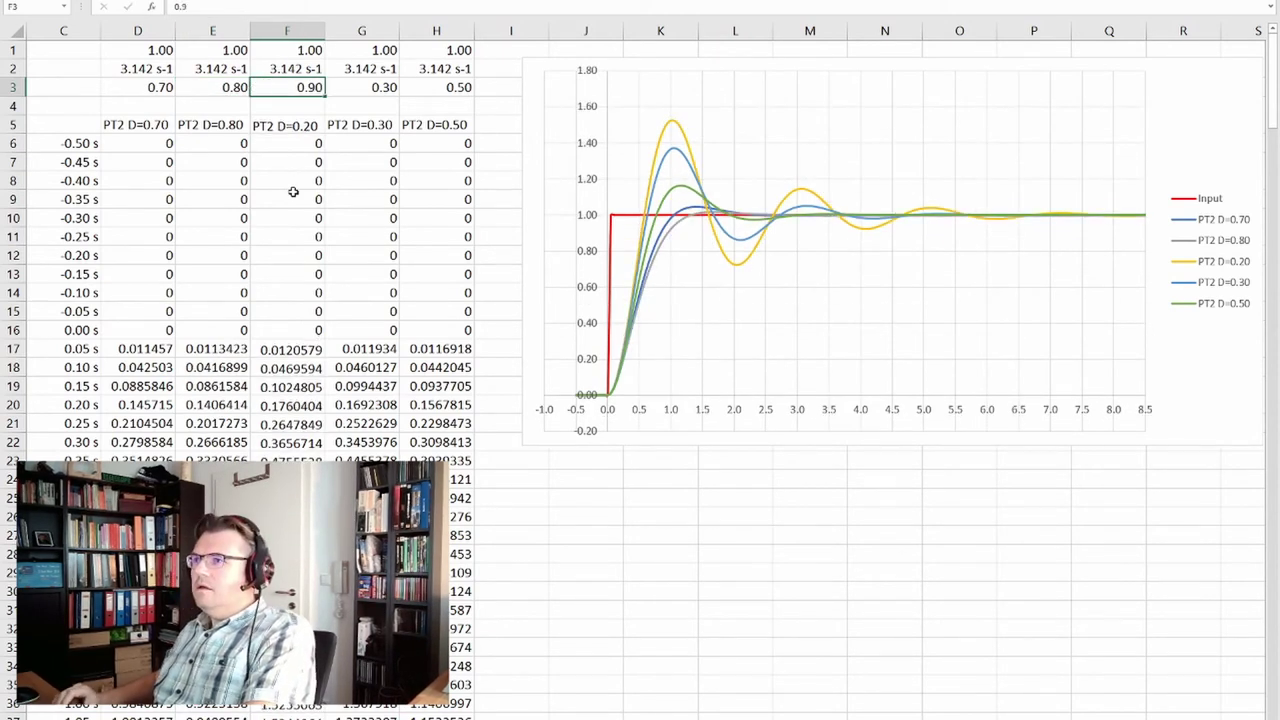
Set the damping values of the last two PT2 curves to 0.9999 in cell G3 and 1.1 in cell H3.
{"action": "type", "text": ".9999"}
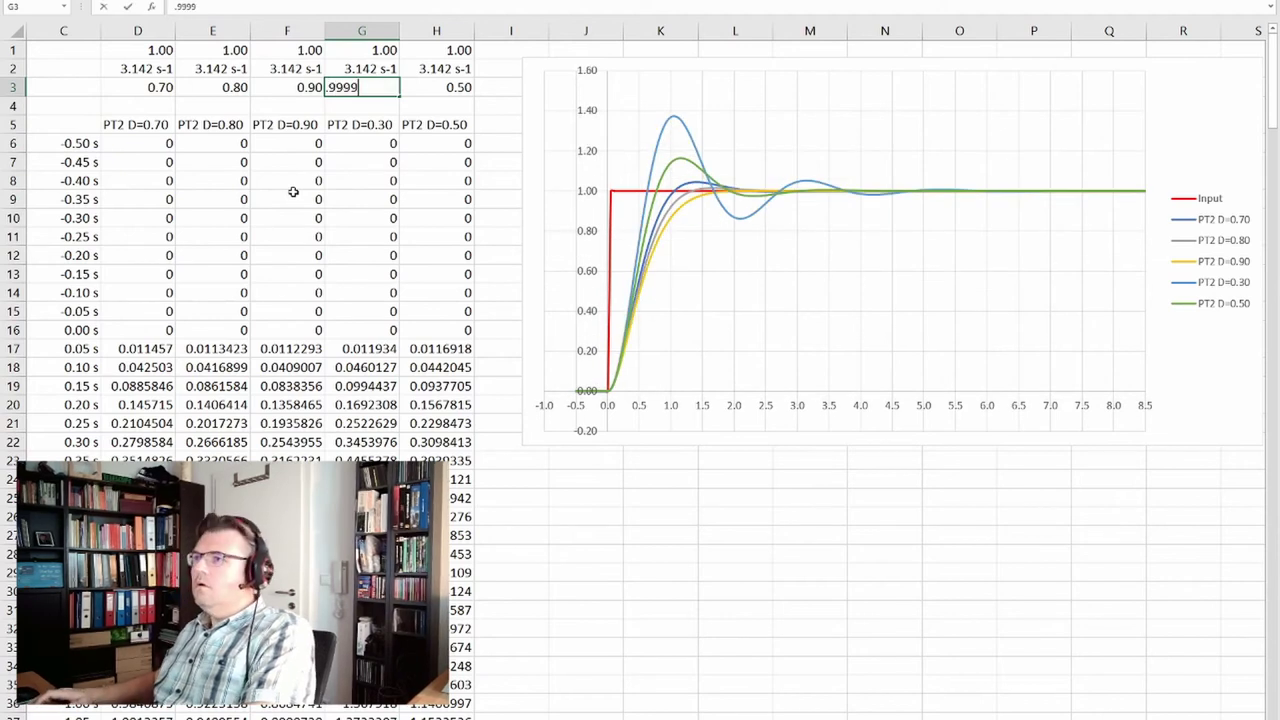
{"action": "key", "text": "Return"}
{"action": "key", "text": "Right"}
{"action": "key", "text": "Up"}
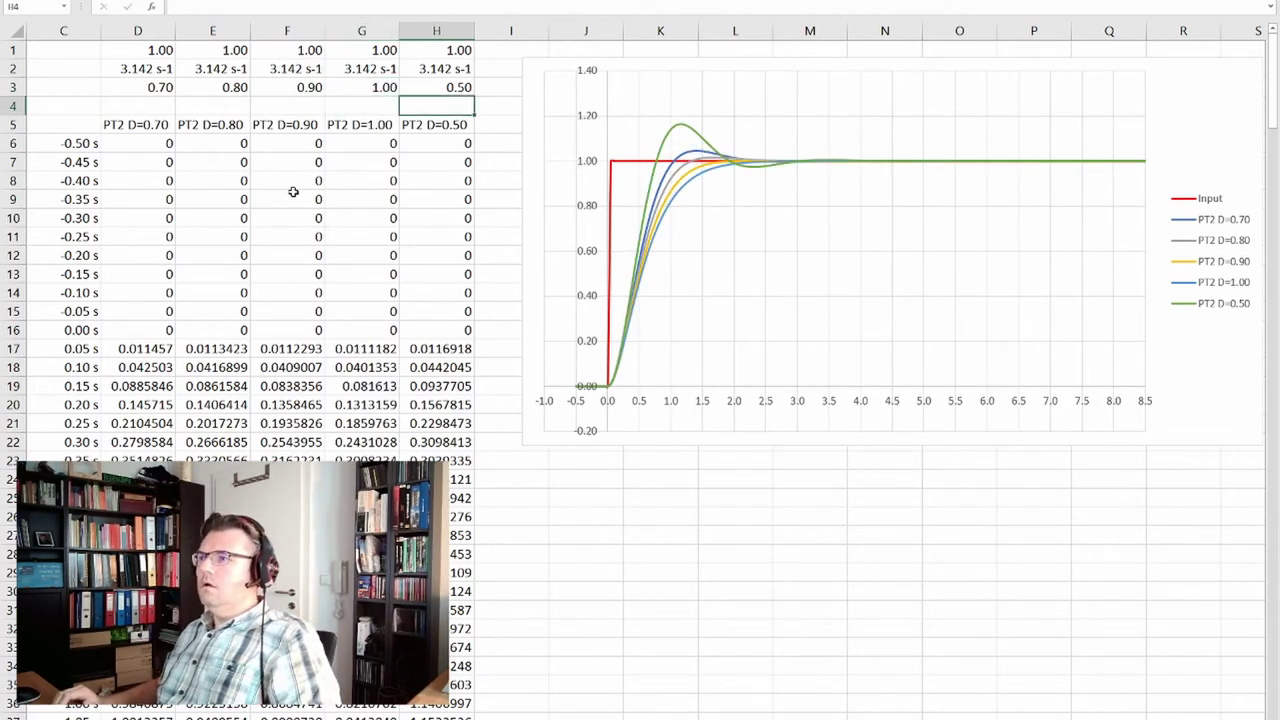
{"action": "type", "text": "1.1"}
{"action": "key", "text": "Return"}
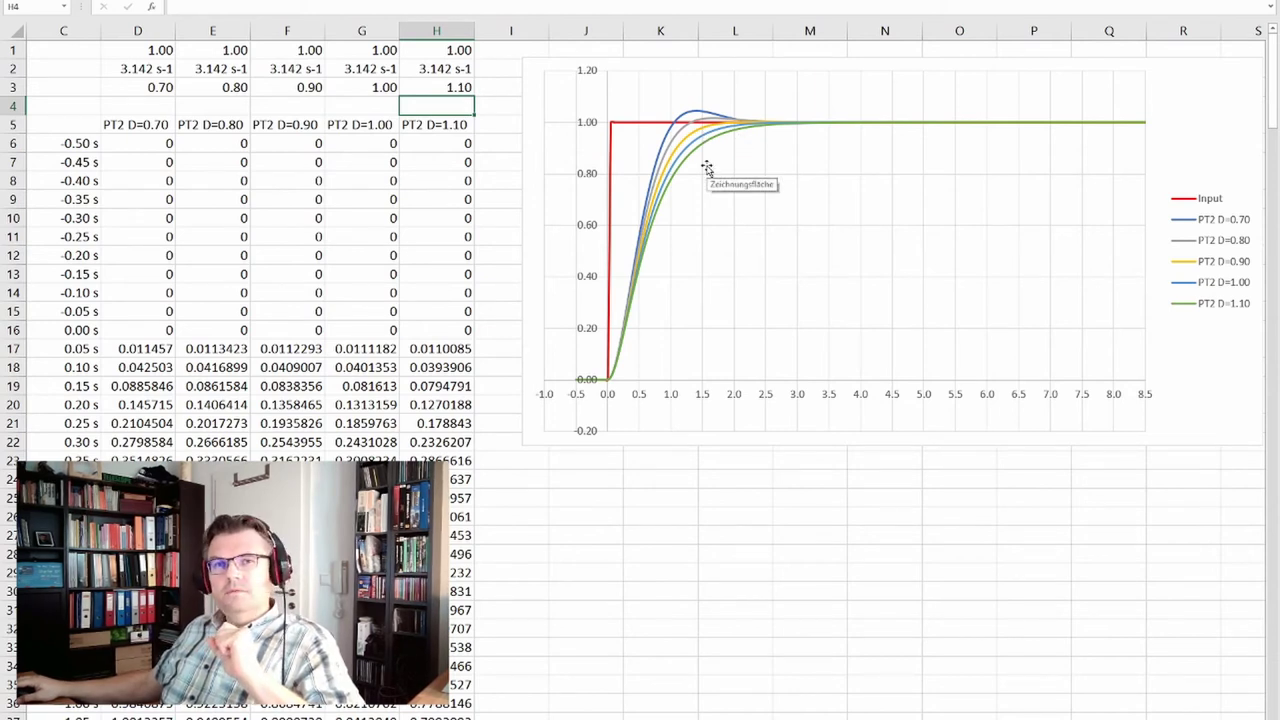
Change the damping of the first two PT2 curves to 0.999 in cell D3 and 1.2 in cell E3.
{"action": "left_click", "coordinate": [143, 90]}
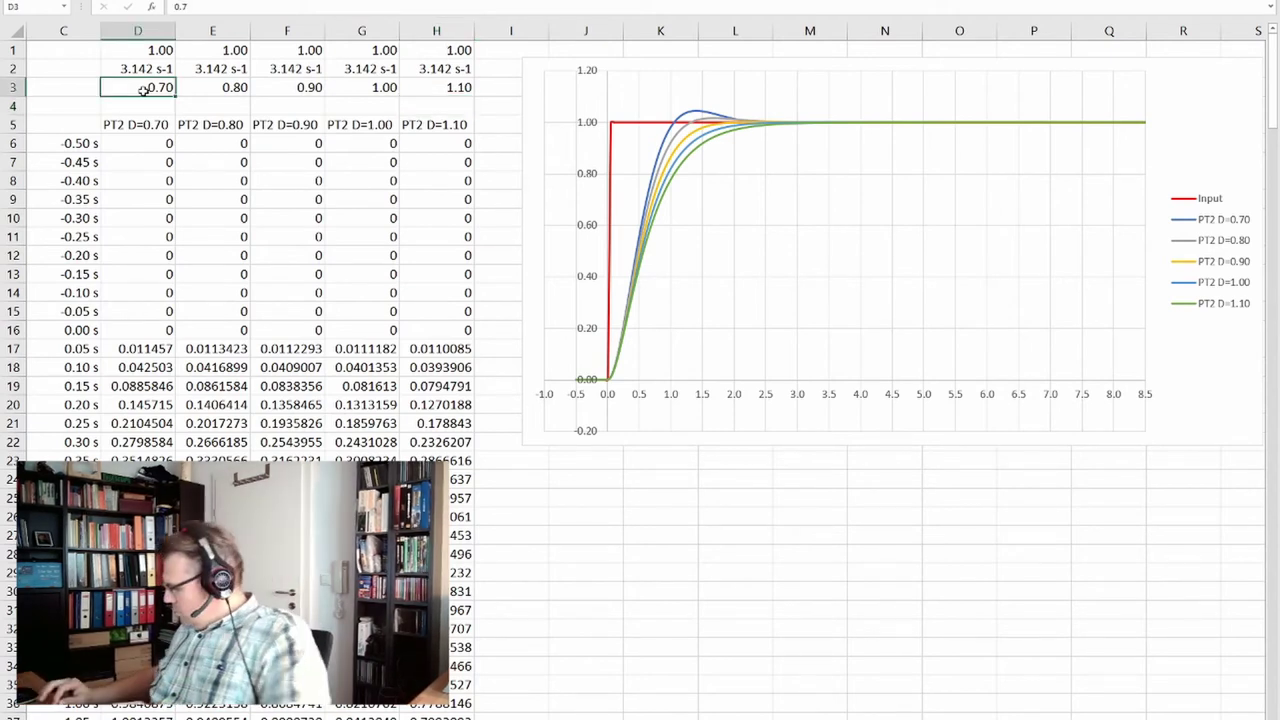
{"action": "type", "text": "0.999"}
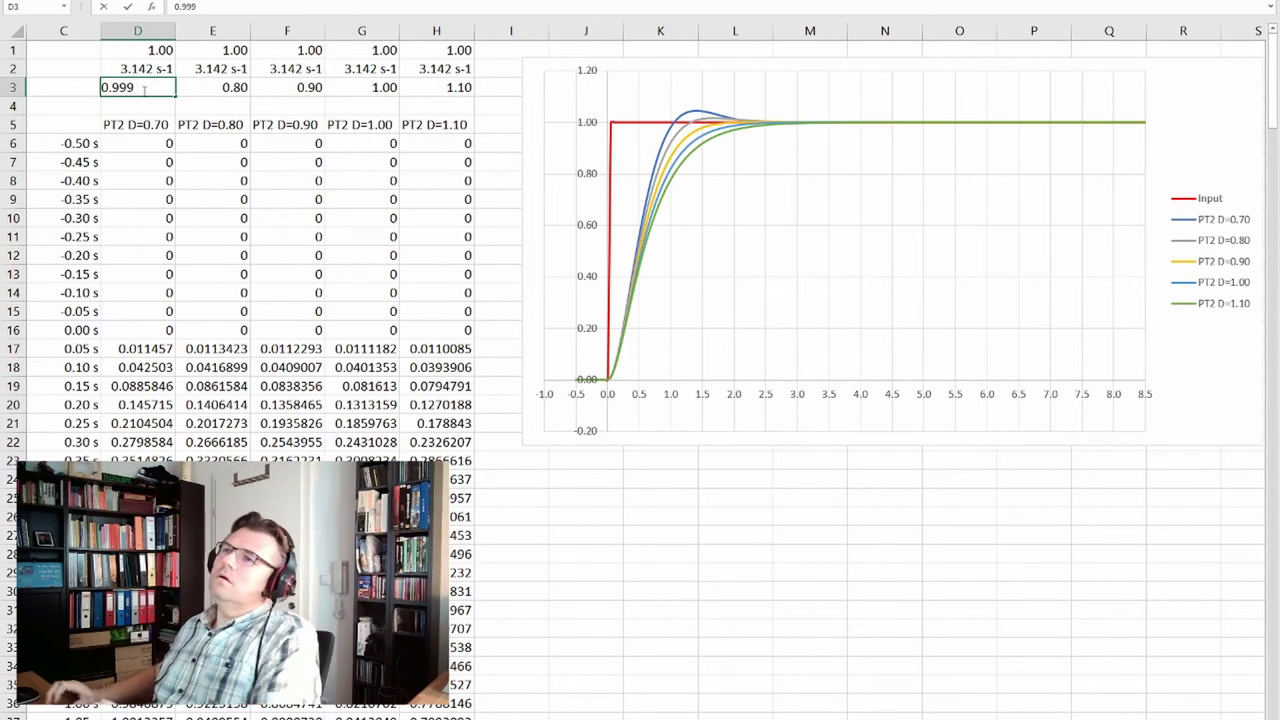
{"action": "key", "text": "ctrl+Return"}
{"action": "key", "text": "Tab"}
{"action": "type", "text": "1."}
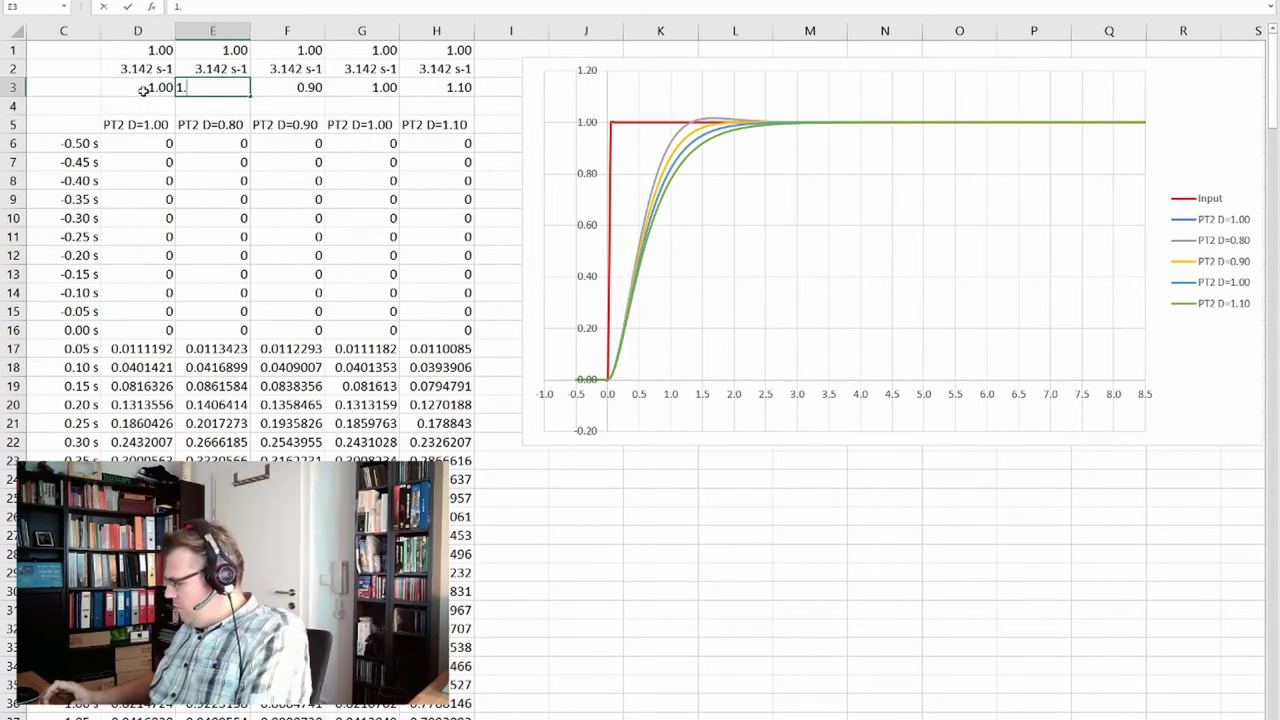
{"action": "type", "text": "2"}
{"action": "key", "text": "Tab"}
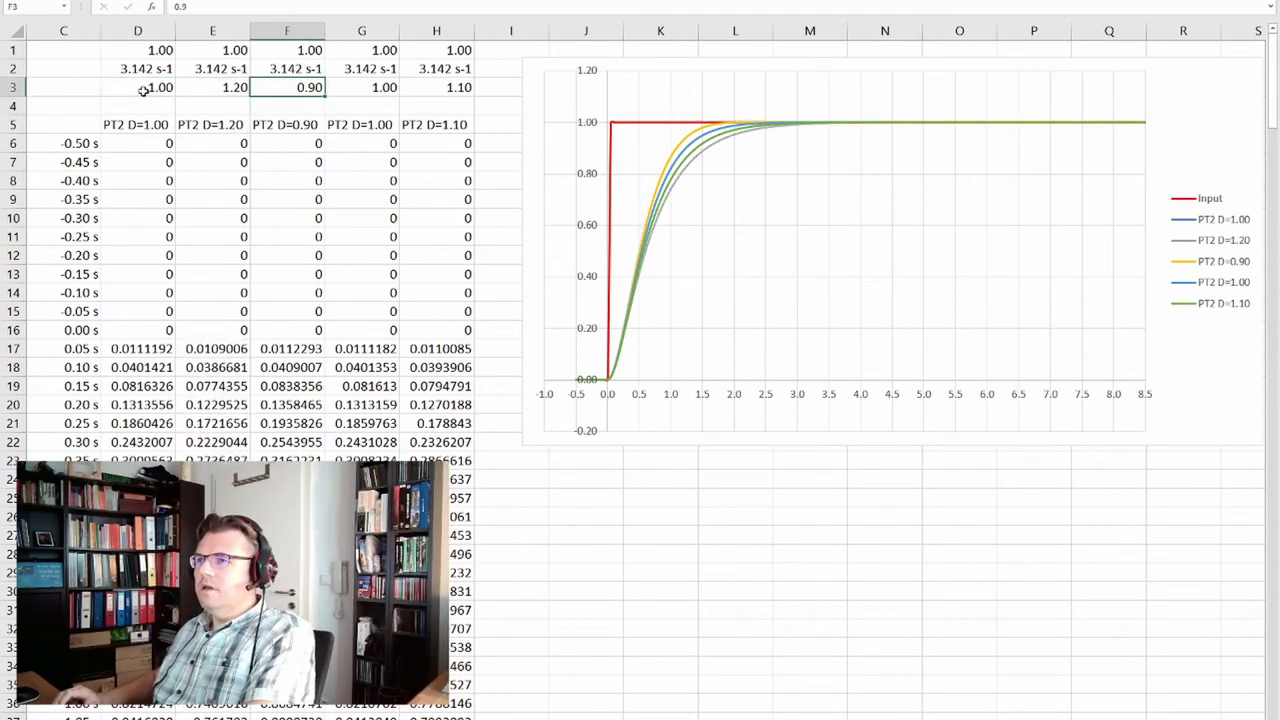
Set the damping values of the remaining three PT2 curves in cells F3, G3 and H3 to 2, 3 and 5.
{"action": "type", "text": "2"}
{"action": "key", "text": "Tab"}
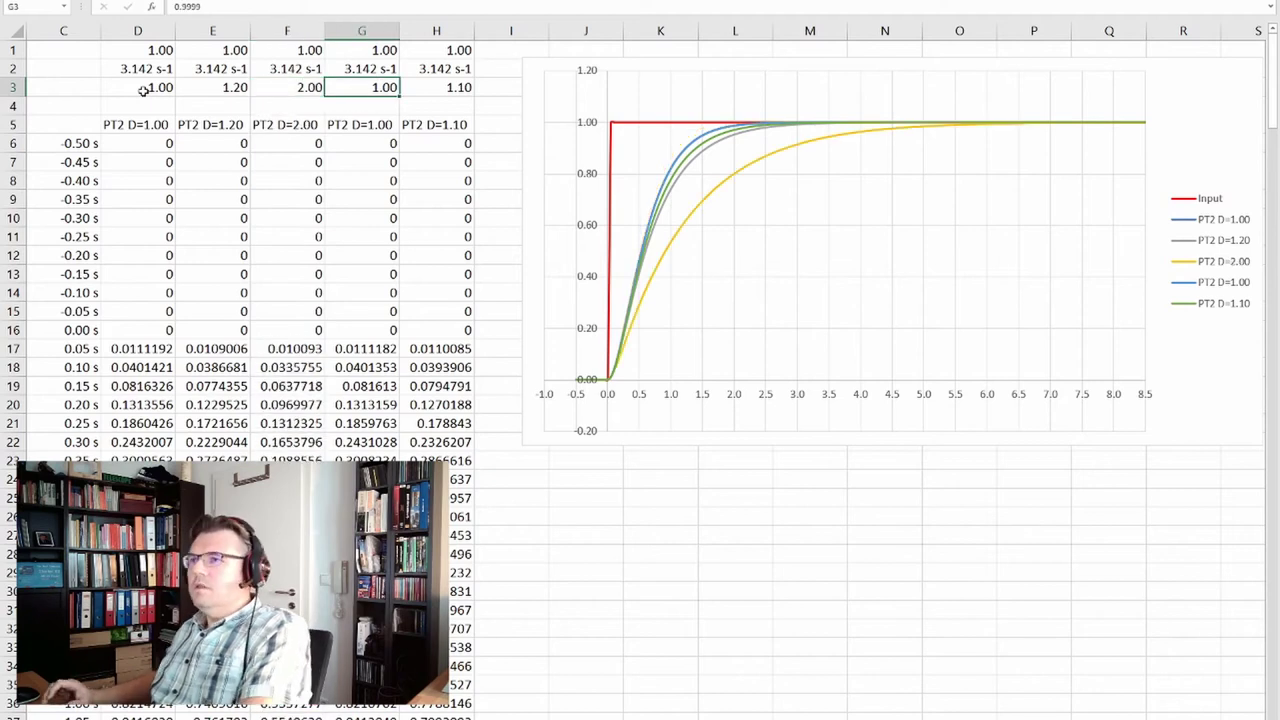
{"action": "type", "text": "3"}
{"action": "key", "text": "Tab"}
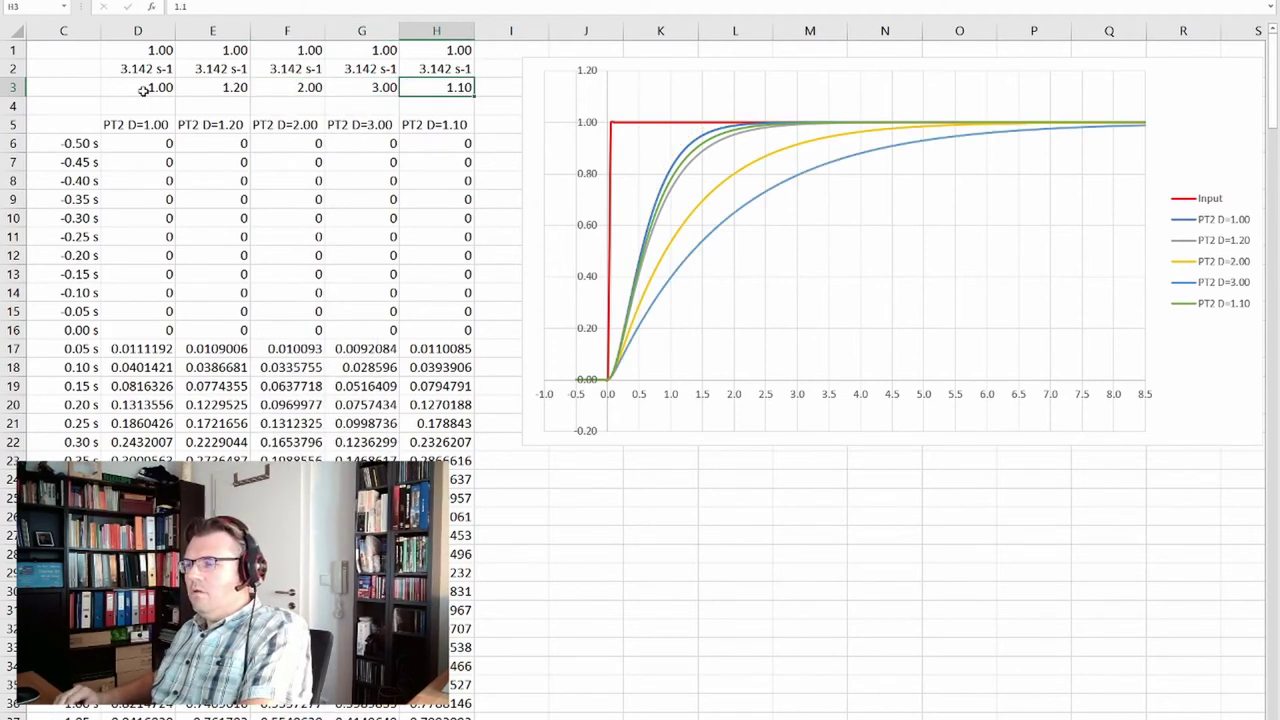
{"action": "type", "text": "5"}
{"action": "key", "text": "Return"}
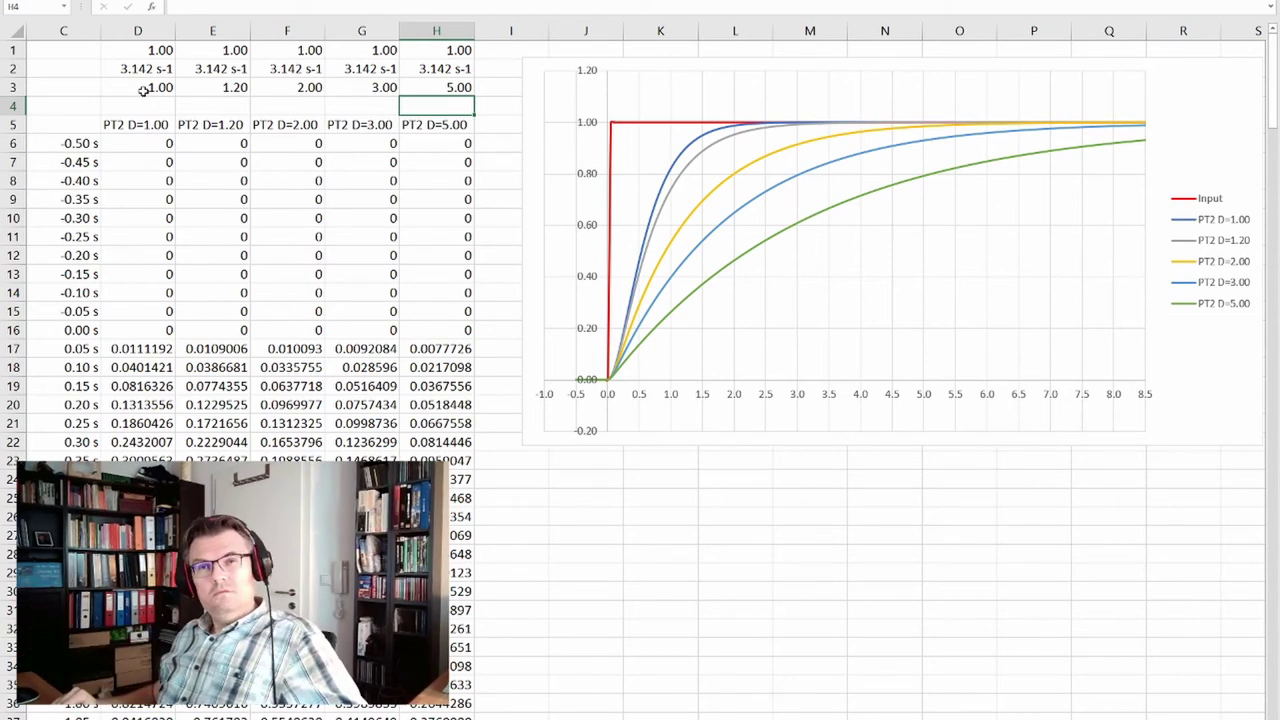
Set the damping of the third PT2 curve in cell F3 to 0.999.
{"action": "key", "text": "Up"}
{"action": "key", "text": "Left"}
{"action": "key", "text": "Left"}
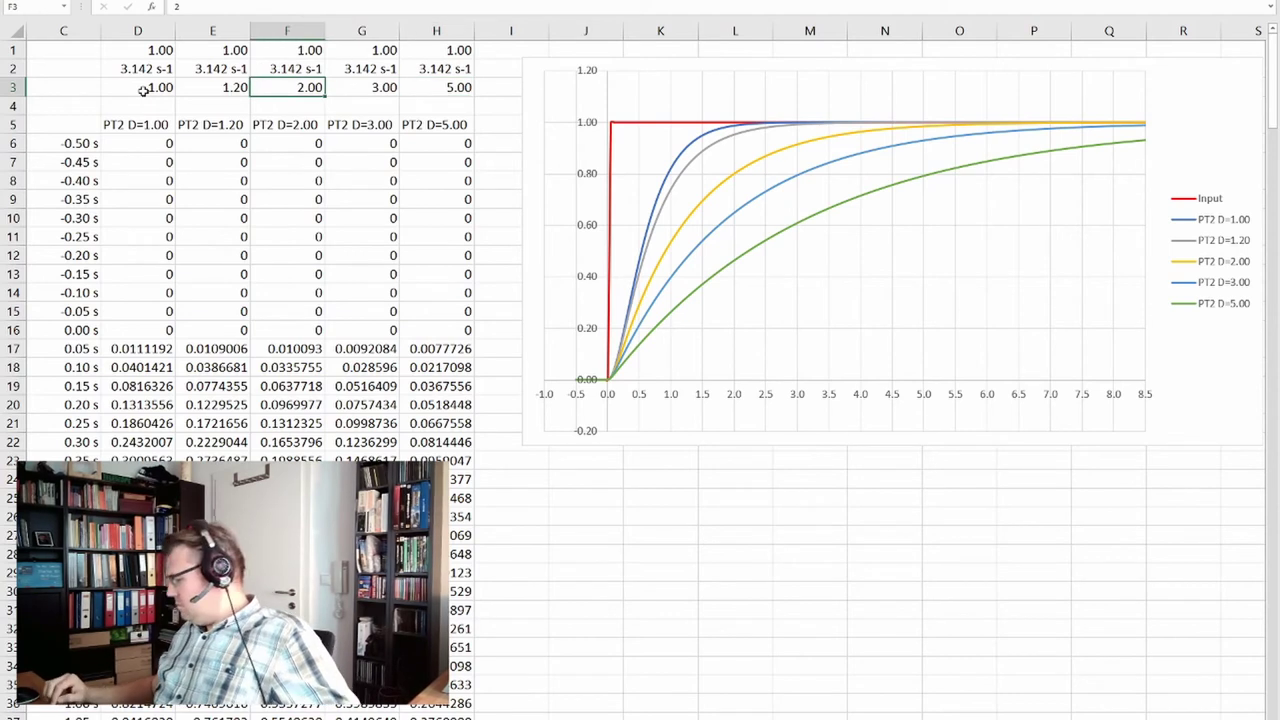
{"action": "type", "text": "0.999"}
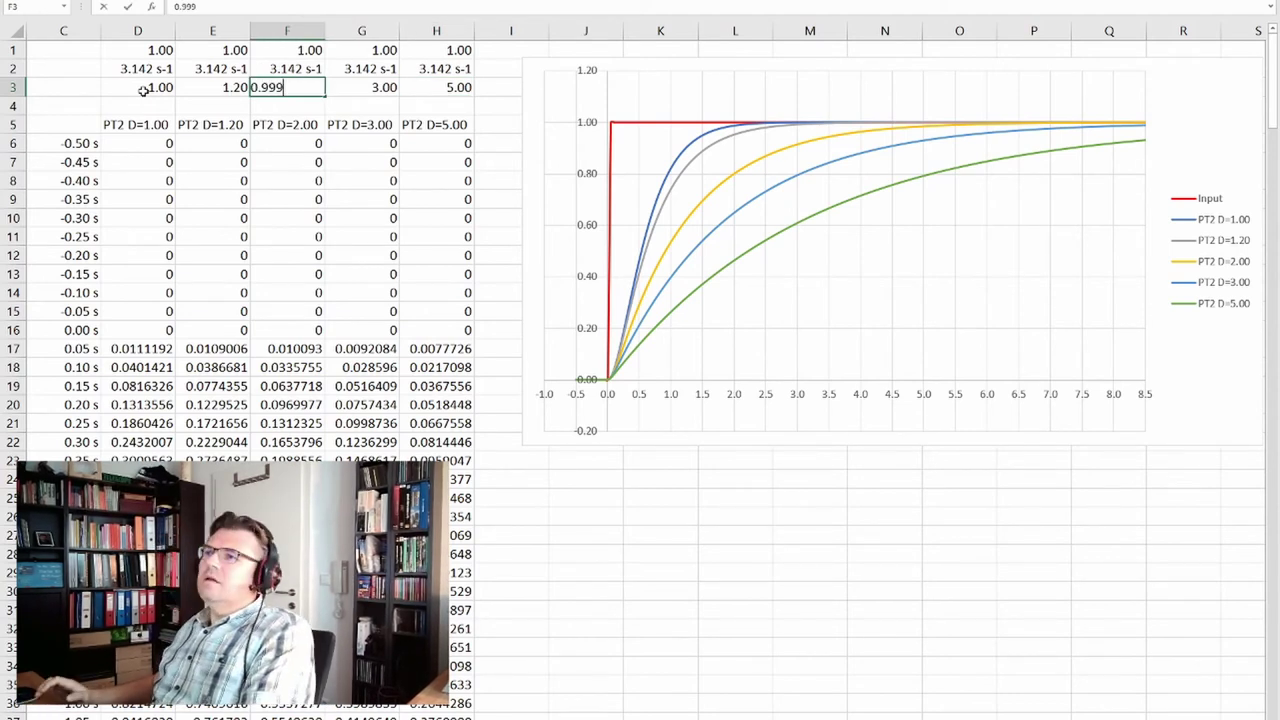
{"action": "key", "text": "Return"}
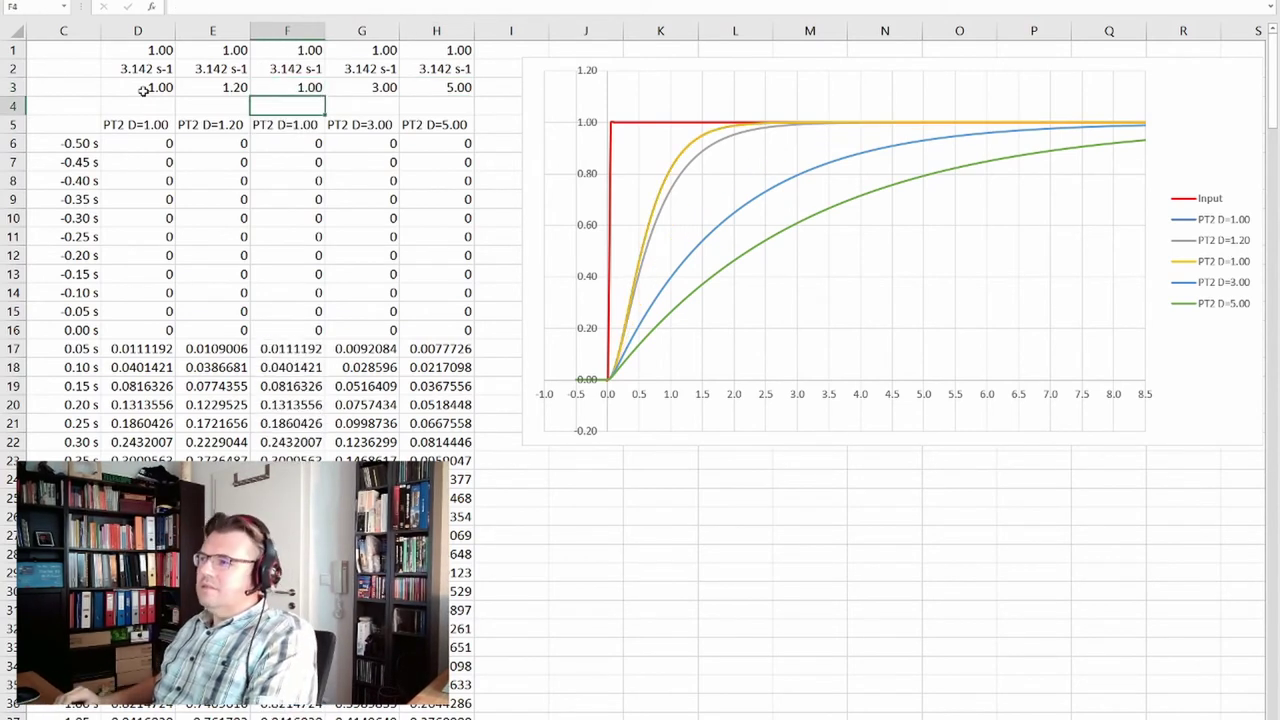
Set the damping of the second PT2 curve in cell E3 to 0.7 and the first in cell D3 to 0.2.
{"action": "key", "text": "Left"}
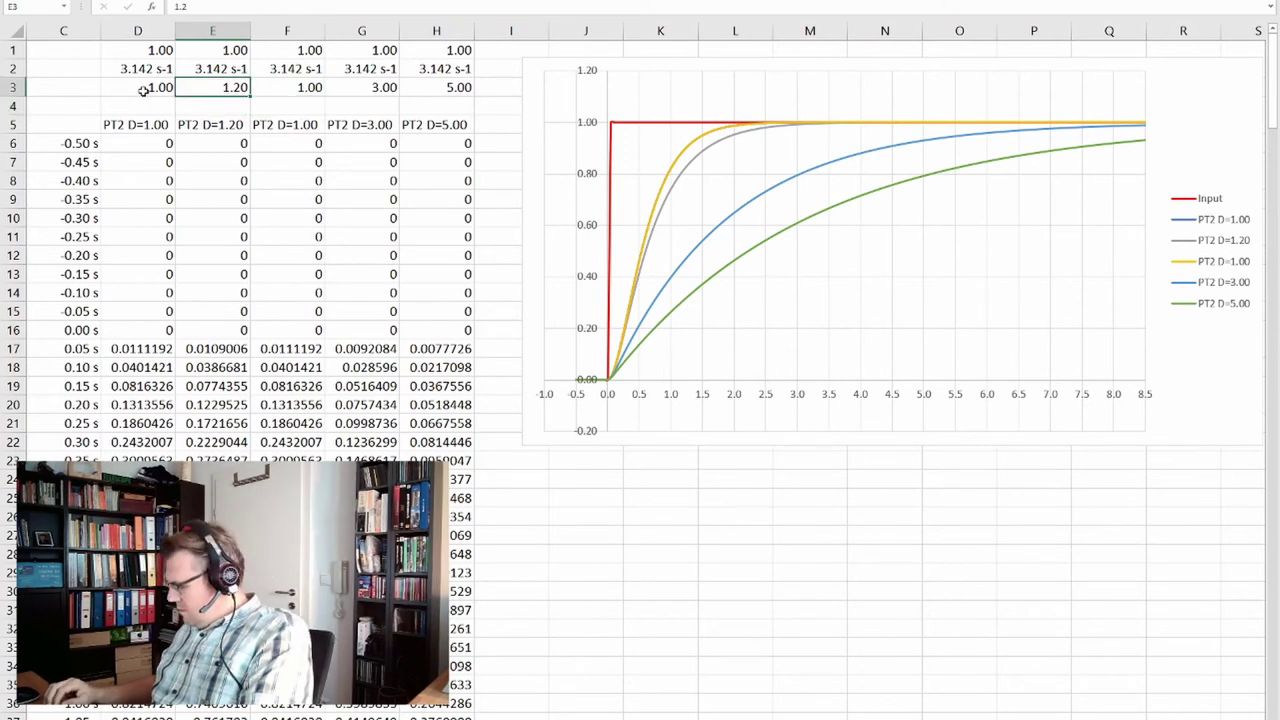
{"action": "type", "text": ".7"}
{"action": "key", "text": "Left"}
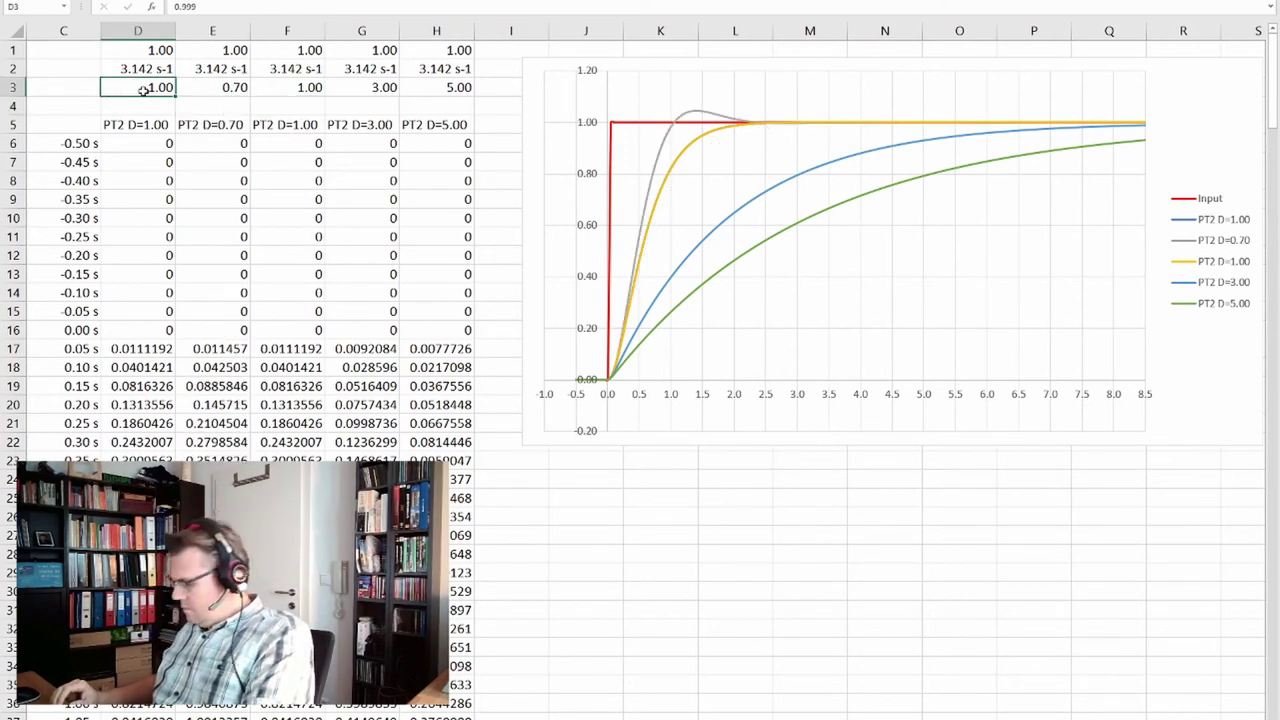
{"action": "type", "text": ".2"}
{"action": "key", "text": "Return"}
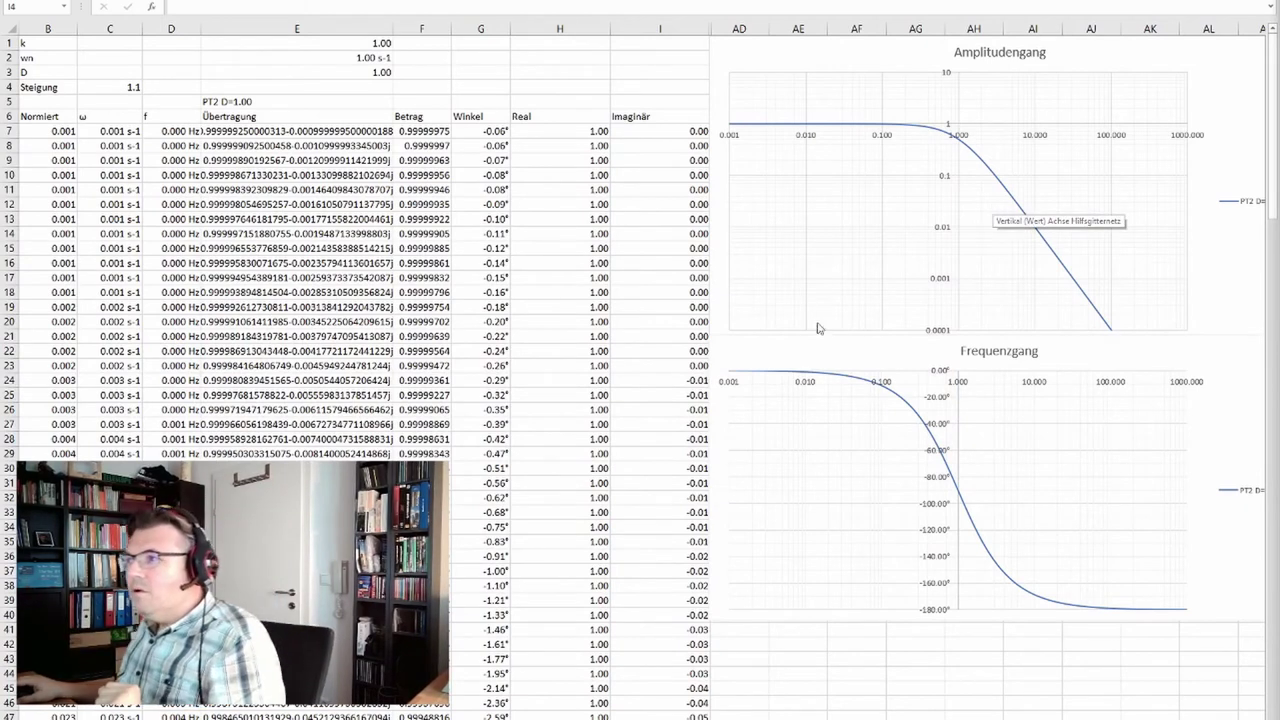
Set the gain k of the frequency response in cell E1 to 2.
{"action": "left_click", "coordinate": [374, 44]}
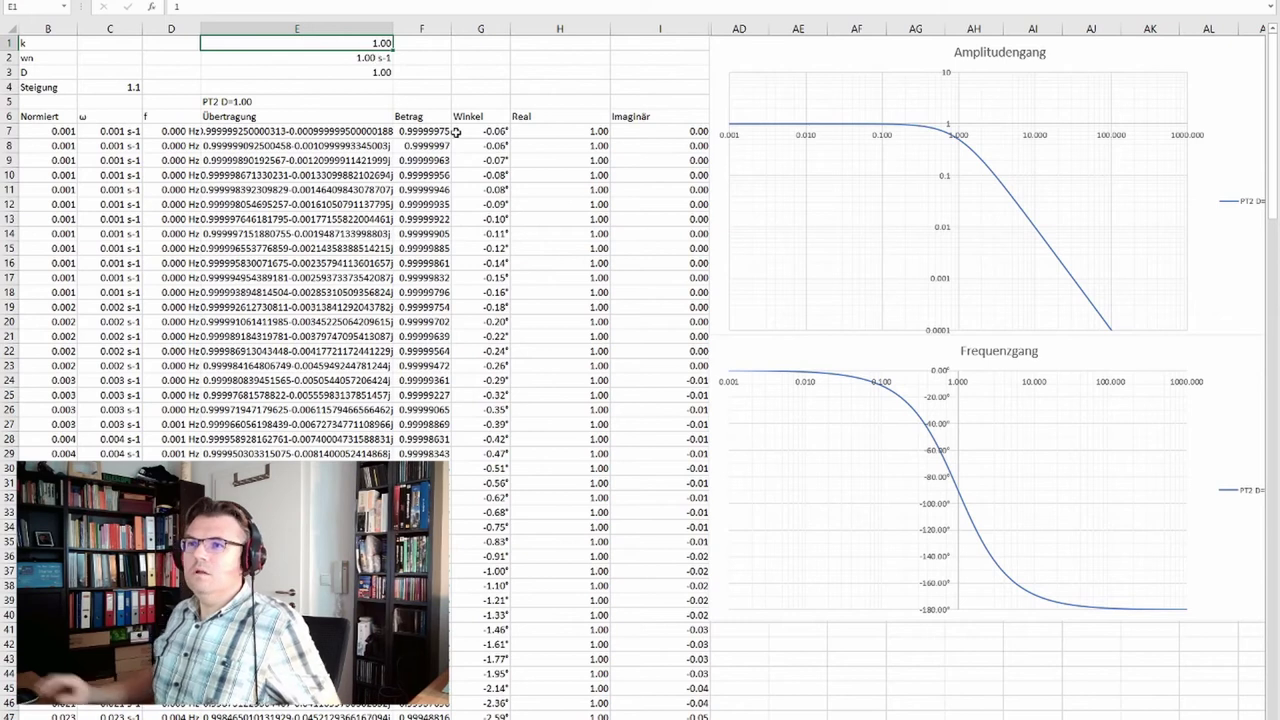
{"action": "key", "text": "Down"}
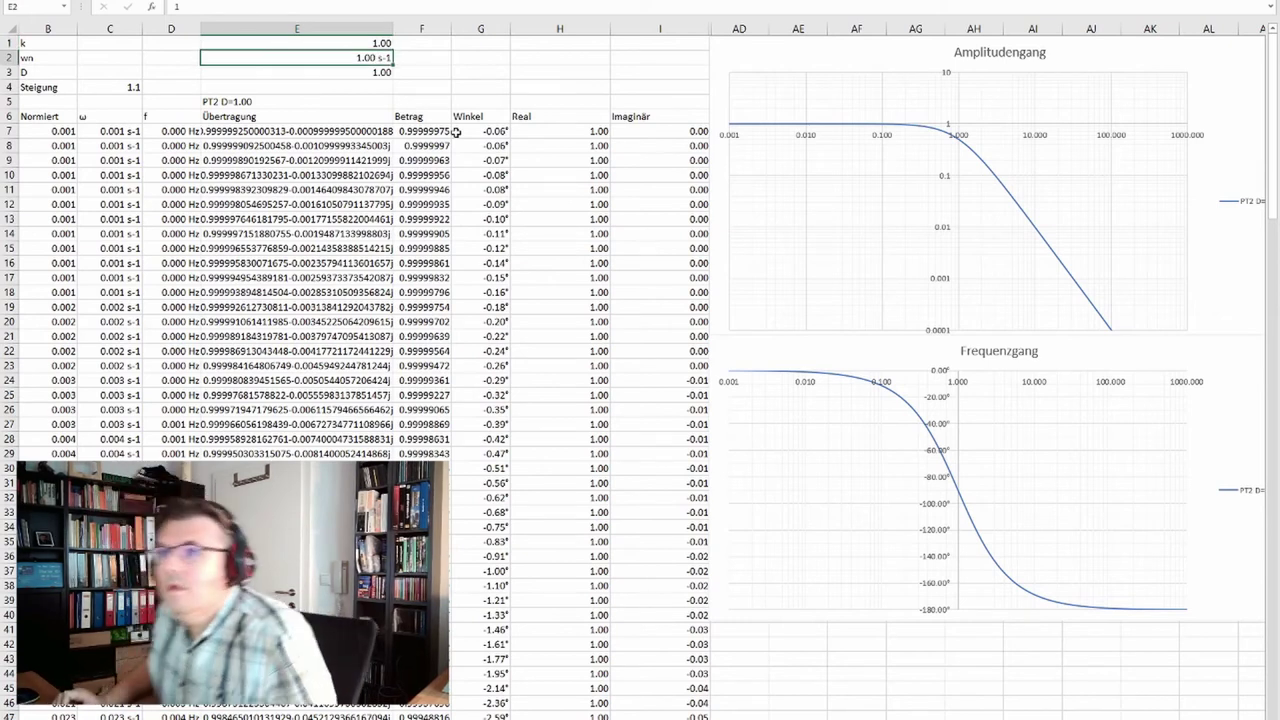
{"action": "key", "text": "Down"}
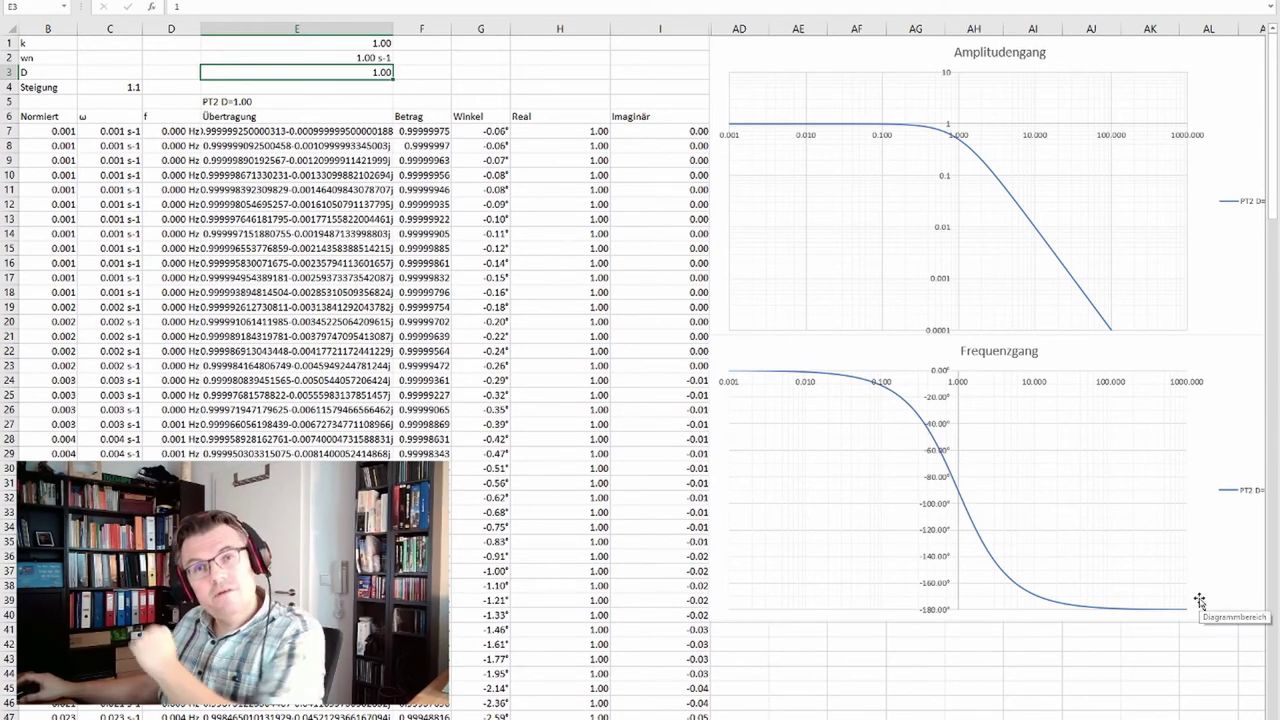
{"action": "left_click", "coordinate": [338, 43]}
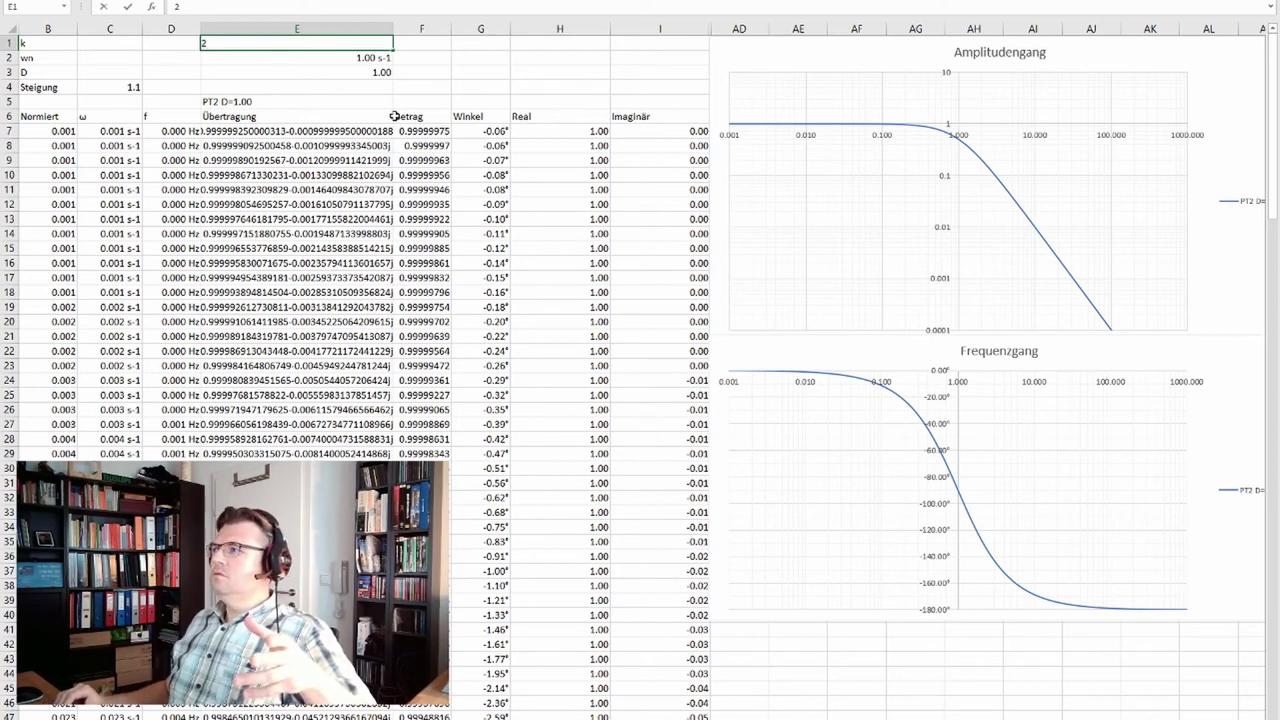
{"action": "key", "text": "Tab"}
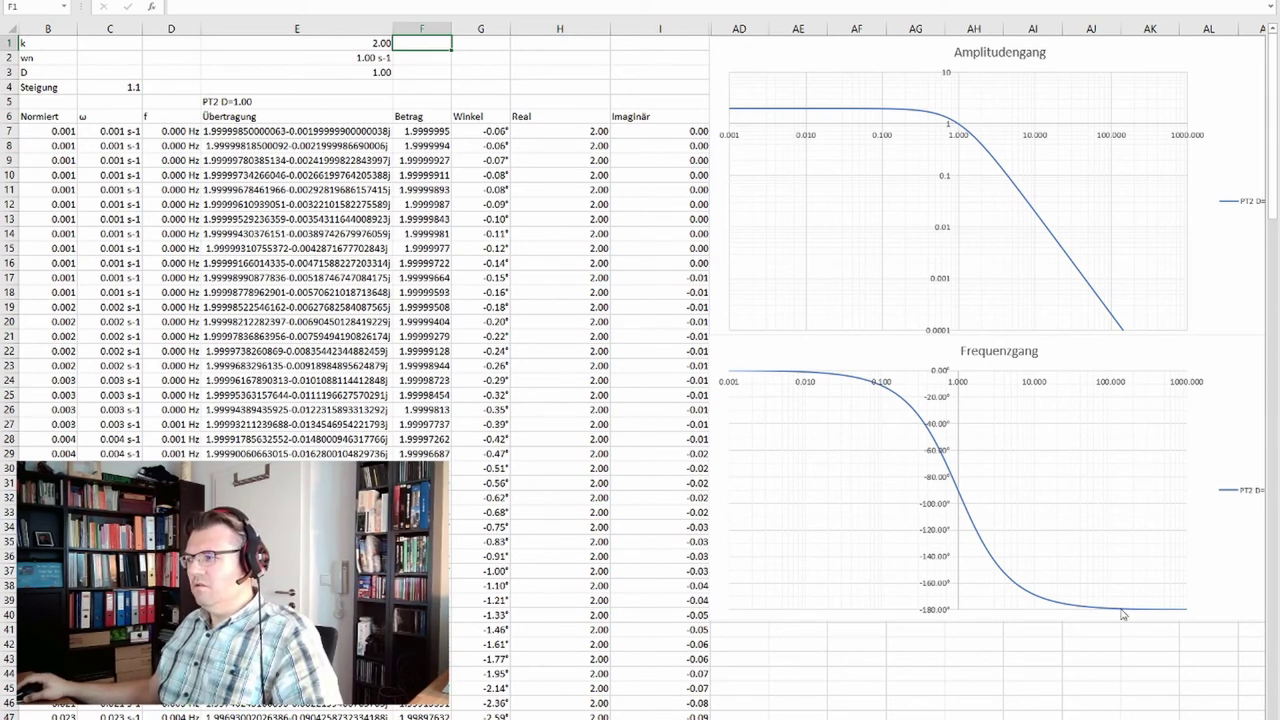
Raise the gain k in cell E1 to 5, then set it back to 1.
{"action": "left_click", "coordinate": [359, 44]}
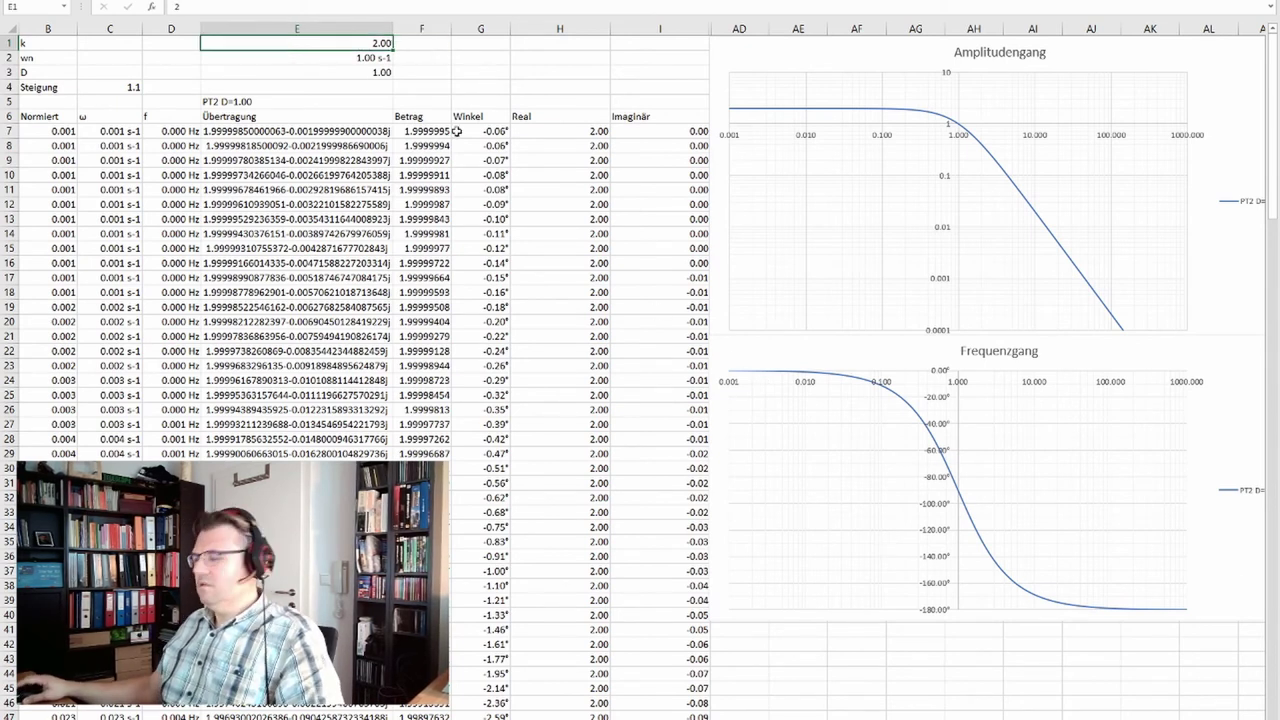
{"action": "type", "text": "5"}
{"action": "key", "text": "Return"}
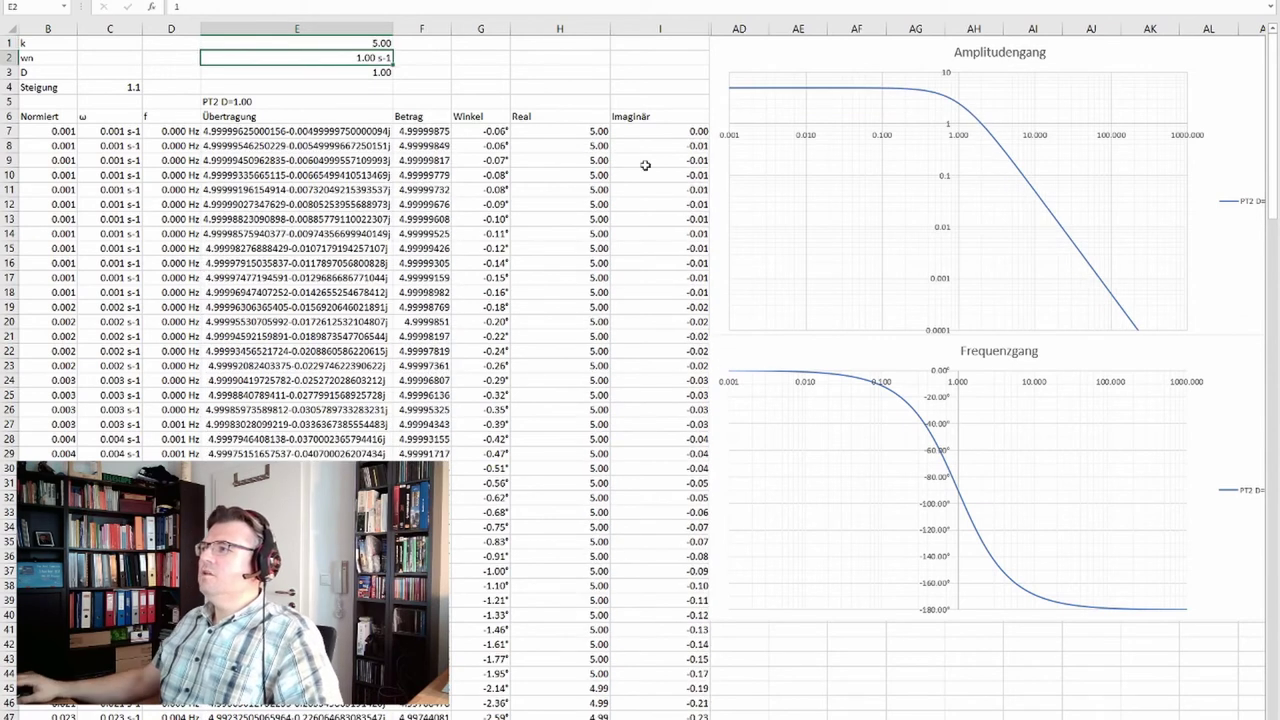
{"action": "key", "text": "Up"}
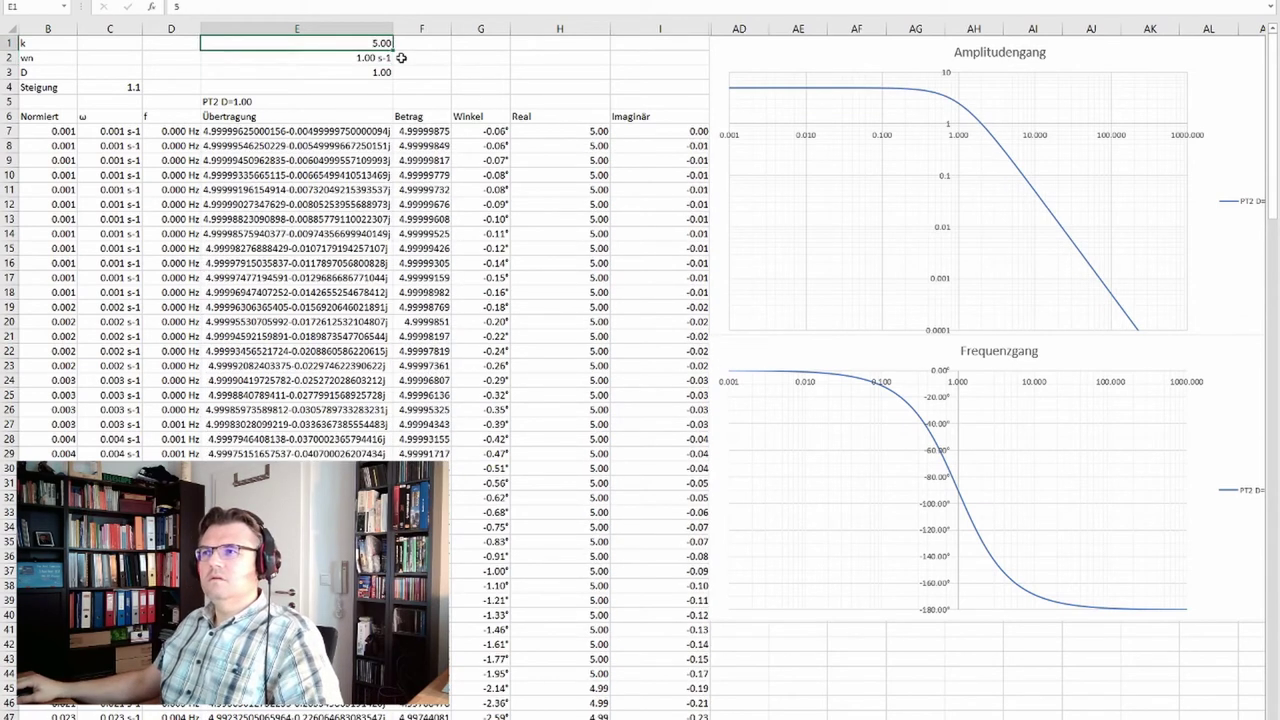
{"action": "type", "text": "1"}
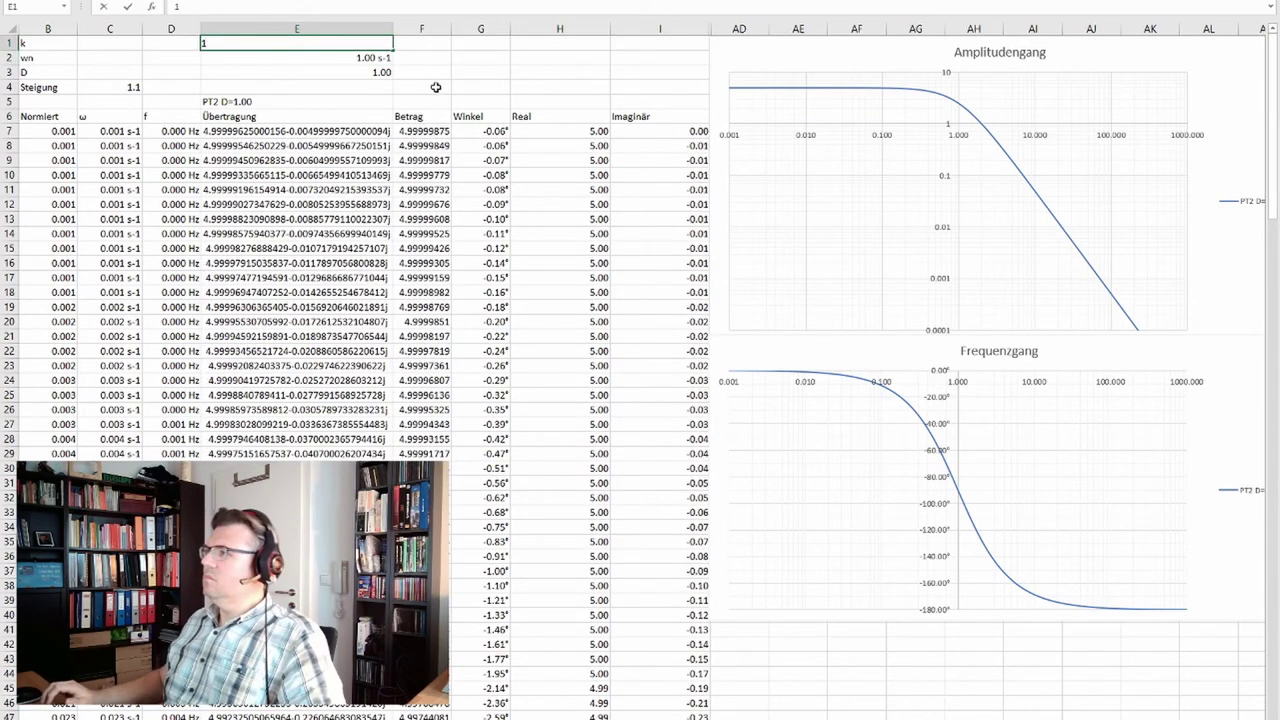
{"action": "key", "text": "Return"}
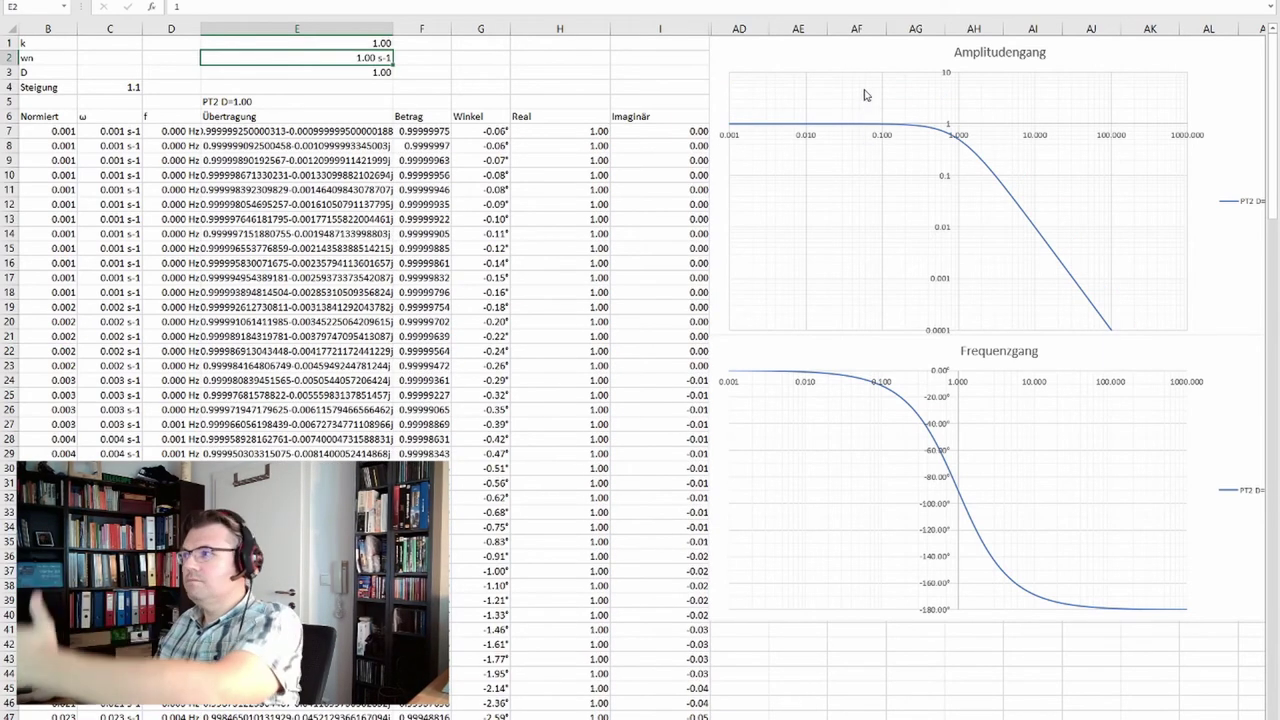
Set the damping D in cell E3 to 0 and check the resonance peak in the amplitude chart.
{"action": "left_click", "coordinate": [340, 85]}
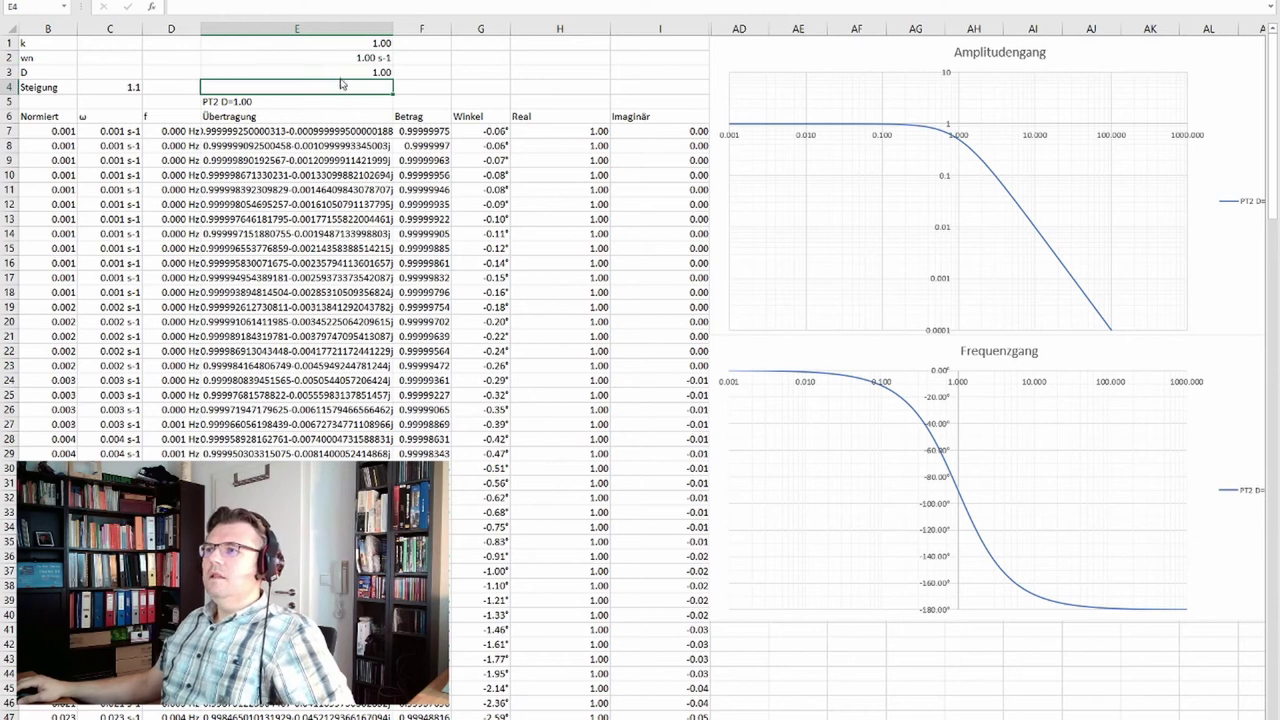
{"action": "left_click", "coordinate": [341, 73]}
{"action": "type", "text": "0"}
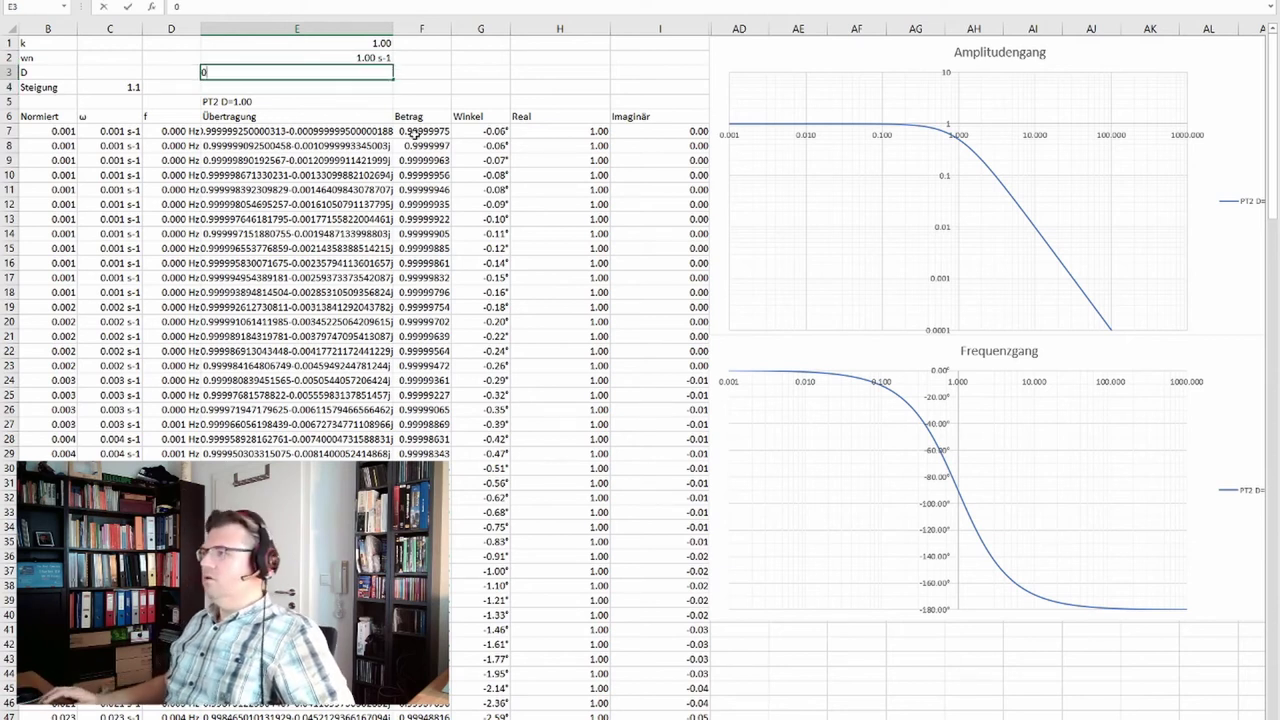
{"action": "key", "text": "Return"}
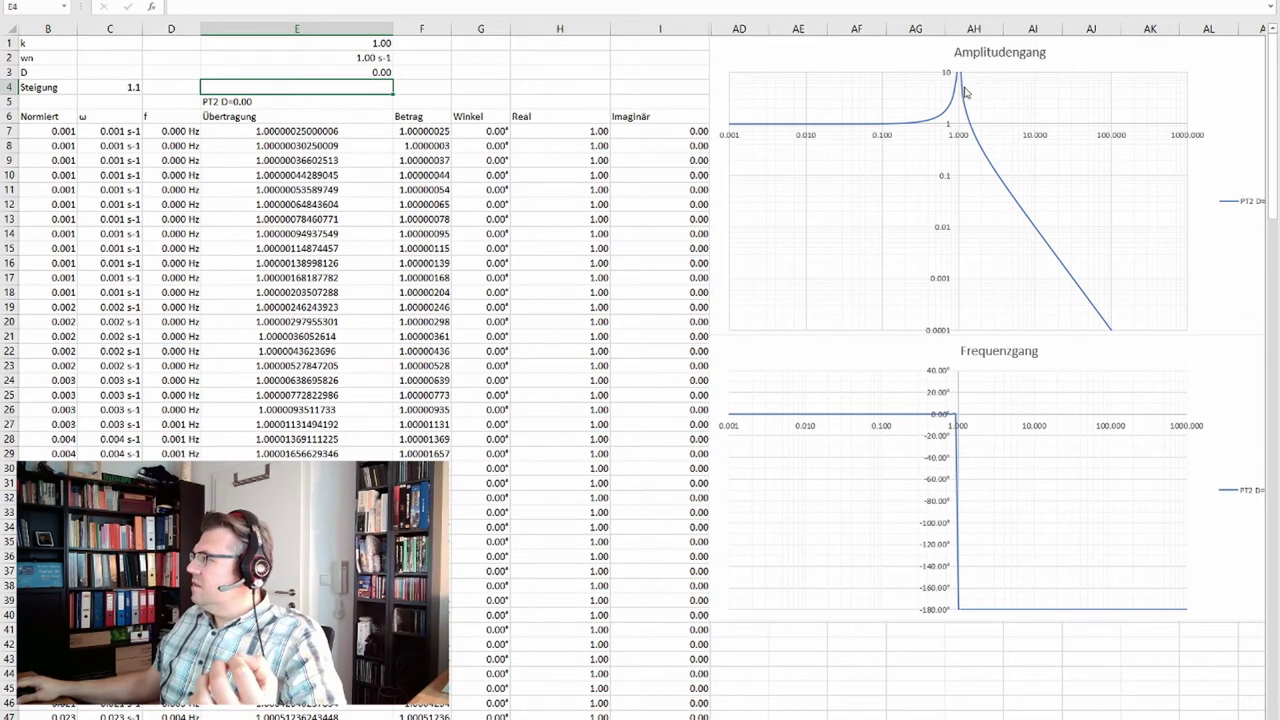
{"action": "mouse_move", "coordinate": [959, 83]}
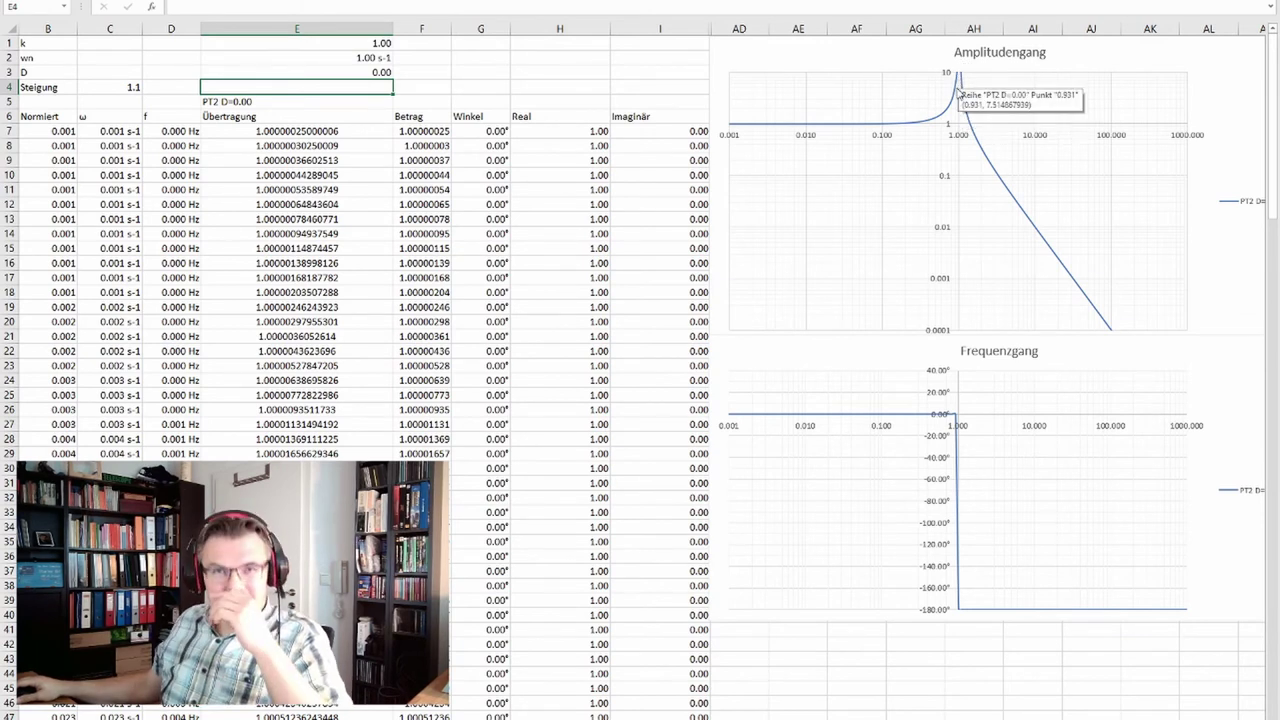
Set the damping D in cell E3 to 0.2 and check the peak of the amplitude curve.
{"action": "left_click", "coordinate": [375, 76]}
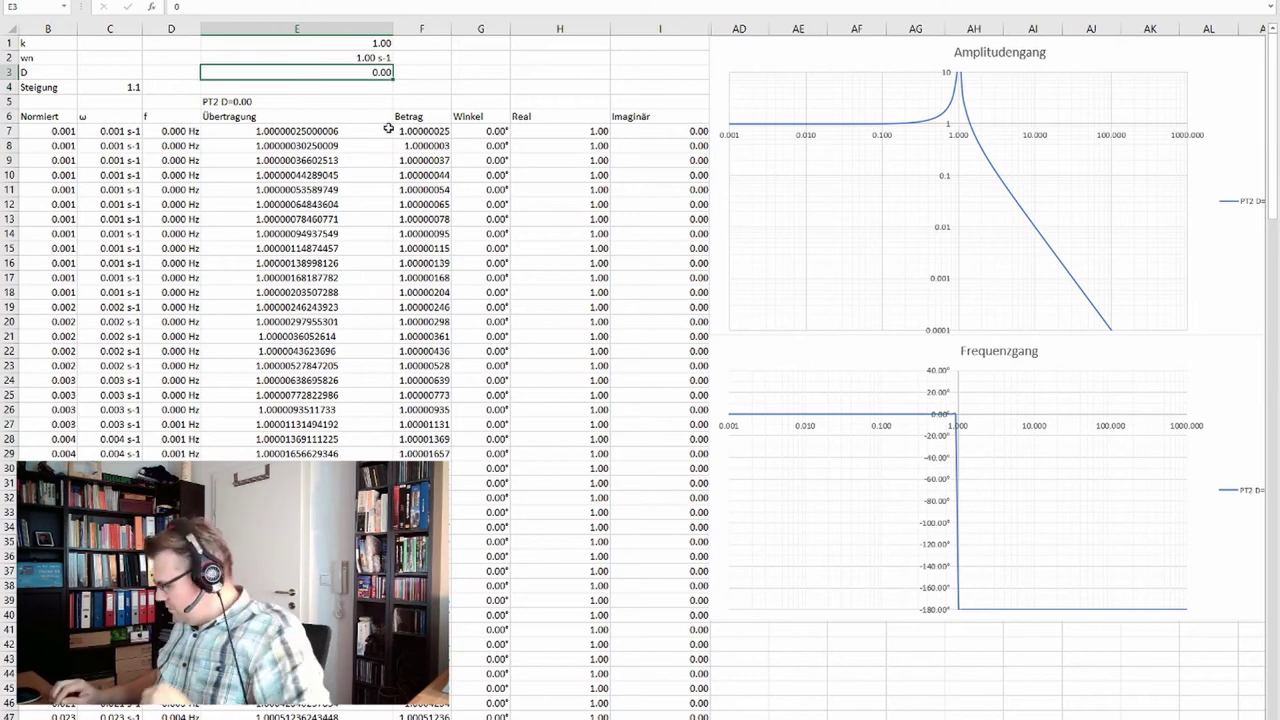
{"action": "type", "text": "0.2"}
{"action": "key", "text": "Return"}
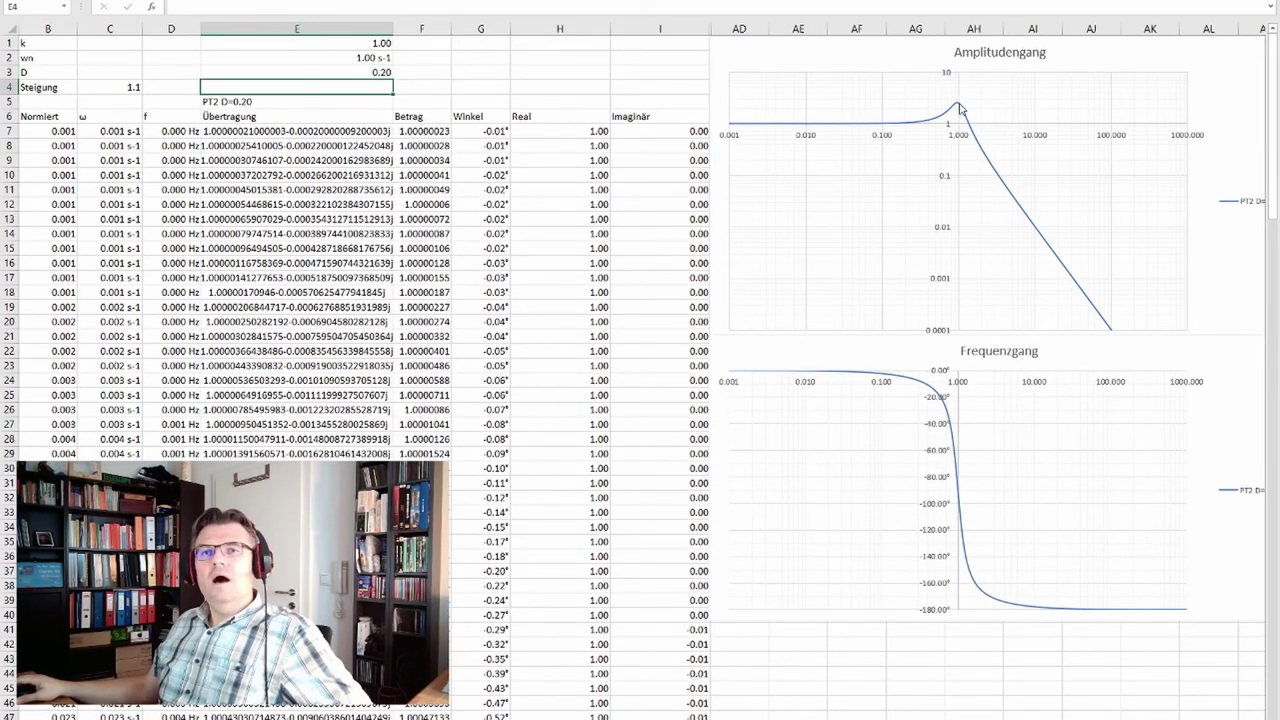
{"action": "mouse_move", "coordinate": [960, 108]}
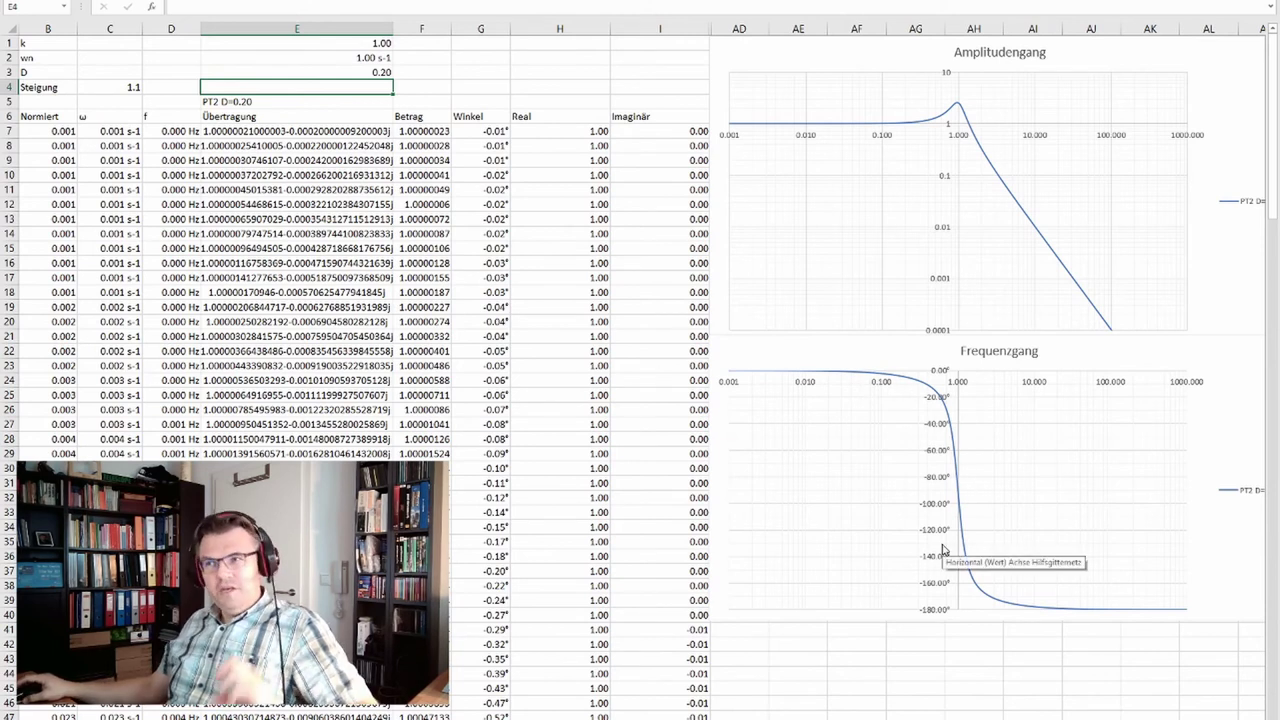
Try the damping D in cell E3 at 0.7 and then at 0.5 to compare the frequency response curves.
{"action": "left_click", "coordinate": [372, 76]}
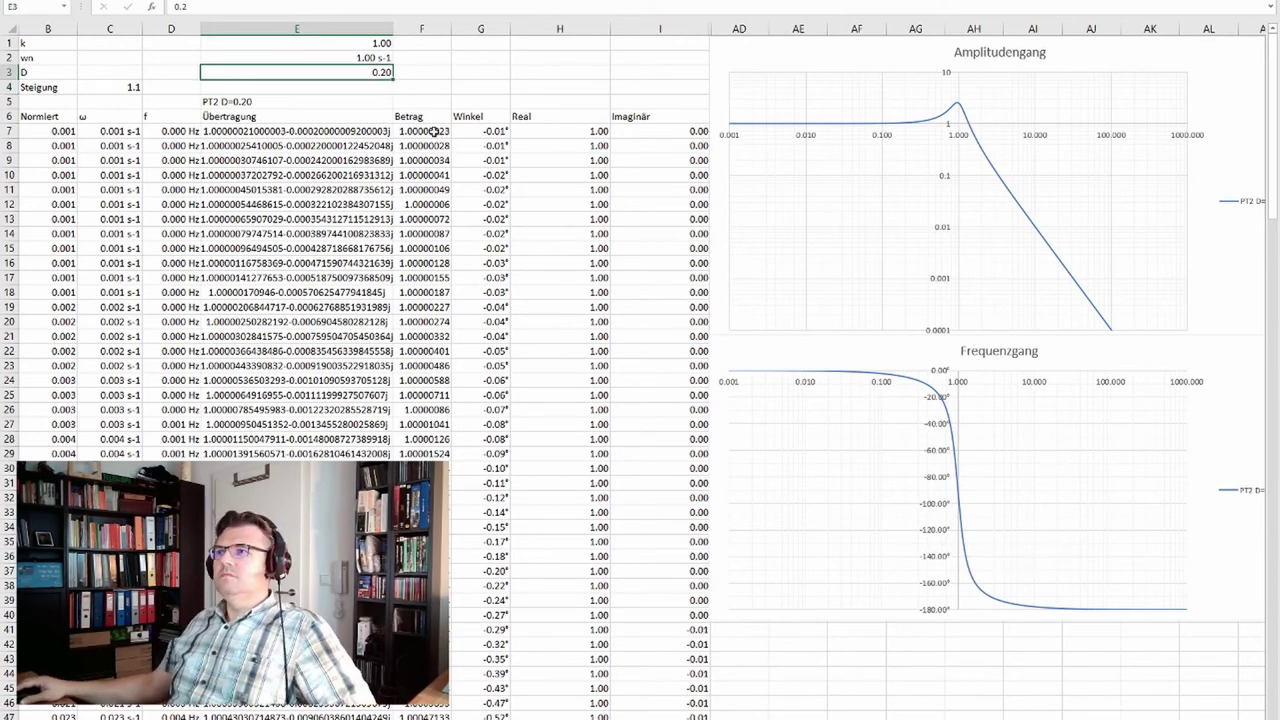
{"action": "type", "text": "0.7"}
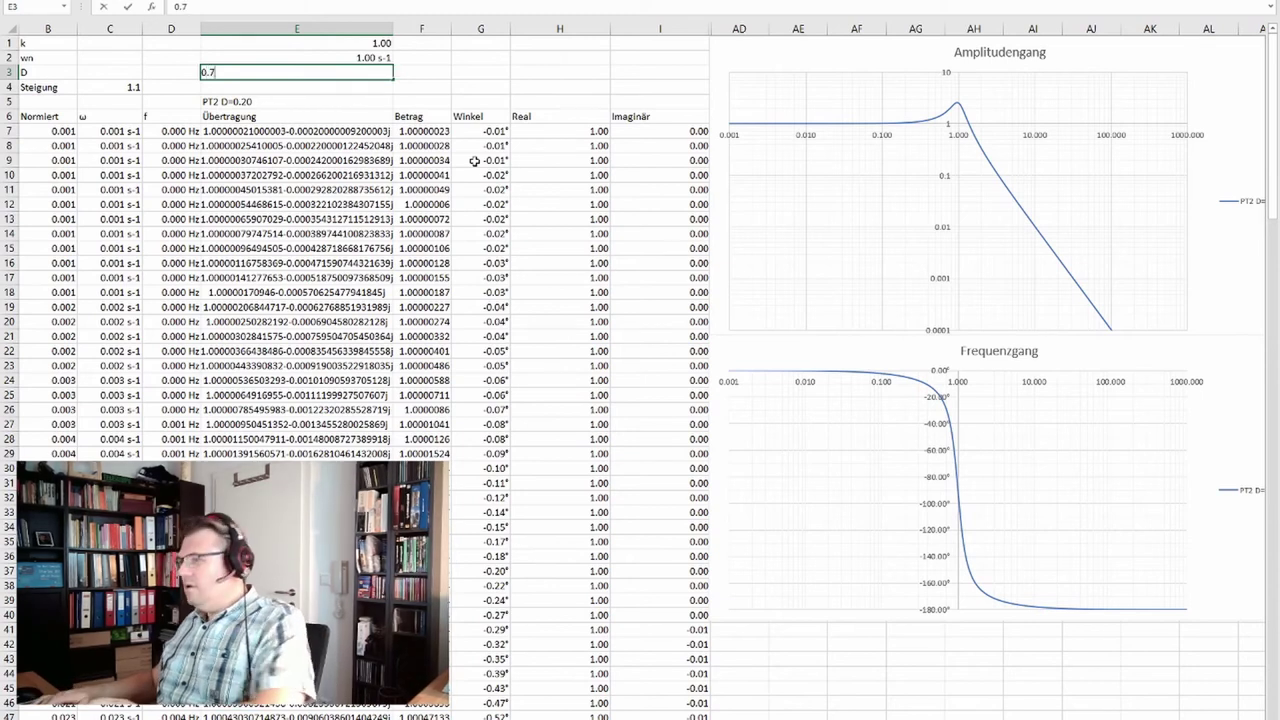
{"action": "key", "text": "Return"}
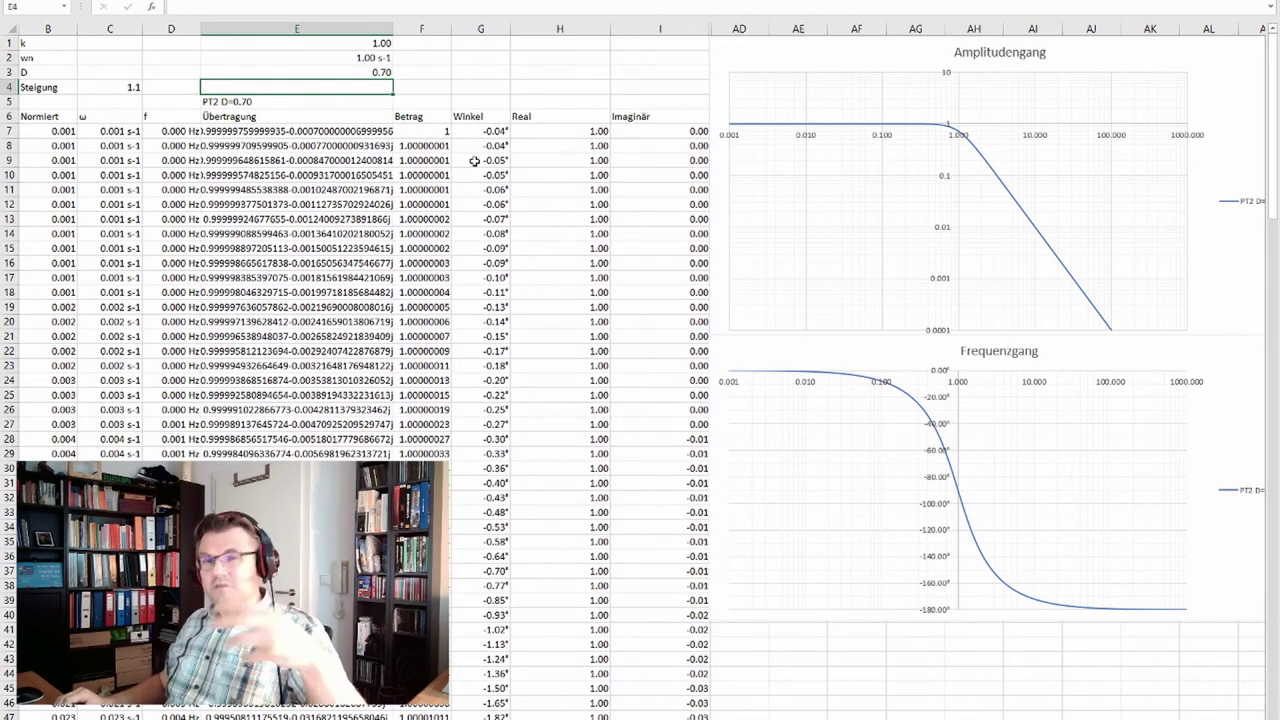
{"action": "key", "text": "Up"}
{"action": "type", "text": "0.5"}
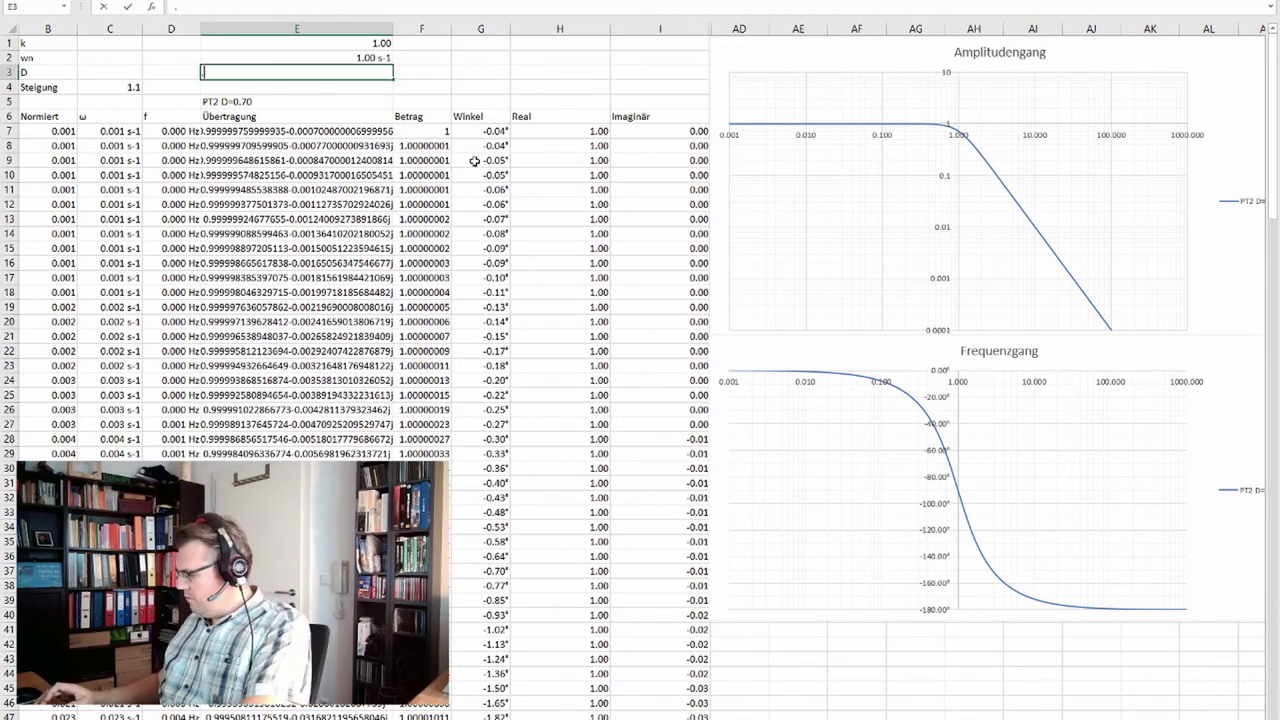
{"action": "key", "text": "Return"}
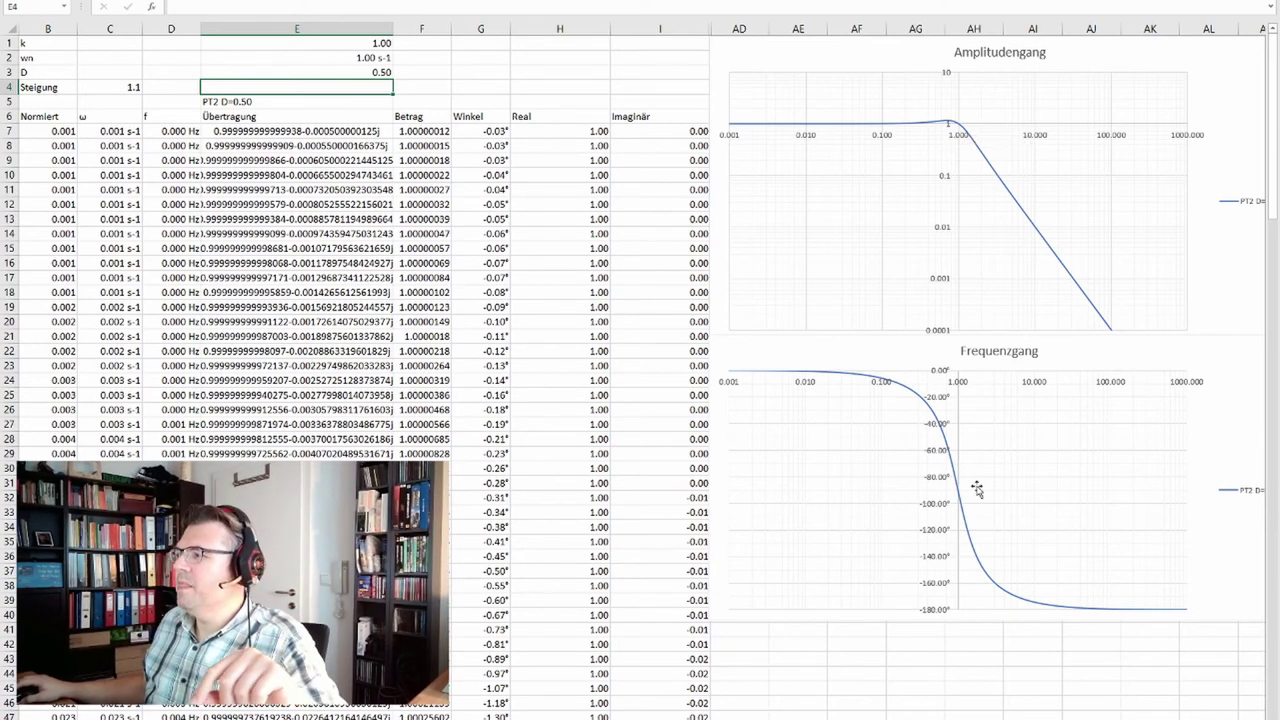
Switch the damping D in cell E3 to 0.2 and then back to 0.5 to compare the phase curves.
{"action": "left_click", "coordinate": [325, 73]}
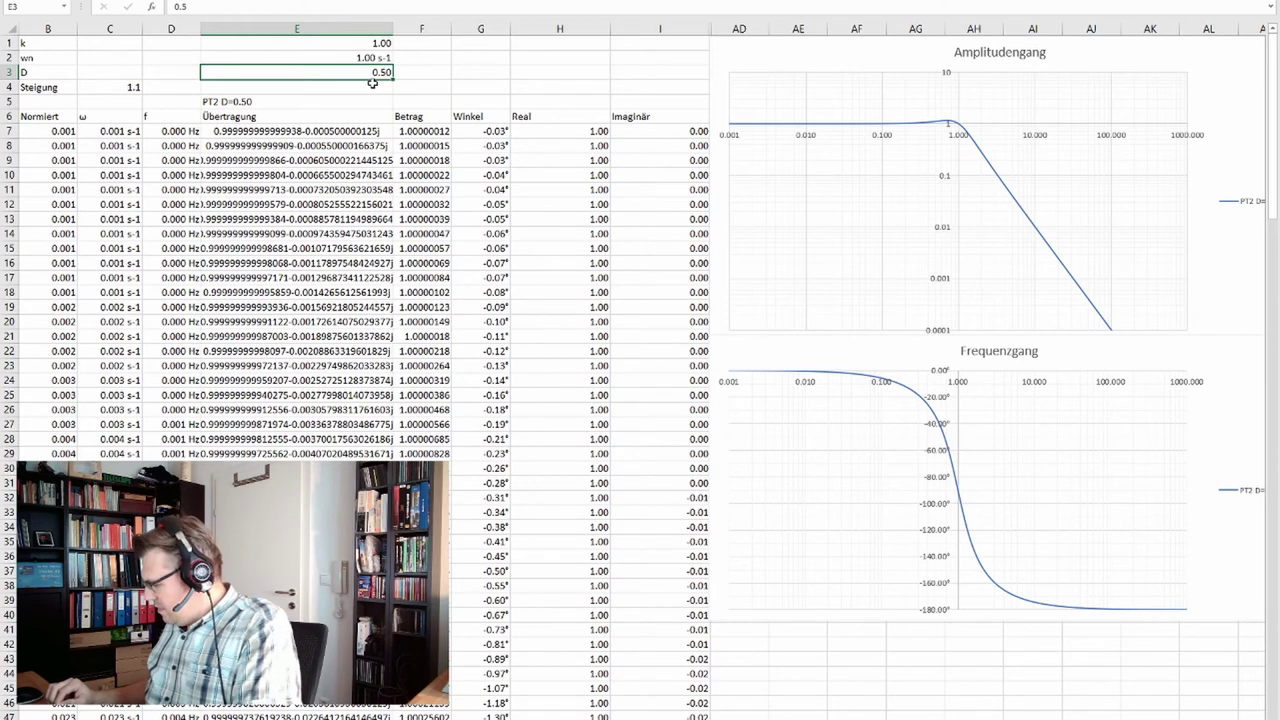
{"action": "type", "text": "0"}
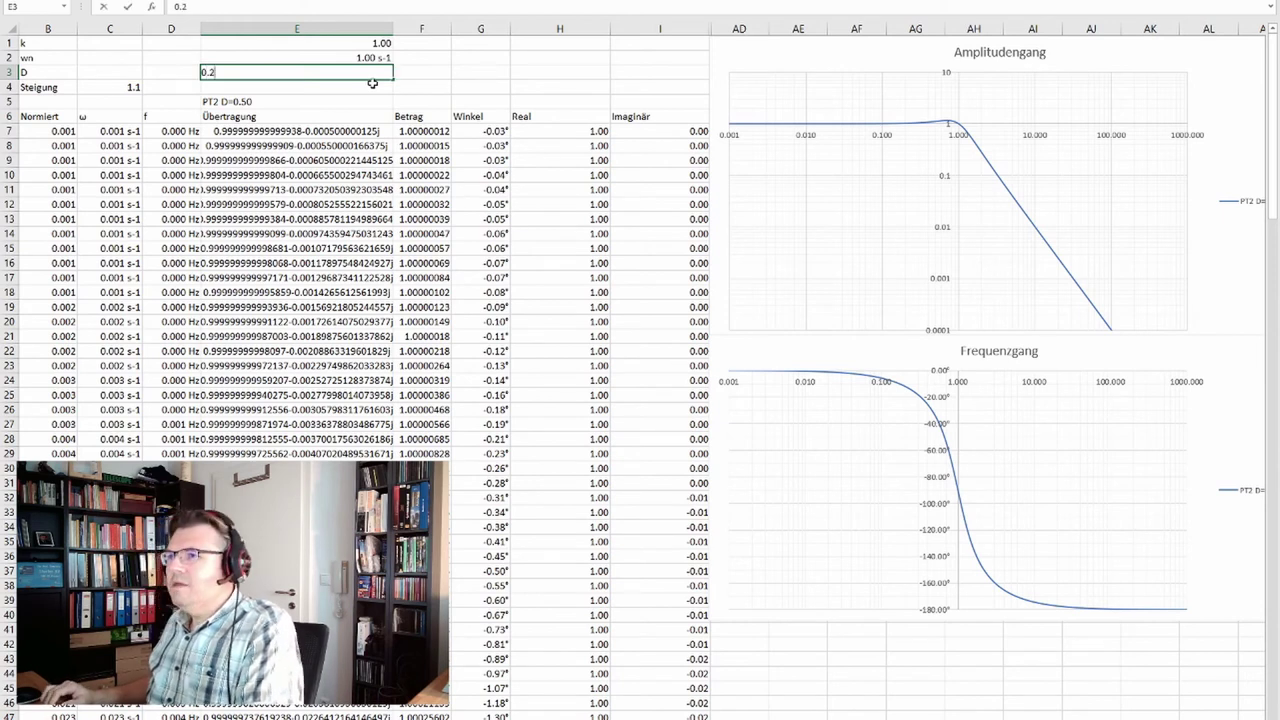
{"action": "key", "text": "Return"}
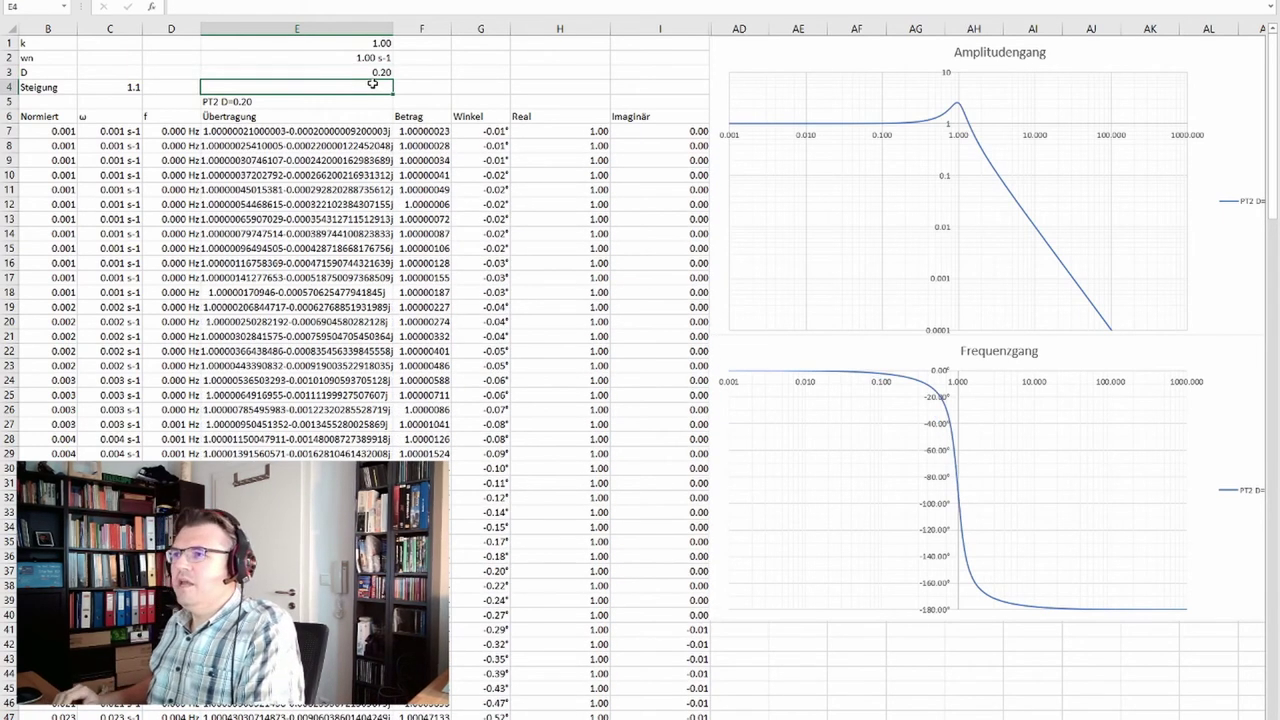
{"action": "key", "text": "Up"}
{"action": "type", "text": "0."}
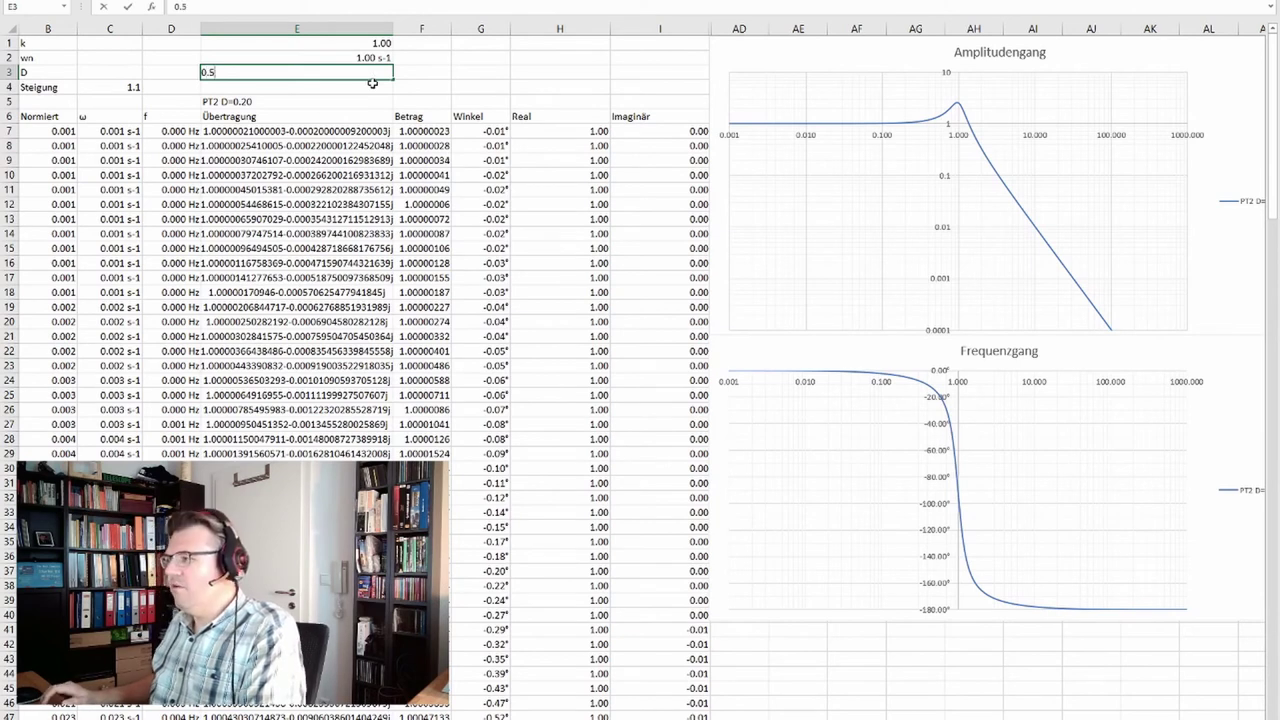
{"action": "type", "text": "5"}
{"action": "key", "text": "Return"}
Set the damping D of the frequency response in cell E3 to 0.9.
{"action": "key", "text": "Up"}
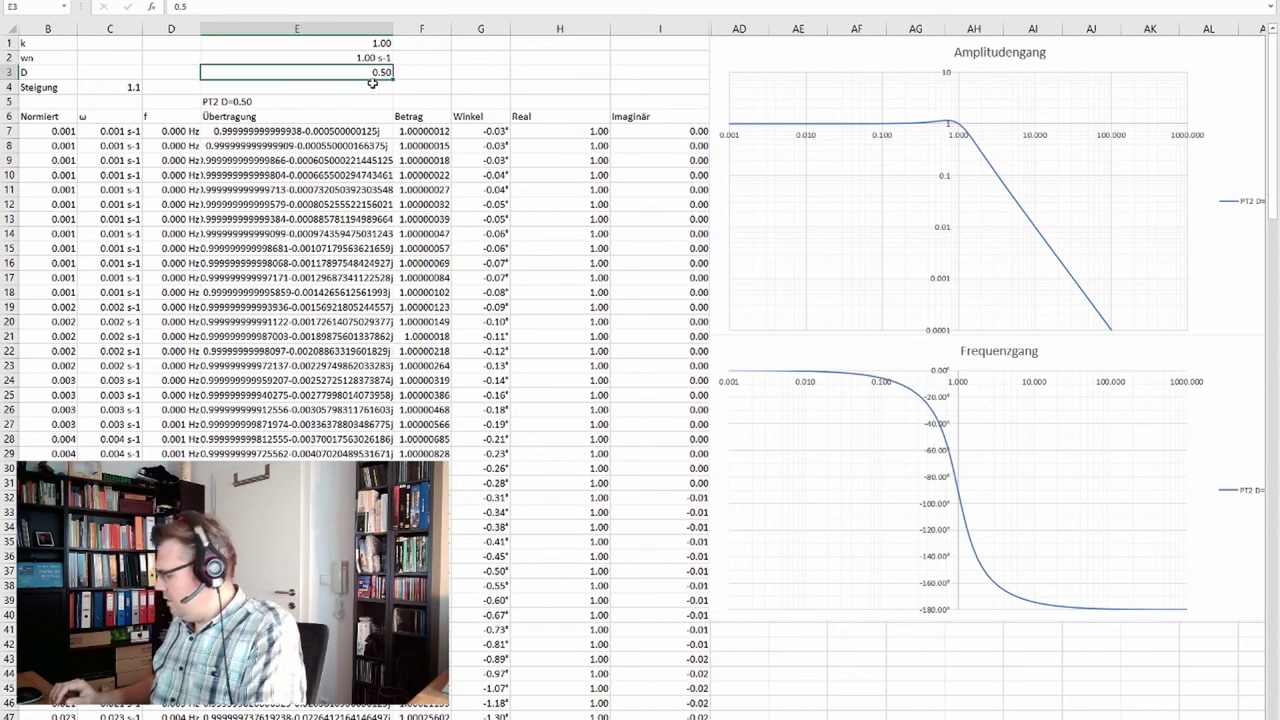
{"action": "type", "text": "0.9"}
{"action": "key", "text": "Return"}
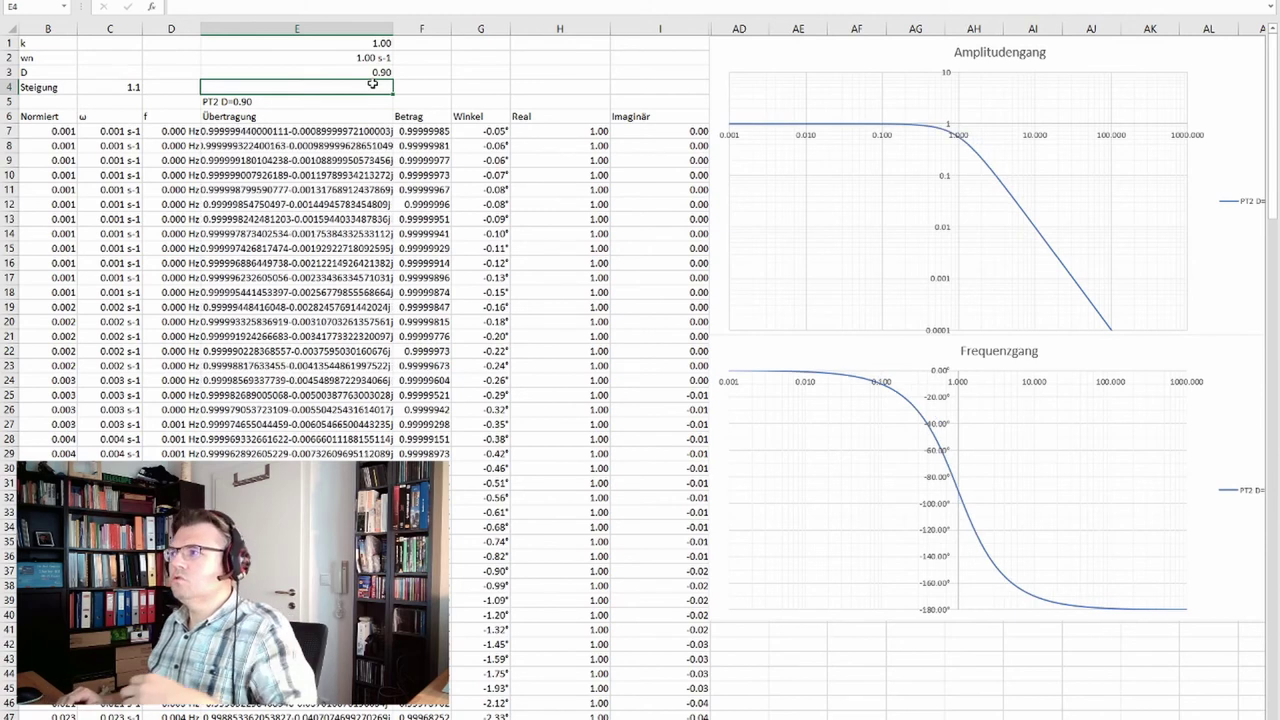
{"action": "key", "text": "Up"}
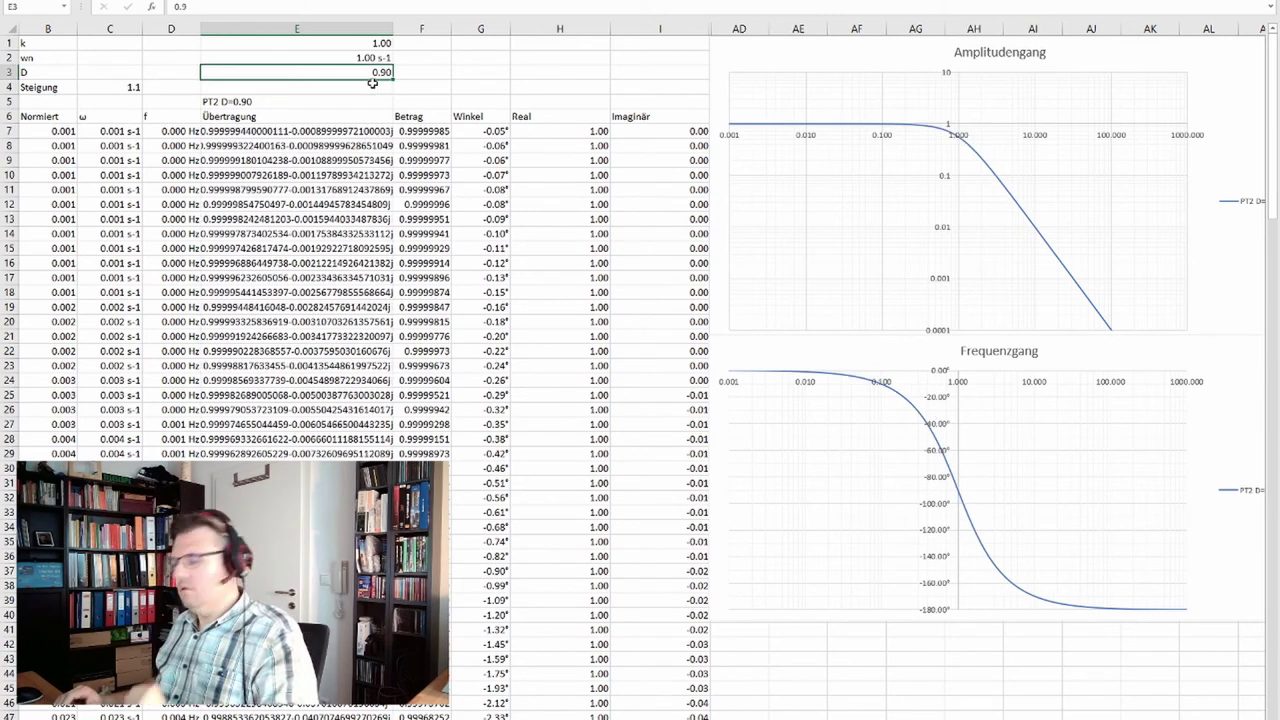
Try the damping D in cell E3 at 1.1 and then at 2 to compare the overdamped frequency response curves.
{"action": "type", "text": "1.1"}
{"action": "key", "text": "Return"}
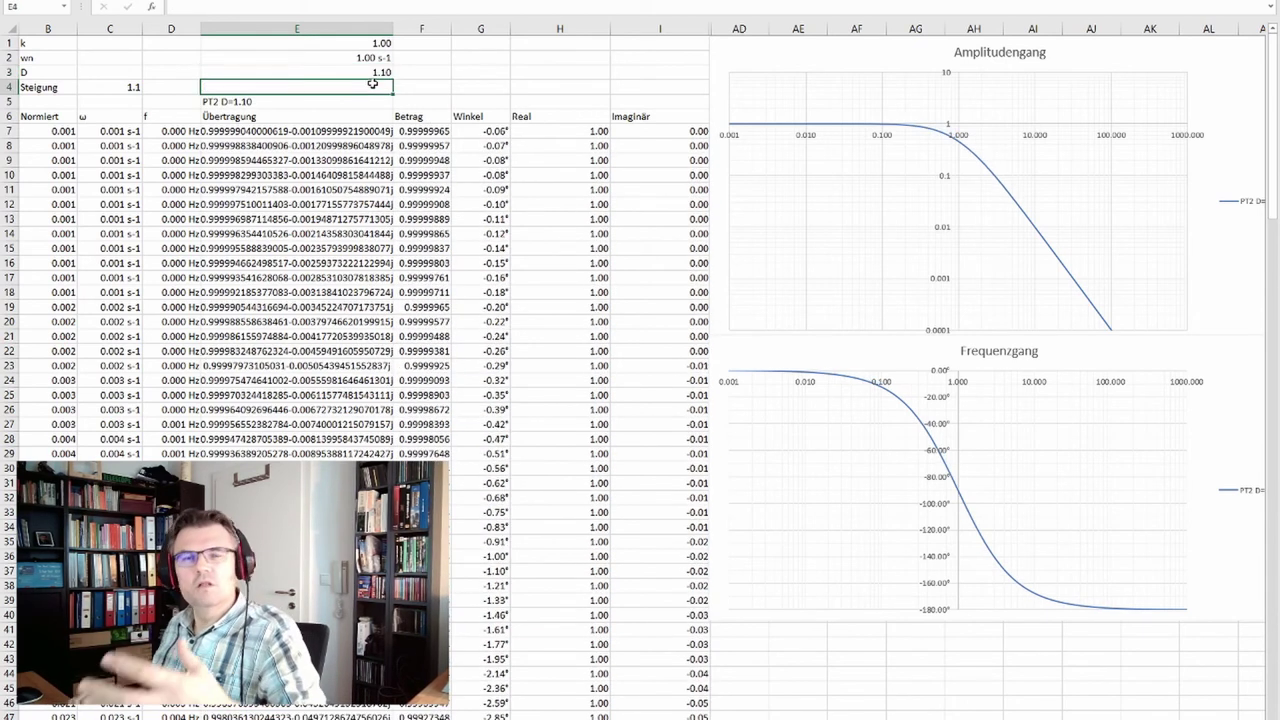
{"action": "key", "text": "Up"}
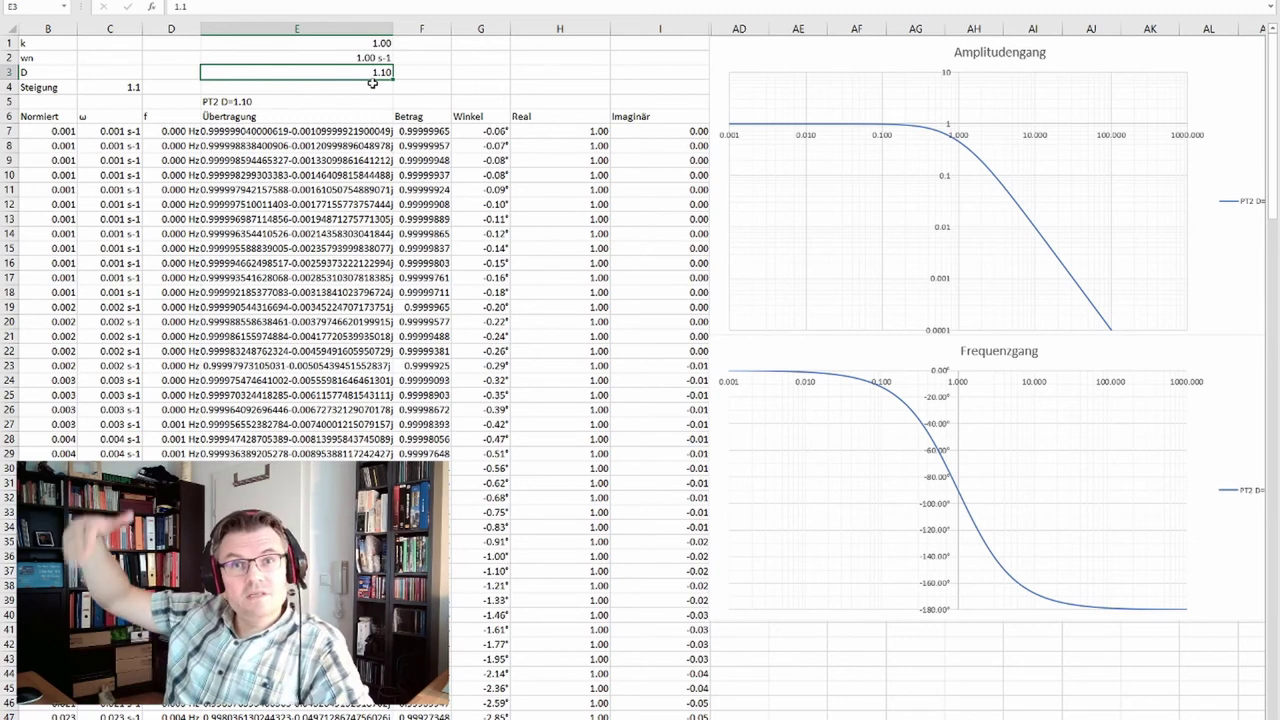
{"action": "type", "text": "2"}
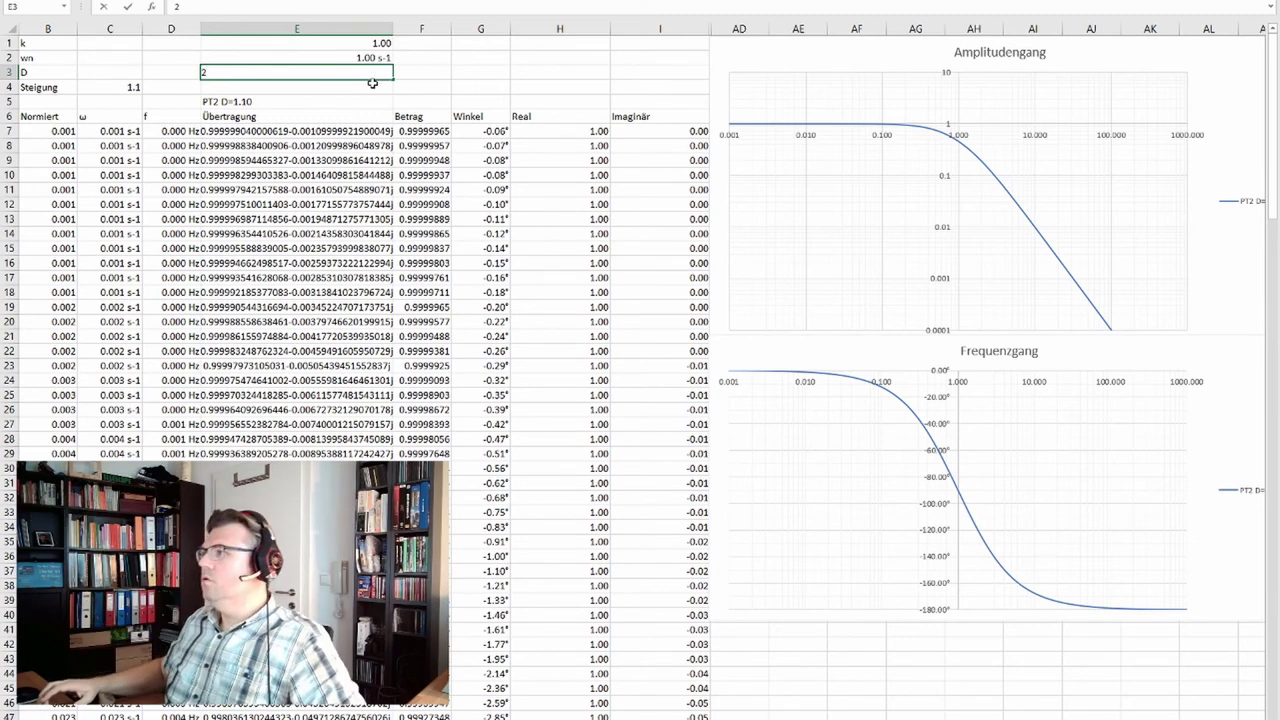
{"action": "key", "text": "Return"}
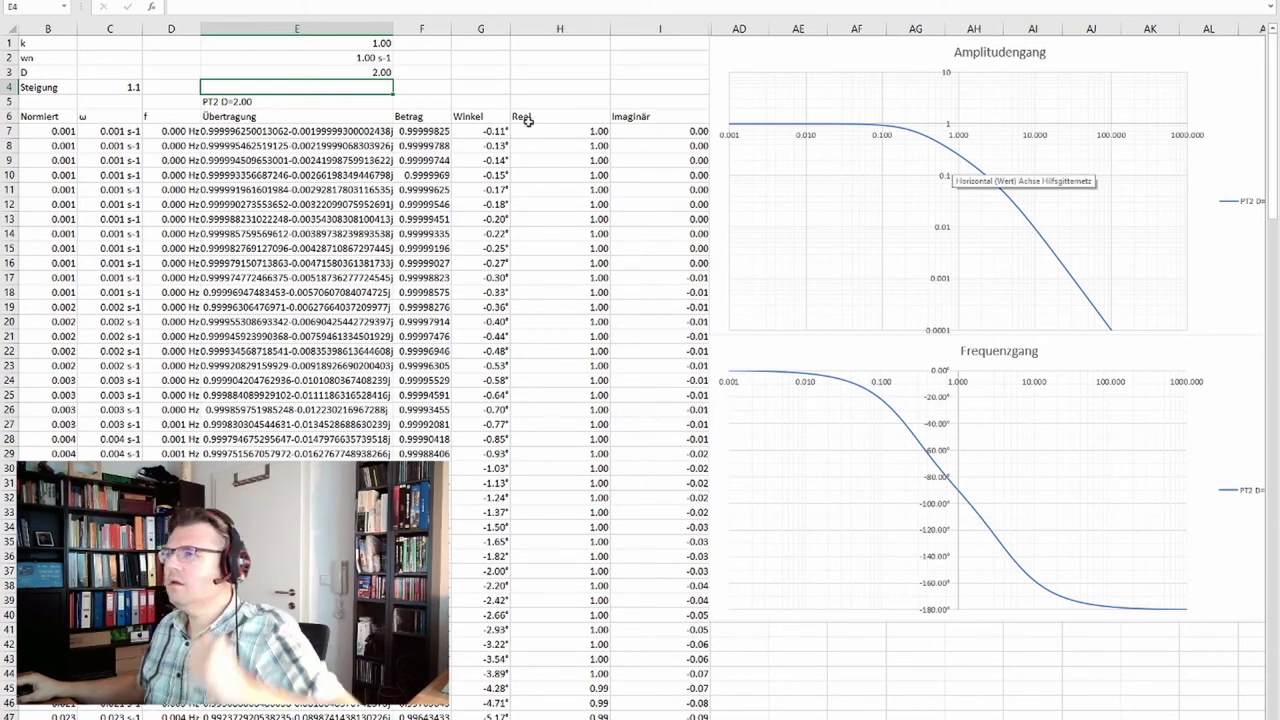
Raise the damping D in cell E3 to 5 and then to 8 to examine strongly damped amplitude and phase curves.
{"action": "key", "text": "Up"}
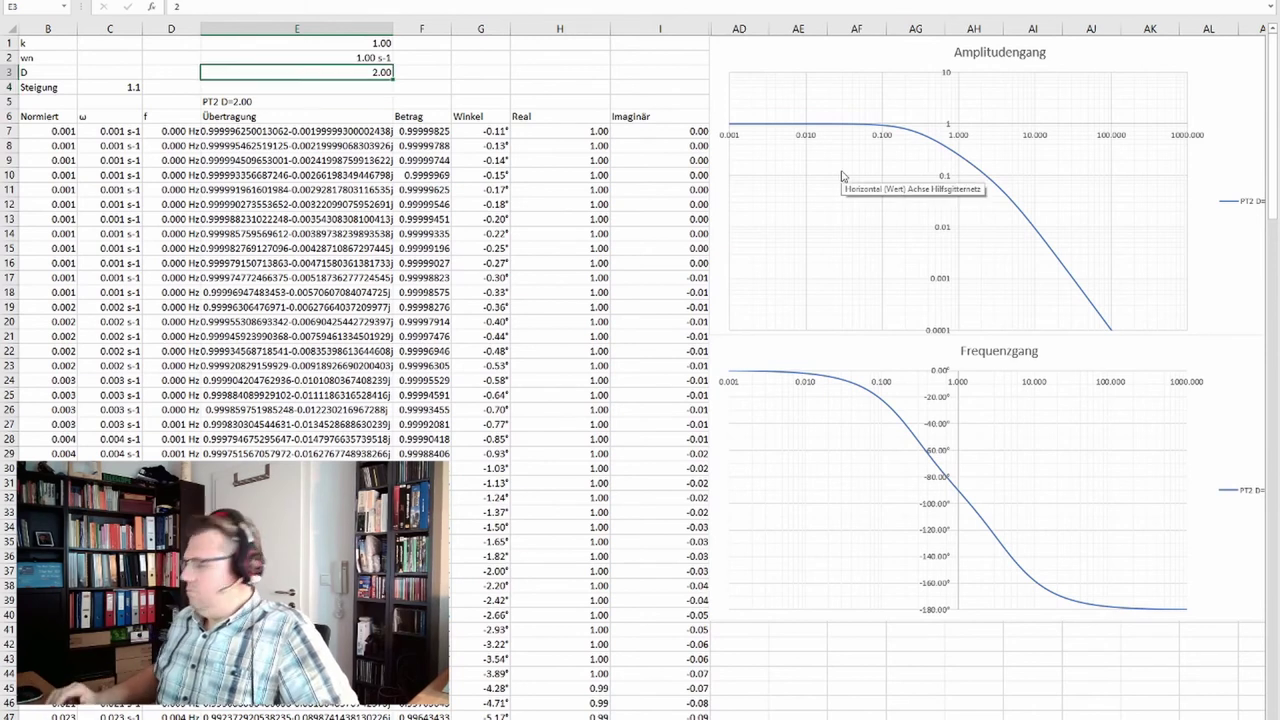
{"action": "type", "text": "5"}
{"action": "key", "text": "Return"}
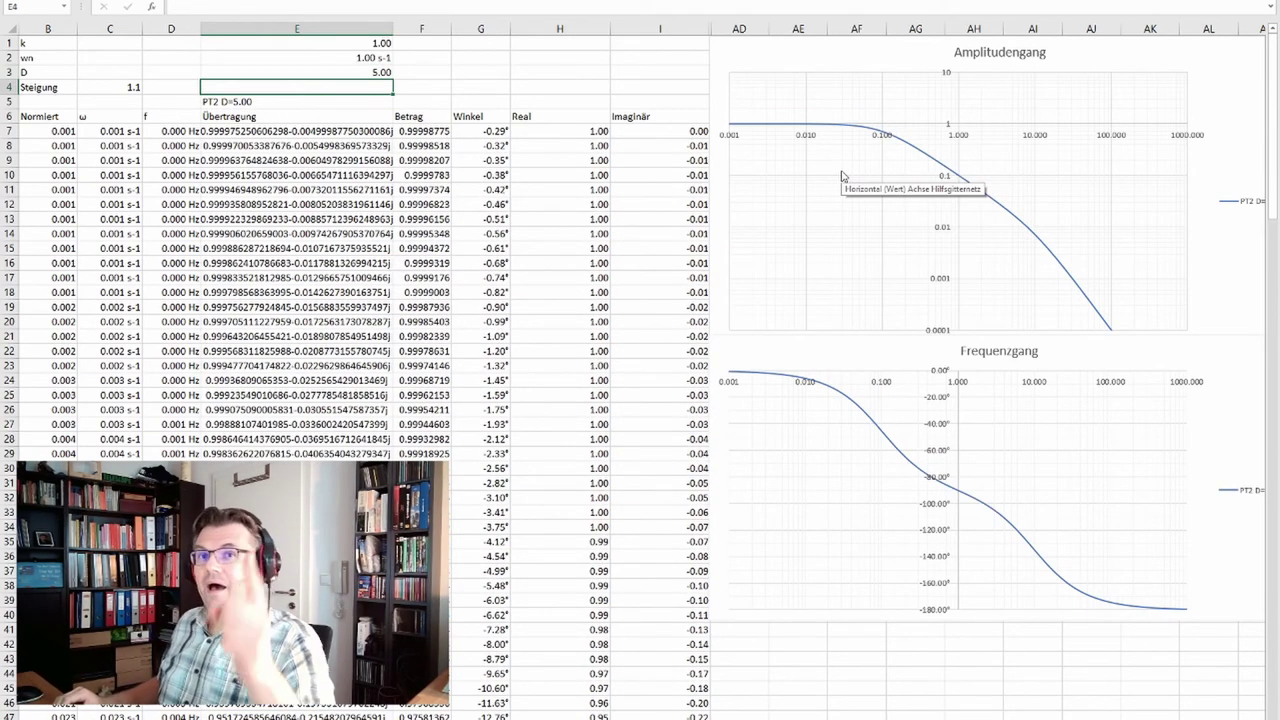
{"action": "key", "text": "Up"}
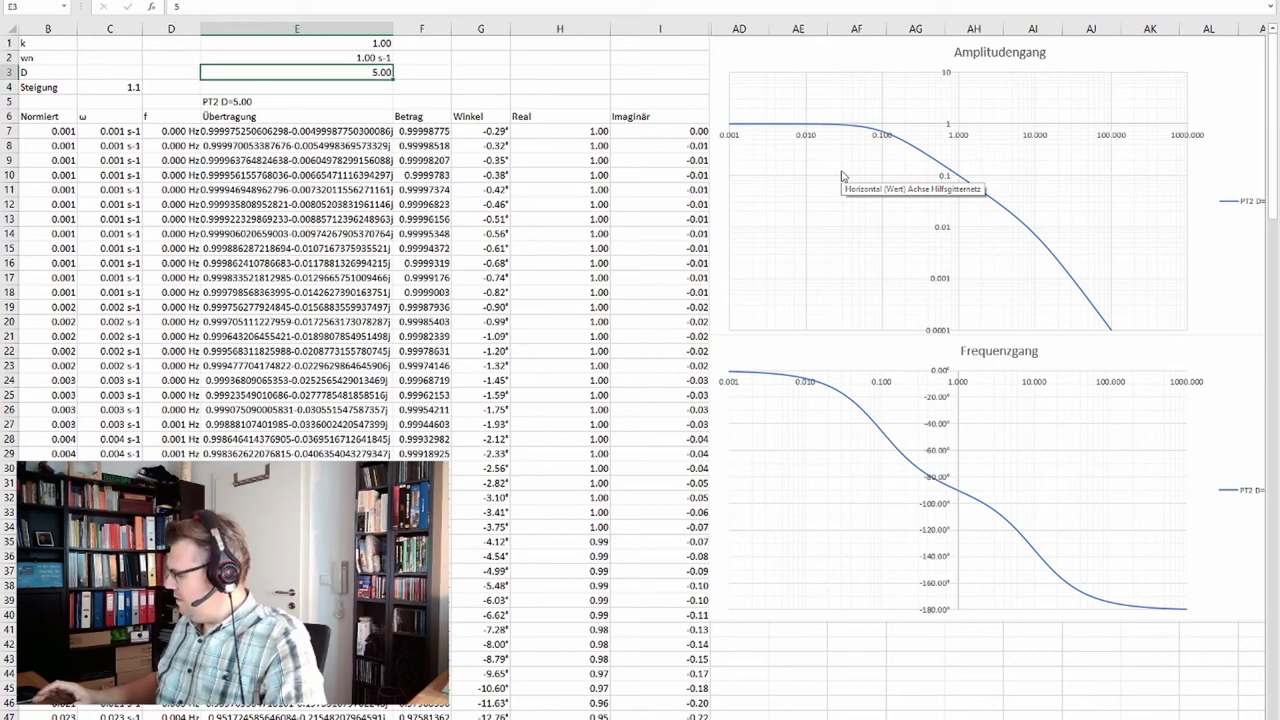
{"action": "type", "text": "8"}
{"action": "key", "text": "Return"}
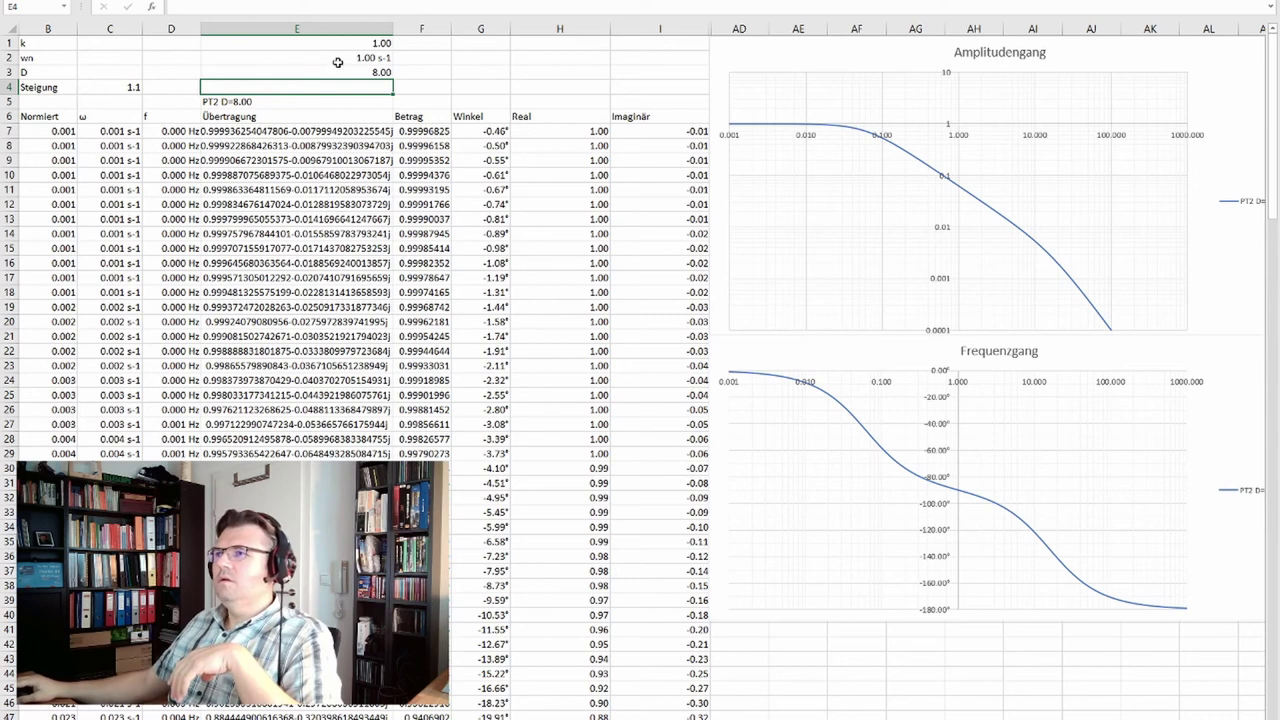
Try the natural frequency wn in cell E2 at 2 and then at 10 to compare the curves' positions.
{"action": "left_click", "coordinate": [336, 60]}
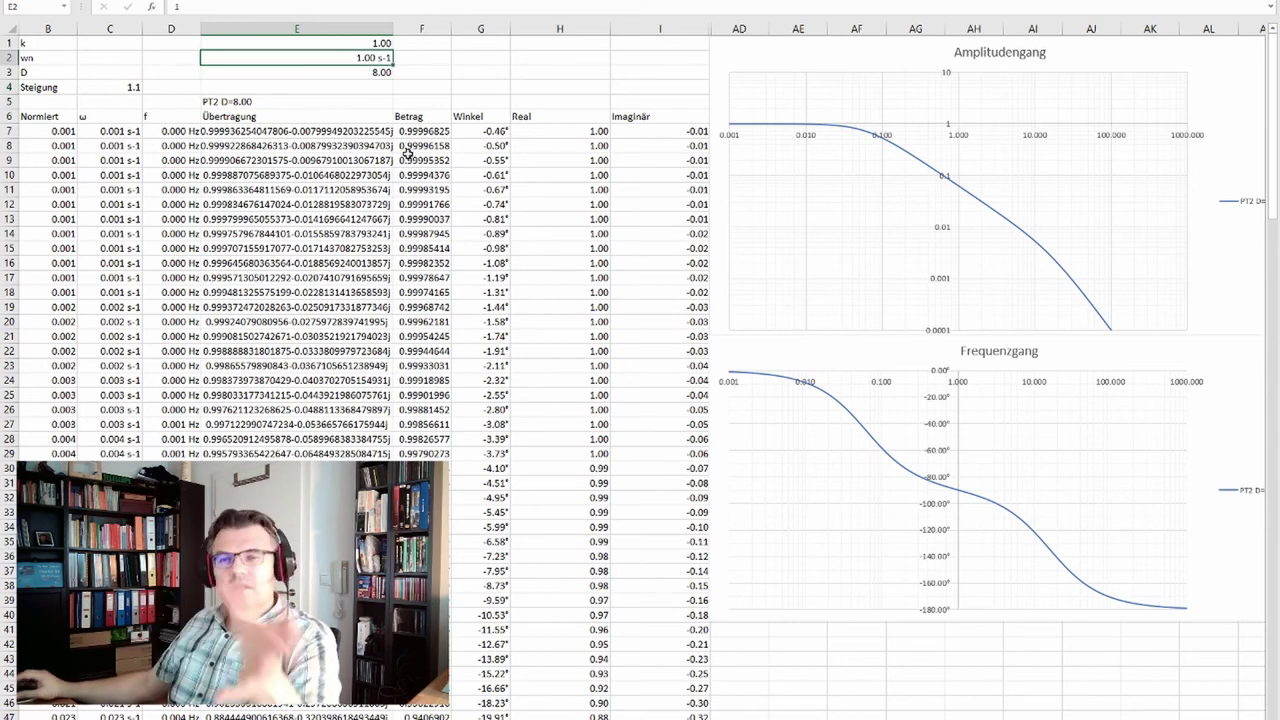
{"action": "type", "text": "2"}
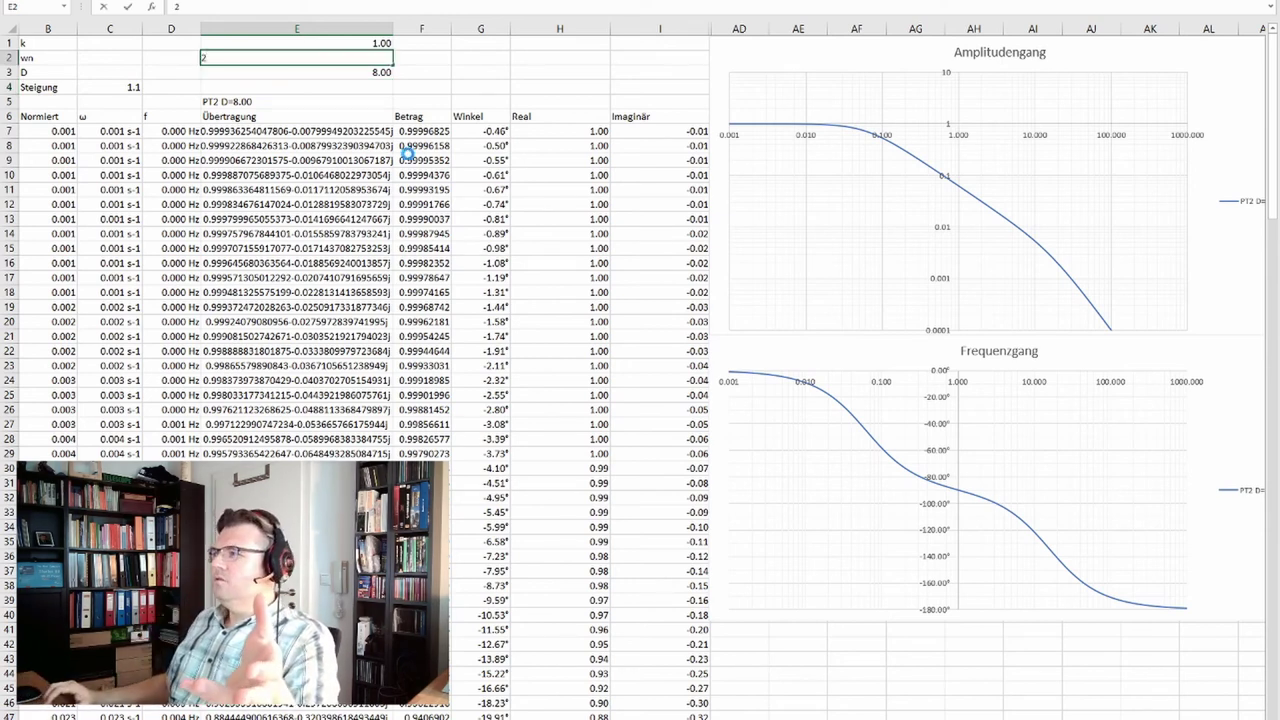
{"action": "key", "text": "Return"}
{"action": "key", "text": "Up"}
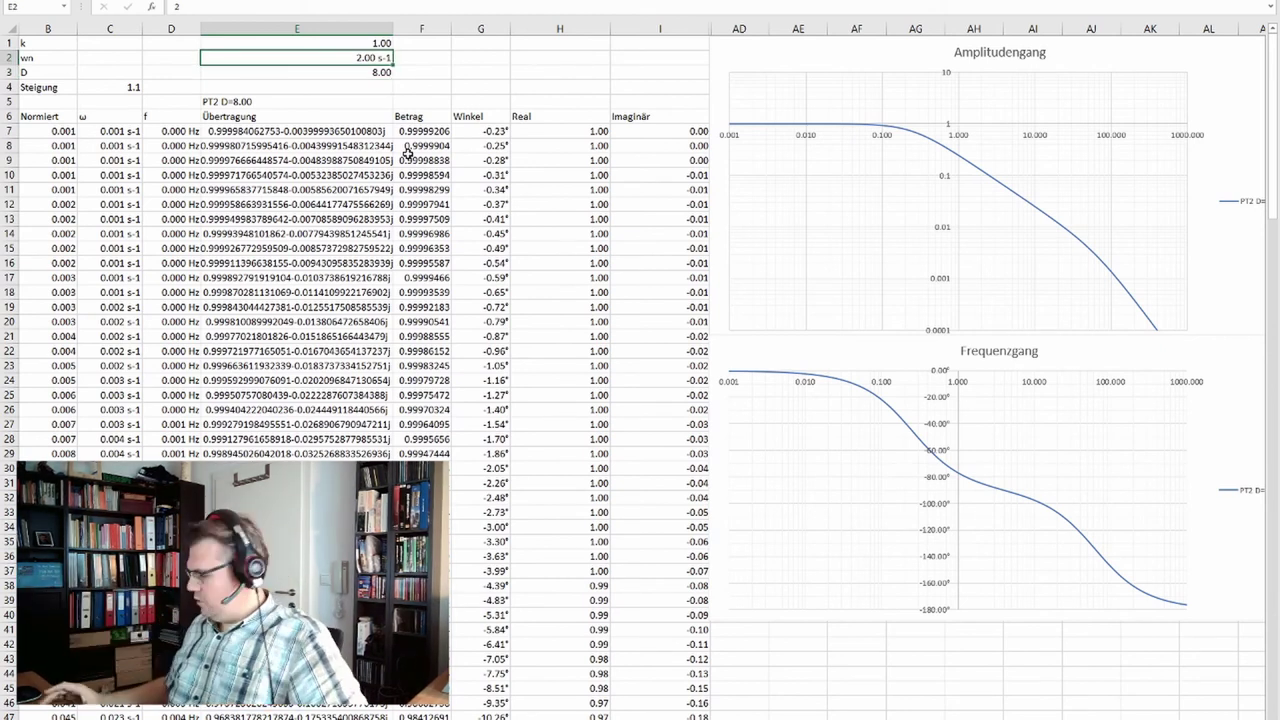
{"action": "type", "text": "10"}
{"action": "key", "text": "Return"}
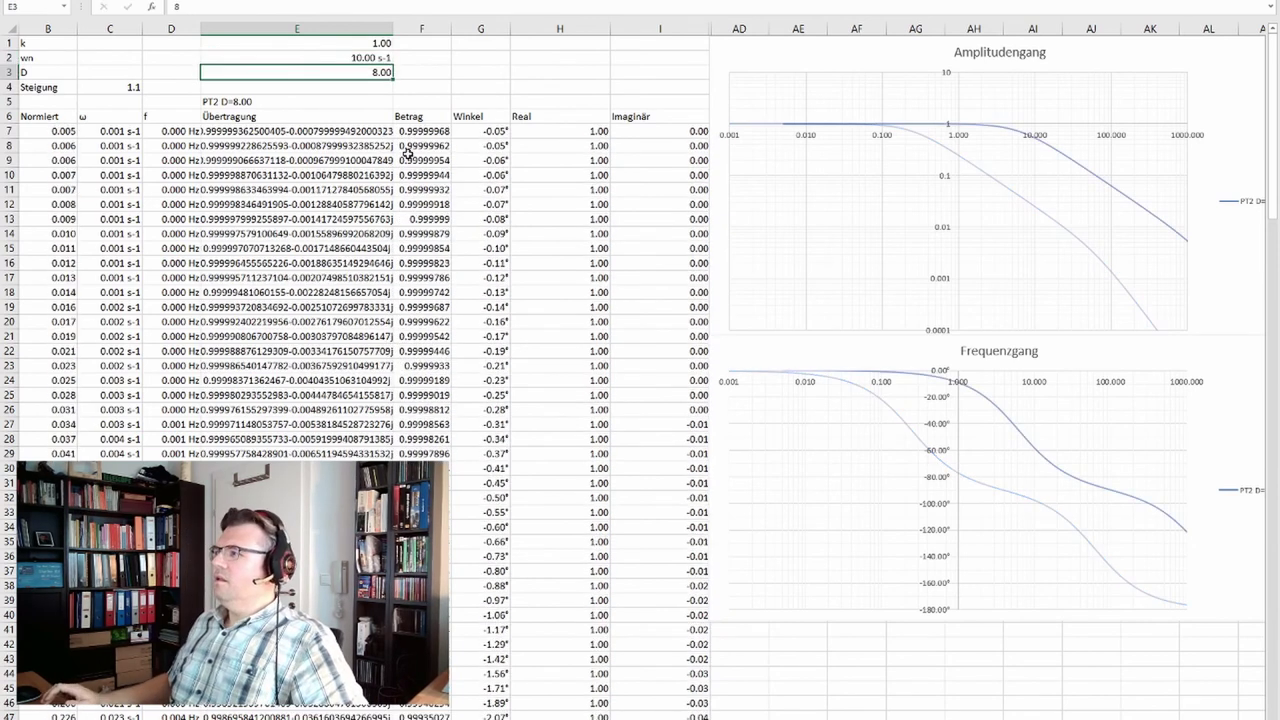
Set the natural frequency wn in cell E2 to 0.1.
{"action": "key", "text": "Left"}
{"action": "key", "text": "Up"}
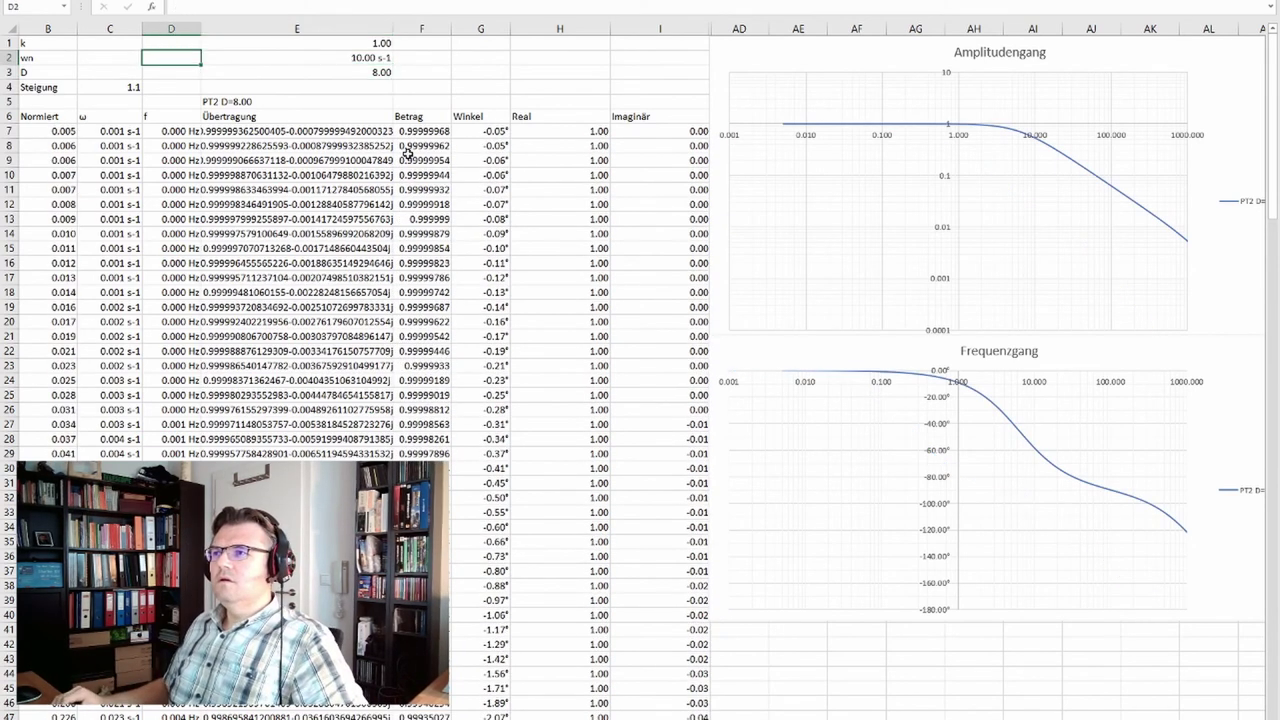
{"action": "key", "text": "Right"}
{"action": "type", "text": "10"}
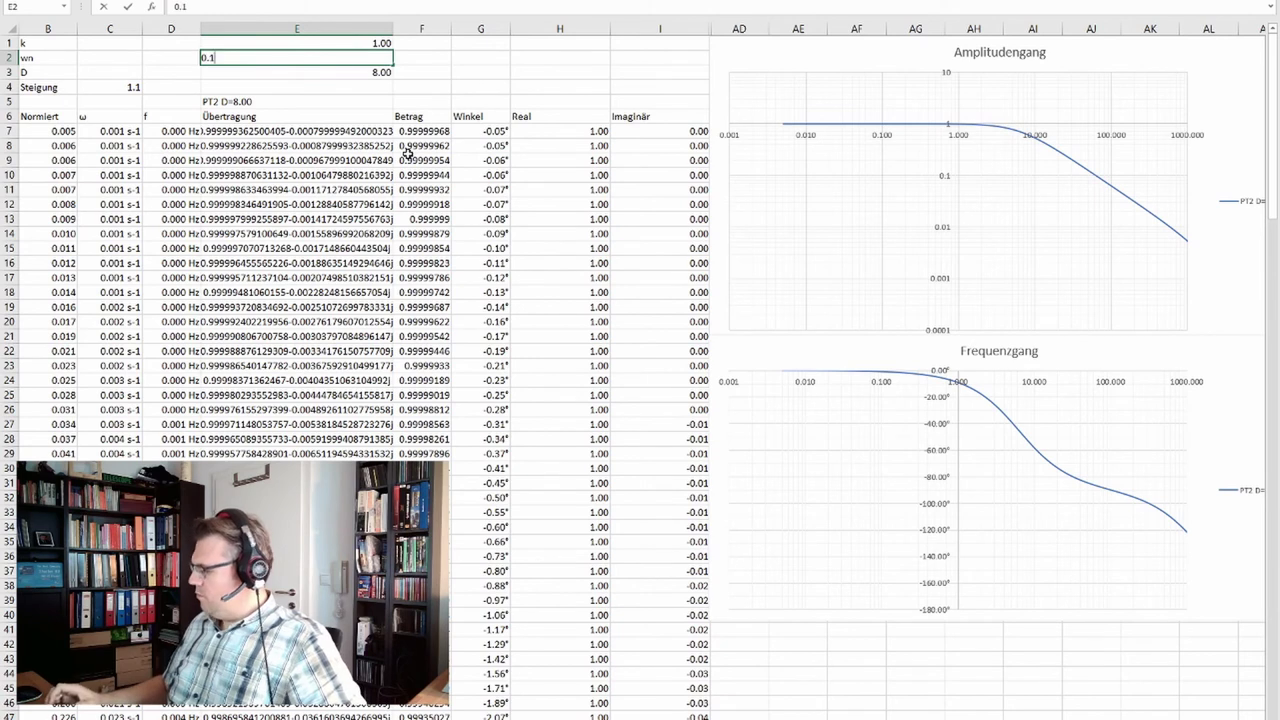
{"action": "key", "text": "Return"}
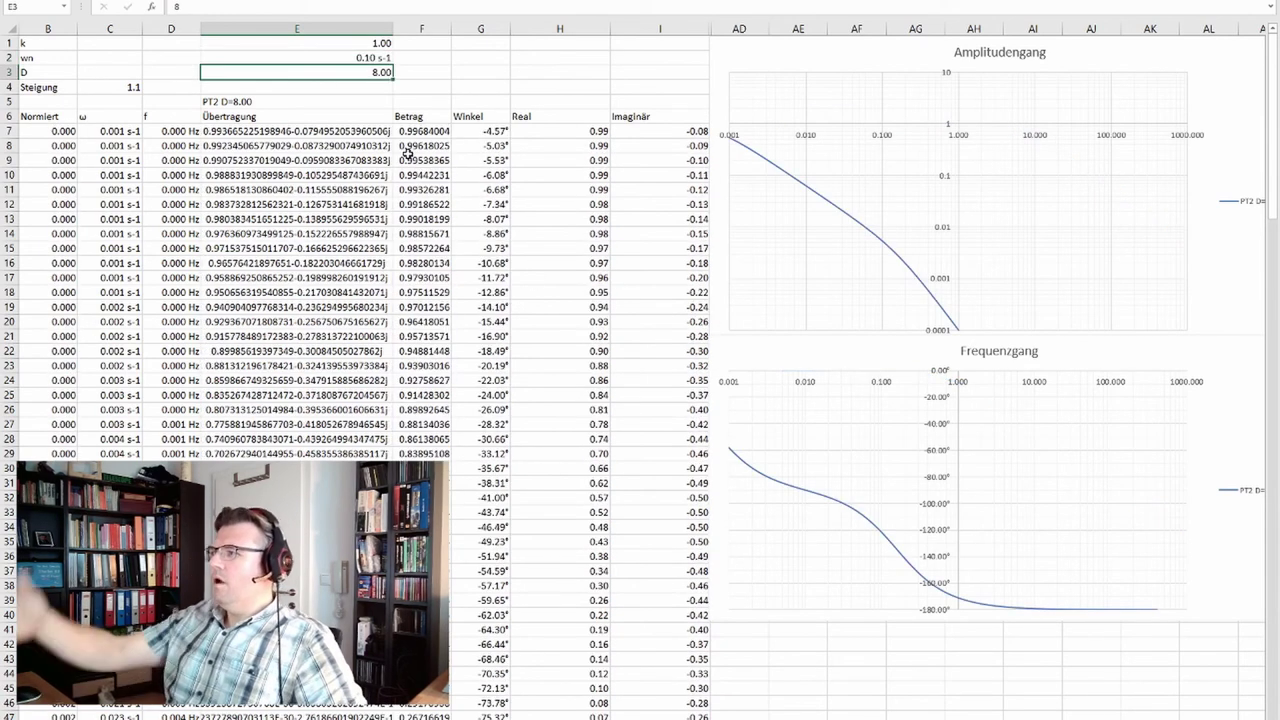
Set the damping D in cell E3 to 1 and the natural frequency wn in cell E2 to 1.
{"action": "left_click", "coordinate": [335, 60]}
{"action": "left_click", "coordinate": [367, 78]}
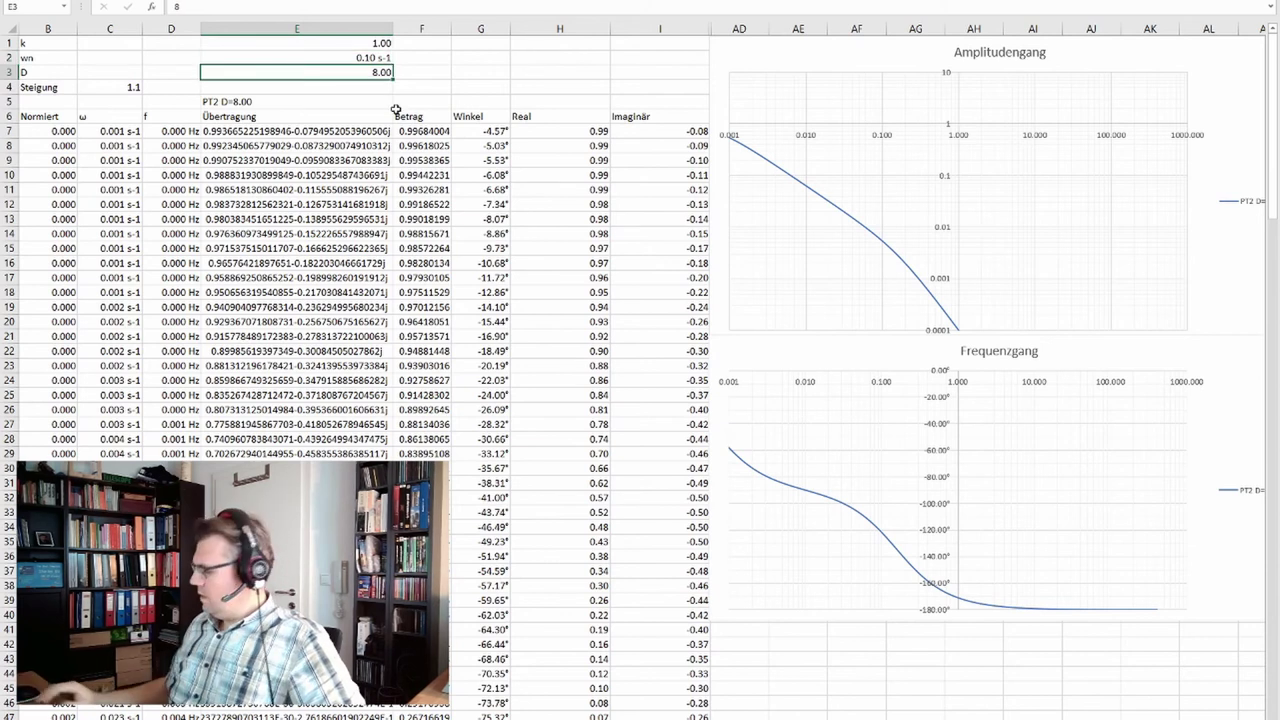
{"action": "type", "text": "1"}
{"action": "key", "text": "Return"}
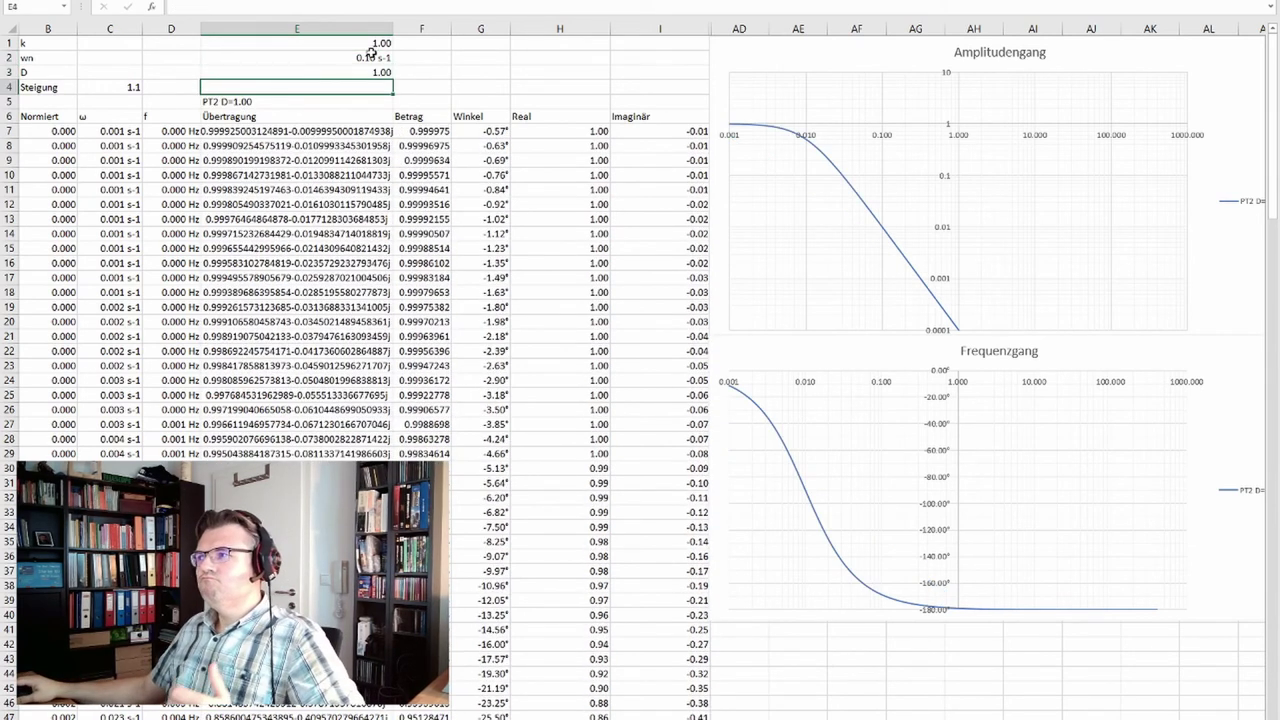
{"action": "left_click", "coordinate": [370, 57]}
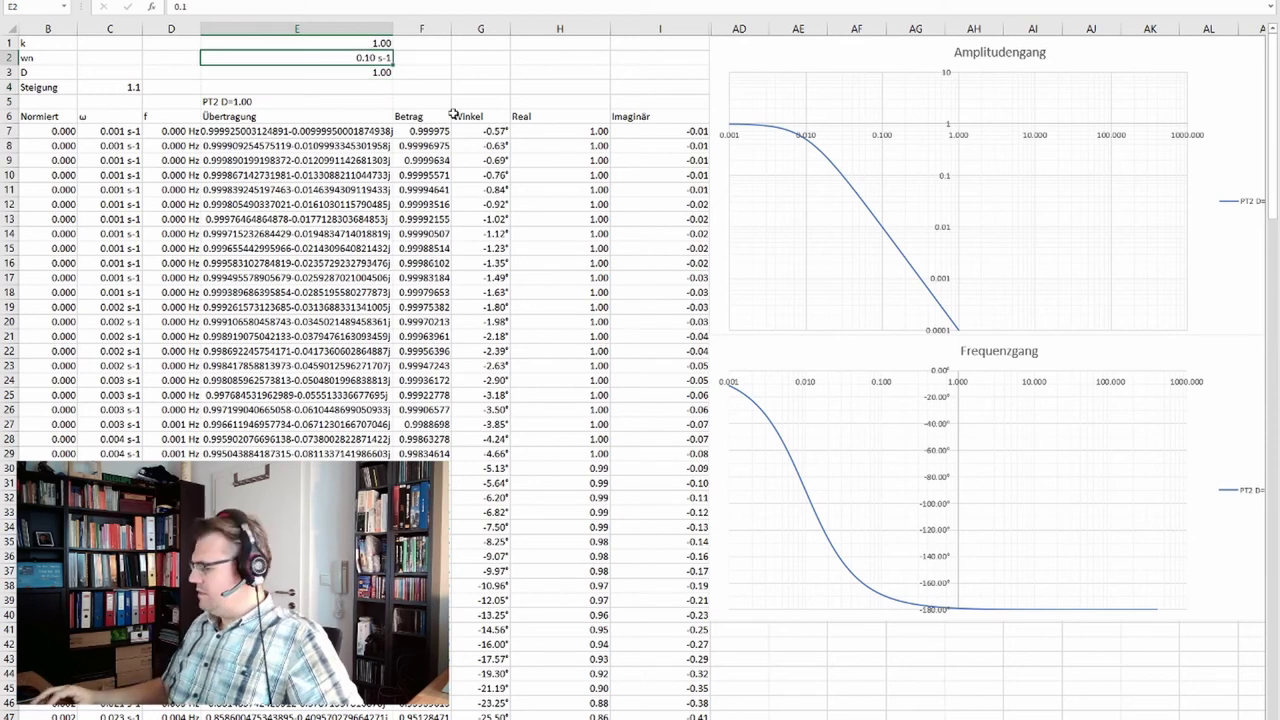
{"action": "type", "text": "1"}
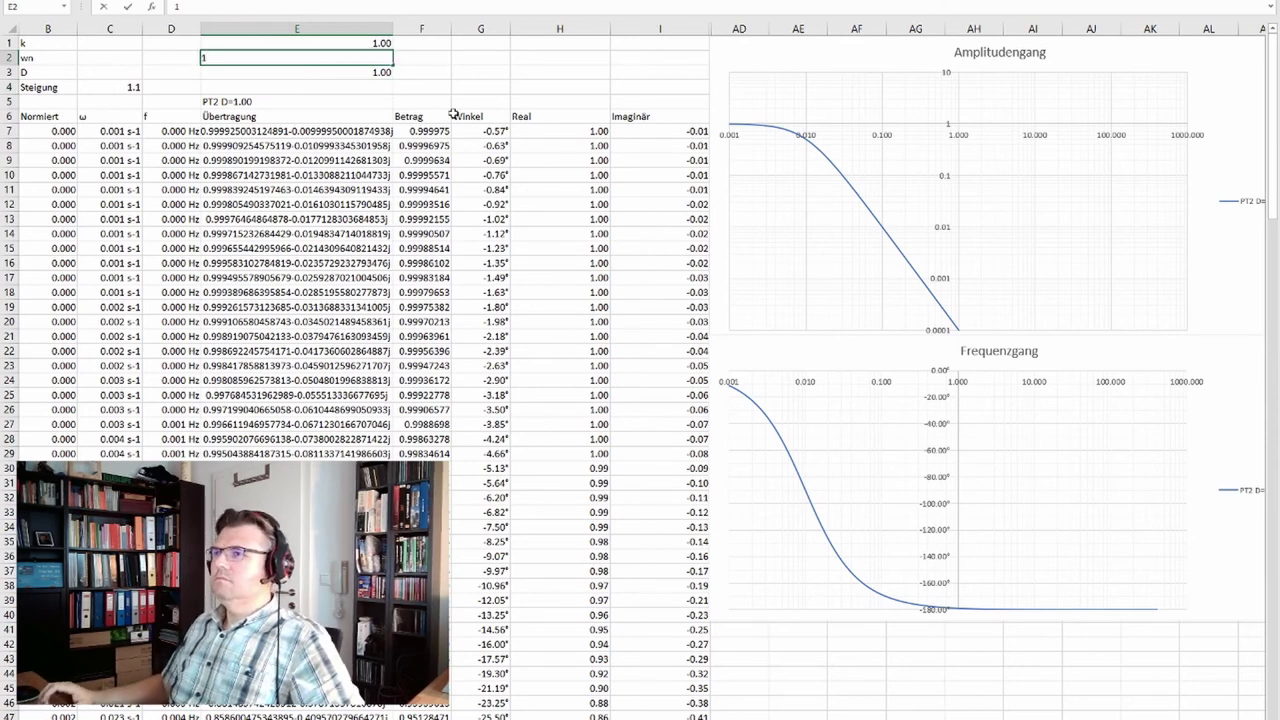
{"action": "key", "text": "Return"}
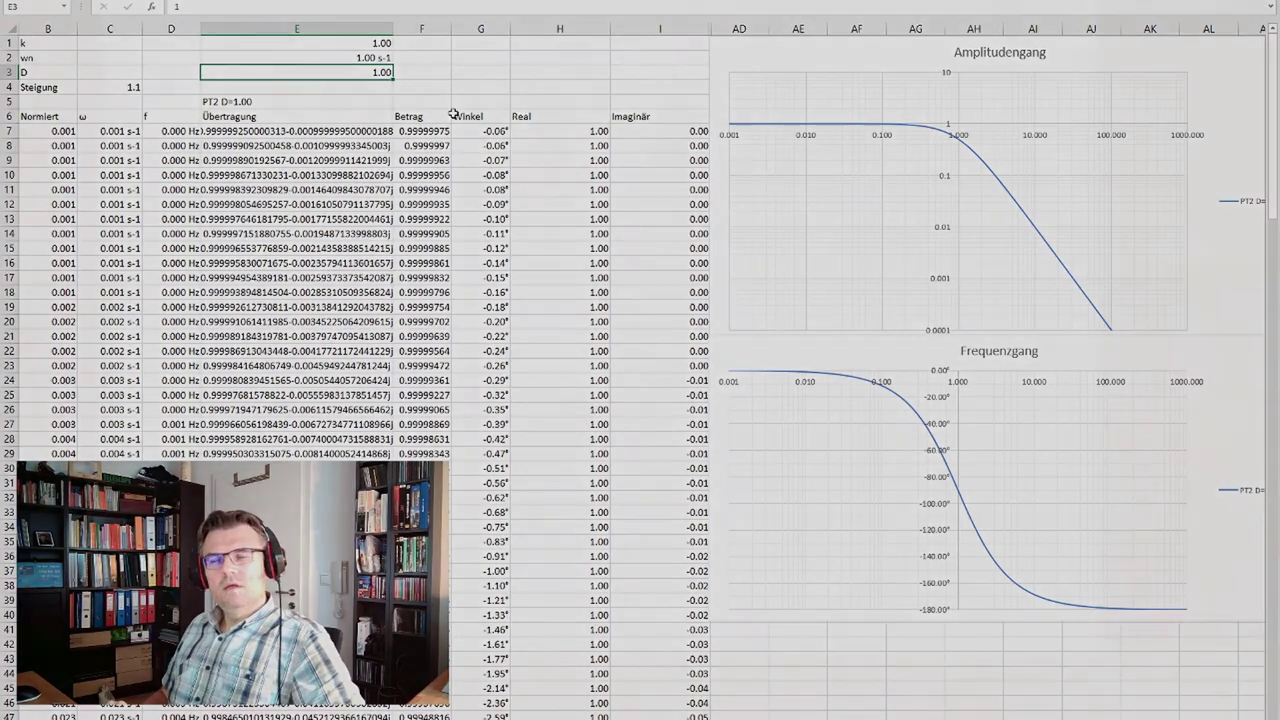